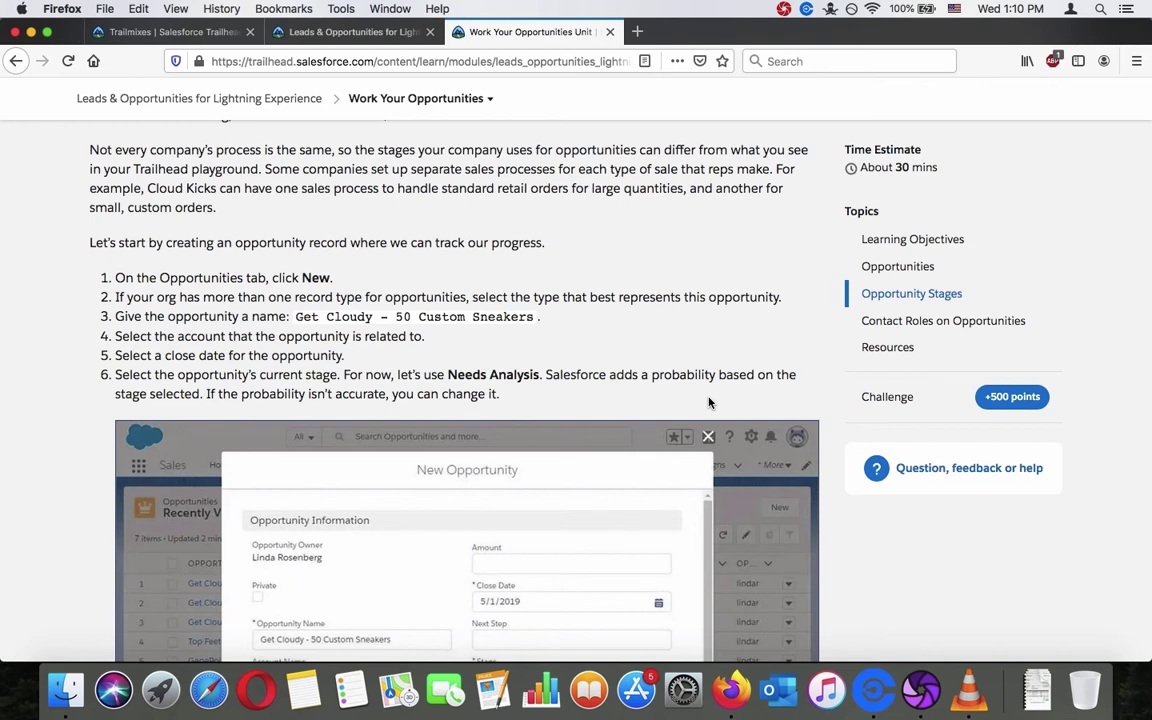
Find the unit's challenge section and launch My Trailhead Playground 1
{"action": "scroll", "coordinate": [708, 402], "scroll_direction": "down", "scroll_amount": 3}
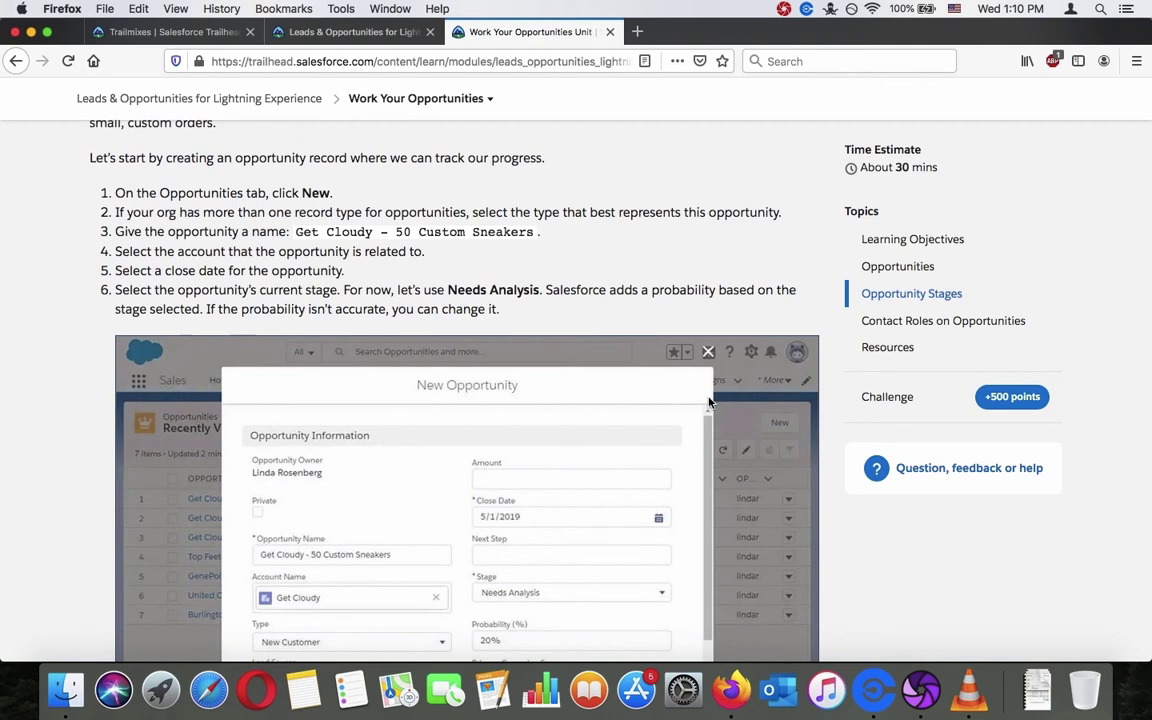
{"action": "scroll", "coordinate": [708, 402], "scroll_direction": "down", "scroll_amount": 2}
{"action": "scroll", "coordinate": [708, 402], "scroll_direction": "down", "scroll_amount": 20}
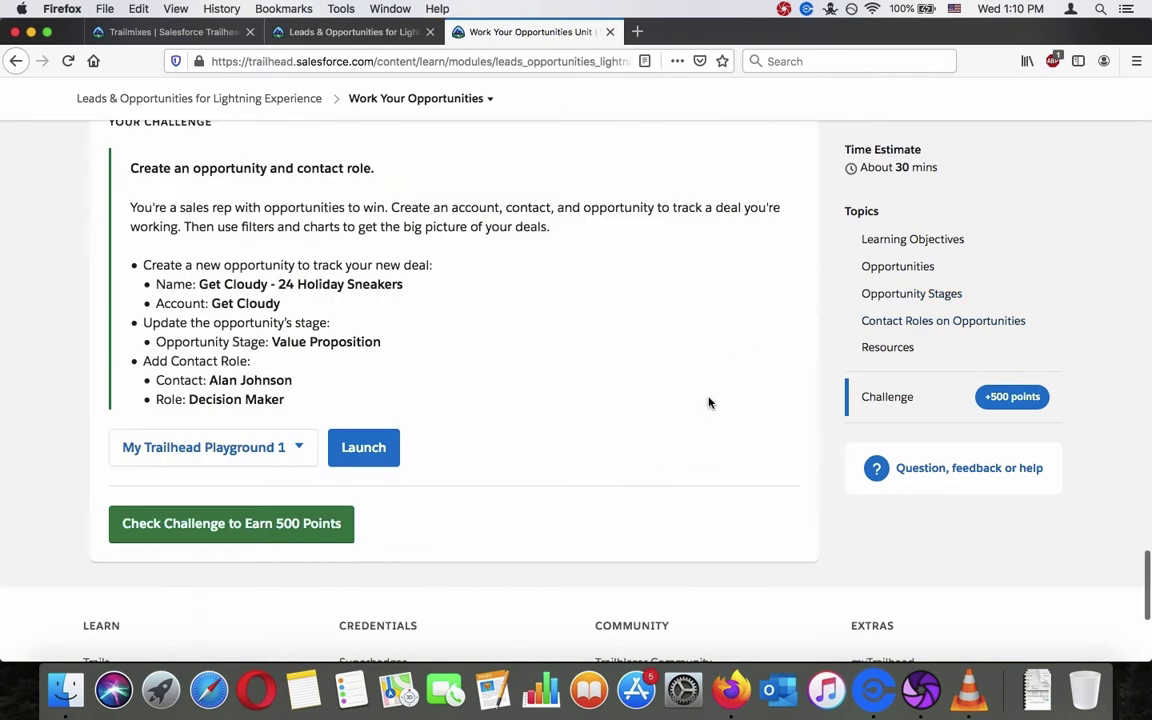
{"action": "scroll", "coordinate": [708, 402], "scroll_direction": "down", "scroll_amount": 6}
{"action": "scroll", "coordinate": [708, 402], "scroll_direction": "up", "scroll_amount": 5}
{"action": "left_click", "coordinate": [373, 397]}
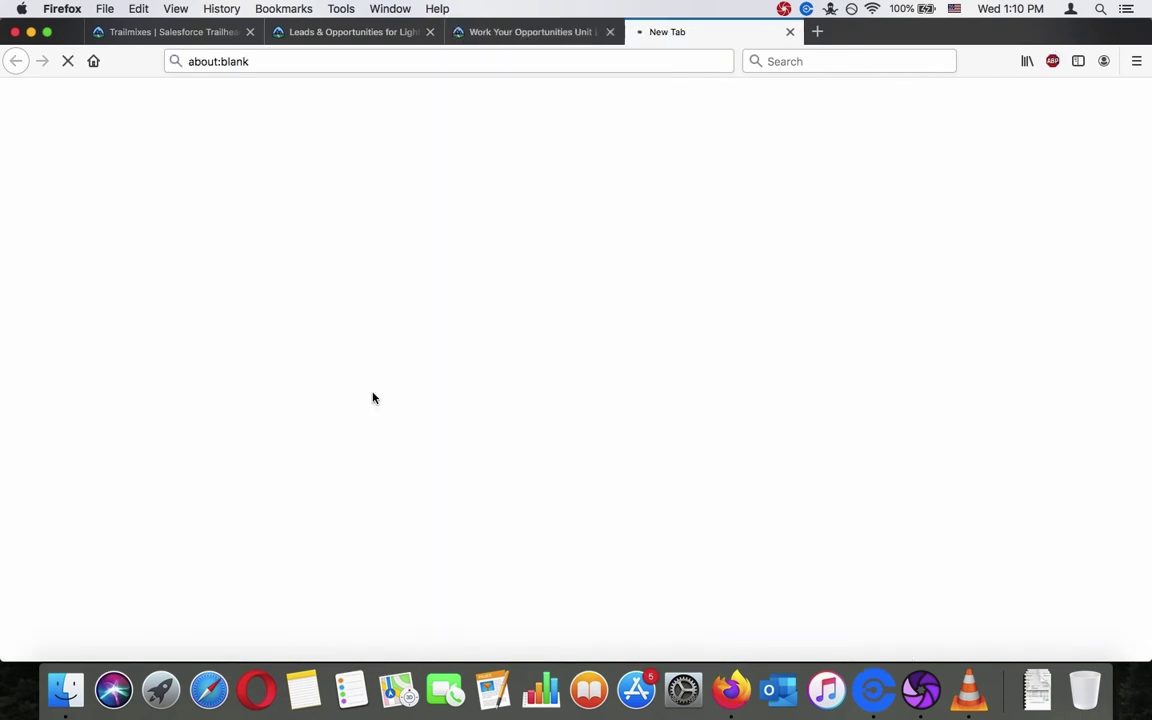
Return to the opportunity-creation instructions in the unit and arrange them side by side with the launched playground
{"action": "left_click", "coordinate": [527, 33]}
{"action": "scroll", "coordinate": [529, 300], "scroll_direction": "up", "scroll_amount": 10}
{"action": "scroll", "coordinate": [529, 314], "scroll_direction": "up", "scroll_amount": 15}
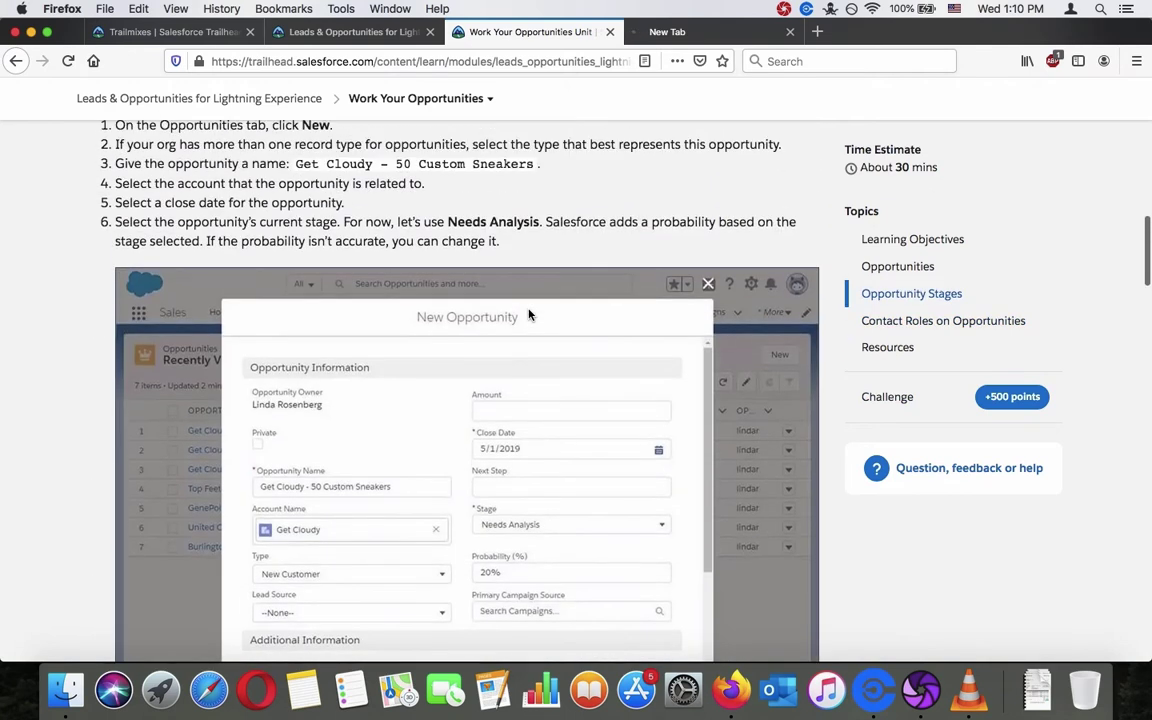
{"action": "scroll", "coordinate": [529, 314], "scroll_direction": "up", "scroll_amount": 5}
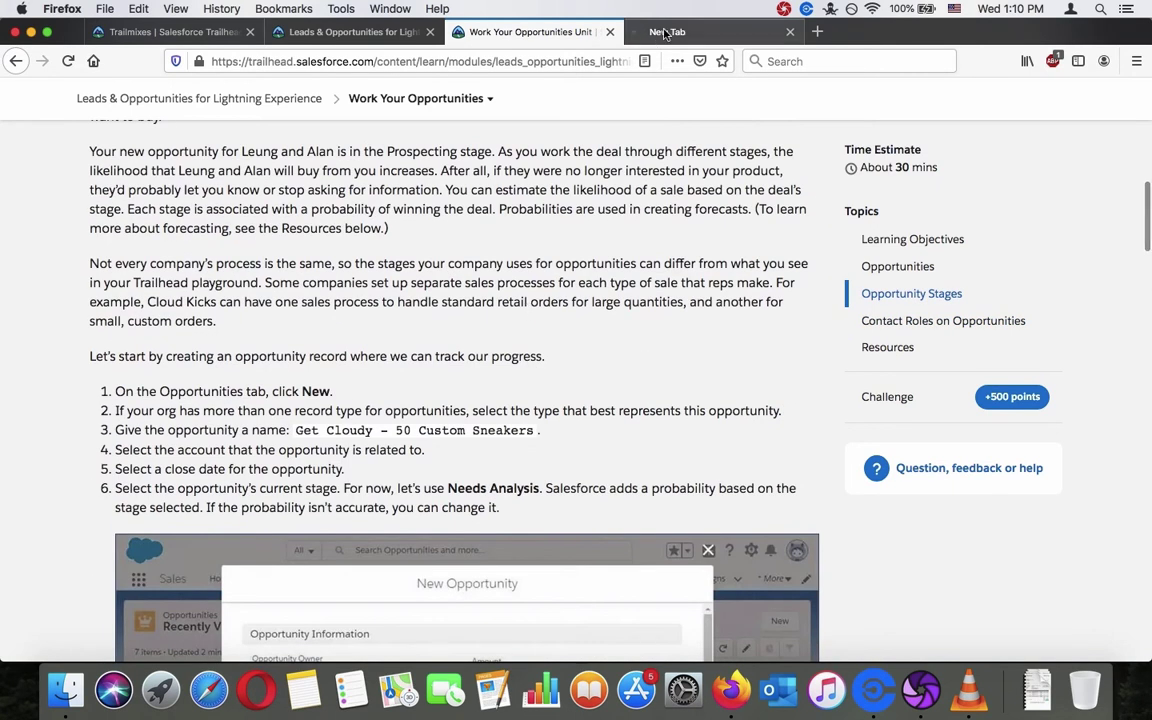
{"action": "left_click", "coordinate": [665, 33]}
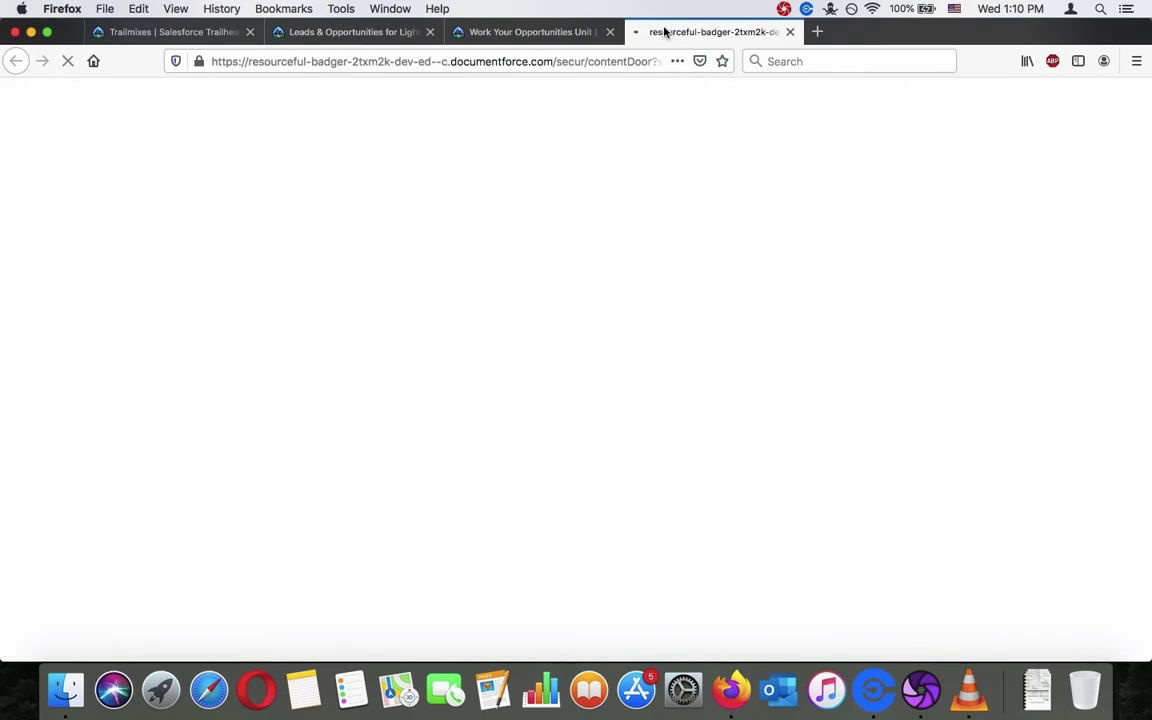
{"action": "key", "text": "ctrl+Up"}
{"action": "left_click", "coordinate": [458, 200]}
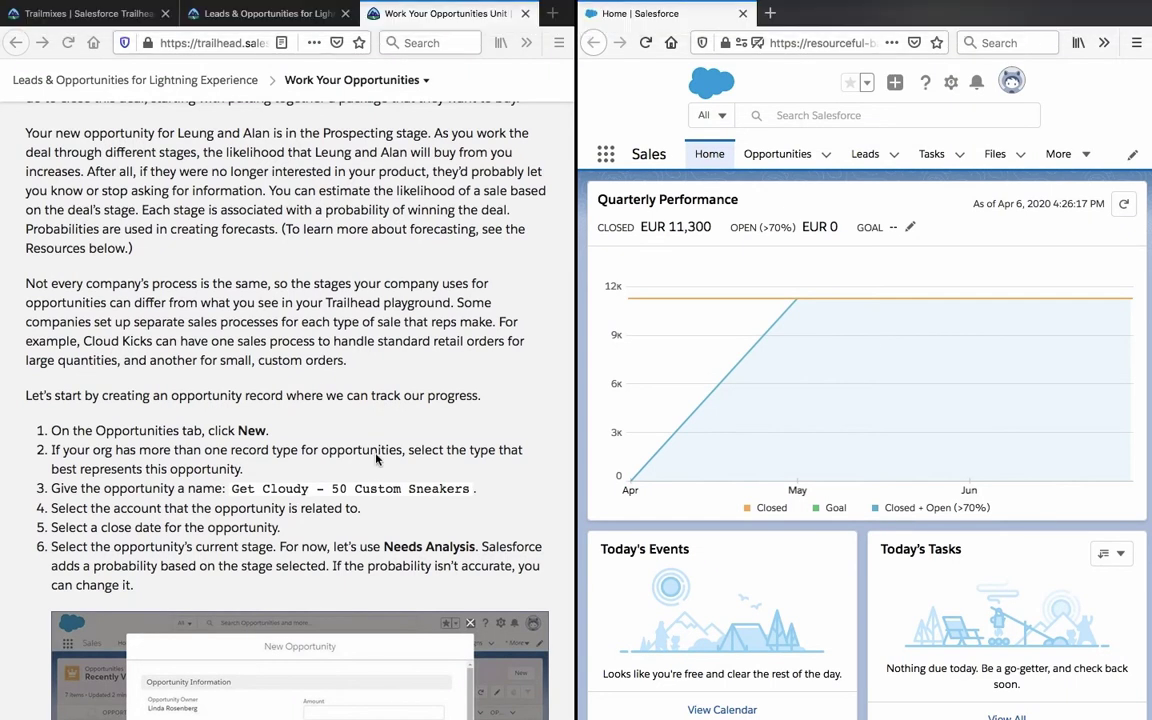
Start a new opportunity in the playground and name it "Get Cloudy - 50 Custom Sneakers", copied from the instructions
{"action": "scroll", "coordinate": [377, 457], "scroll_direction": "down", "scroll_amount": 5}
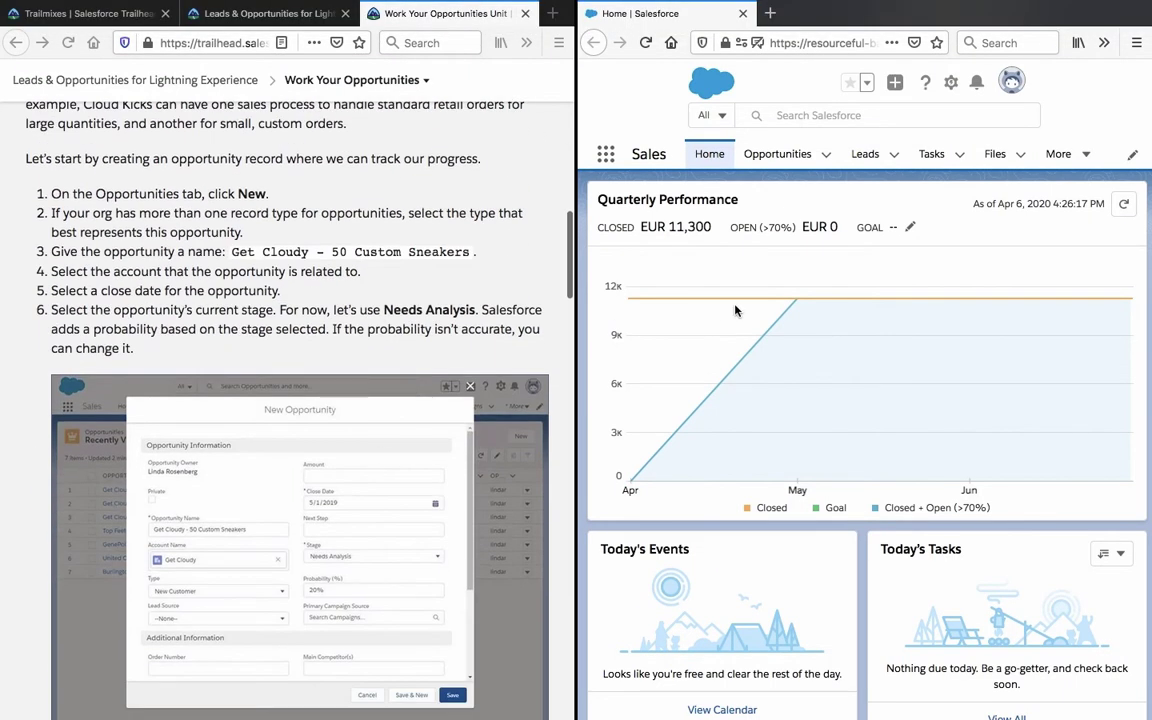
{"action": "left_click", "coordinate": [825, 155]}
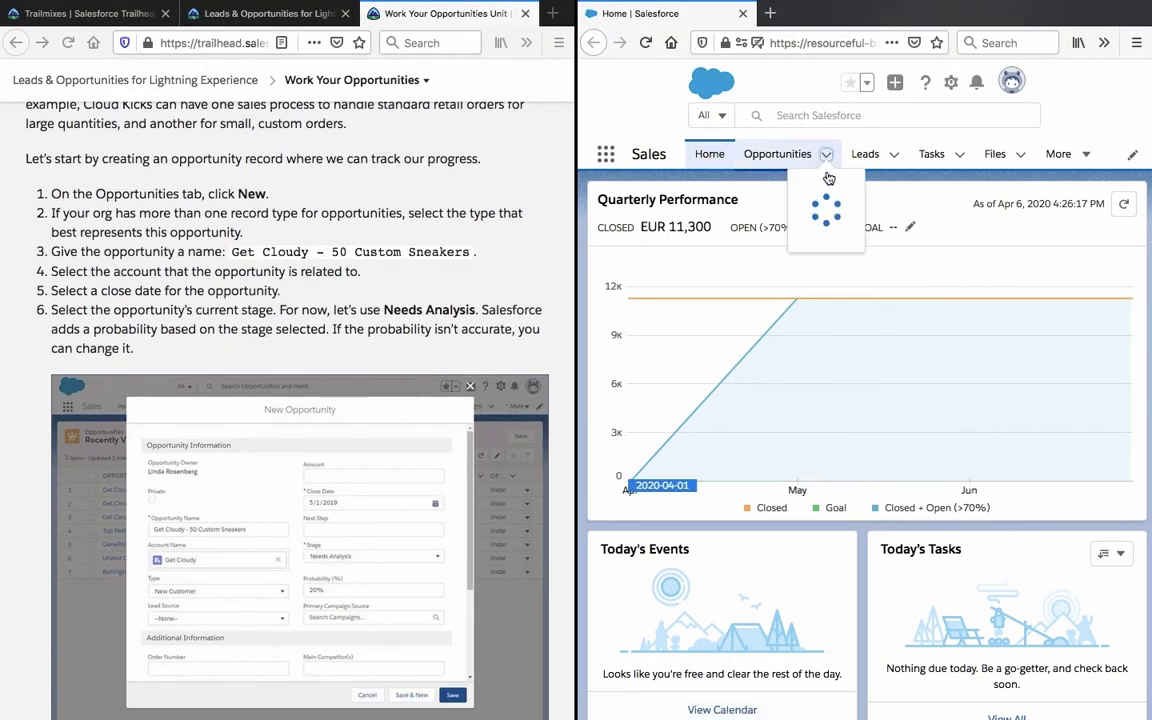
{"action": "left_click", "coordinate": [786, 189]}
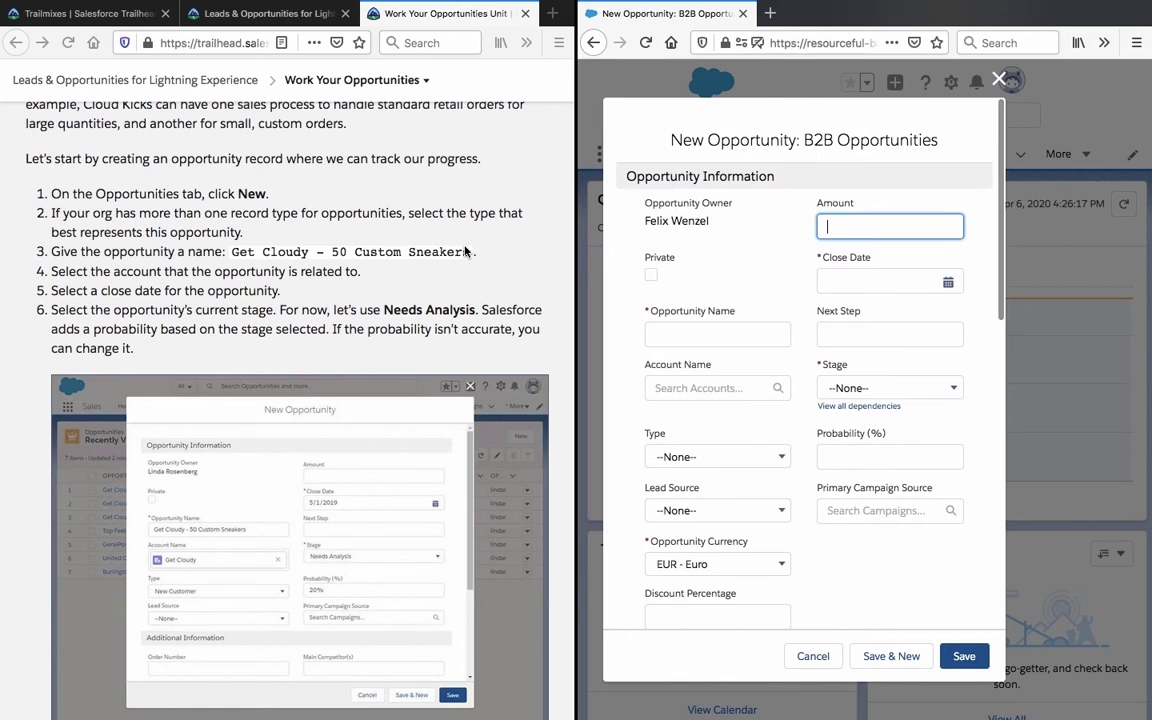
{"action": "mouse_move", "coordinate": [469, 252]}
{"action": "left_mouse_down"}
{"action": "mouse_move", "coordinate": [233, 253]}
{"action": "mouse_move", "coordinate": [487, 257]}
{"action": "left_mouse_up"}
{"action": "key", "text": "ctrl+c"}
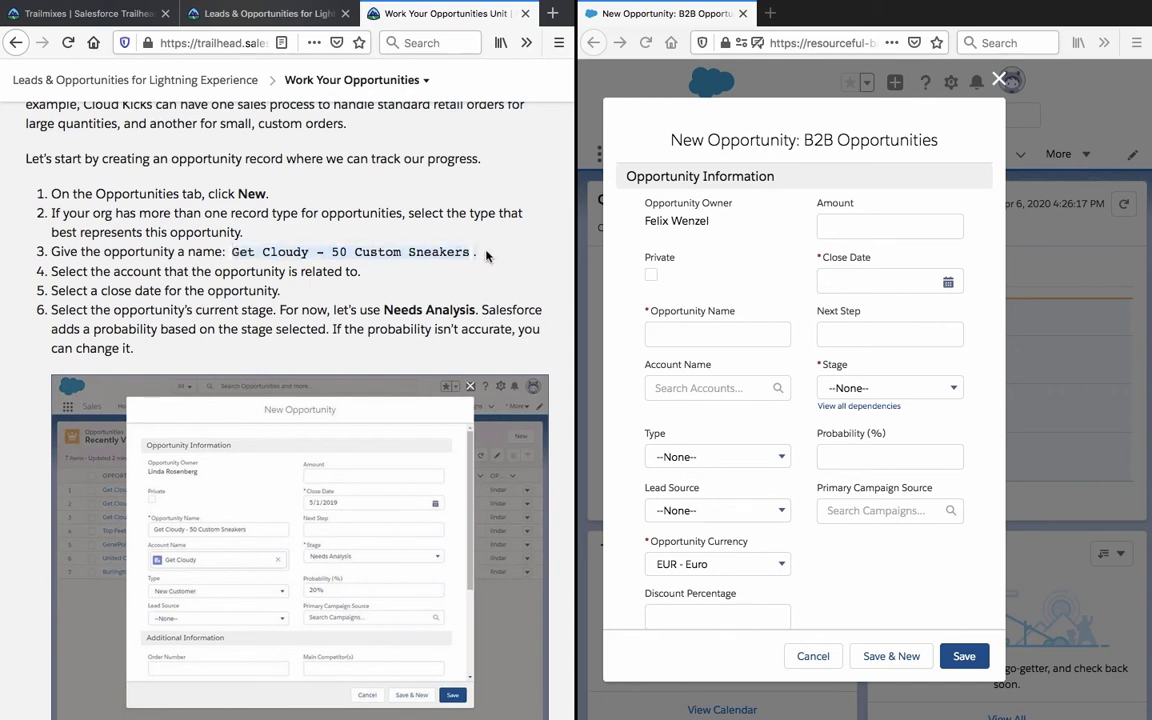
{"action": "left_click", "coordinate": [724, 332]}
{"action": "key", "text": "ctrl+v"}
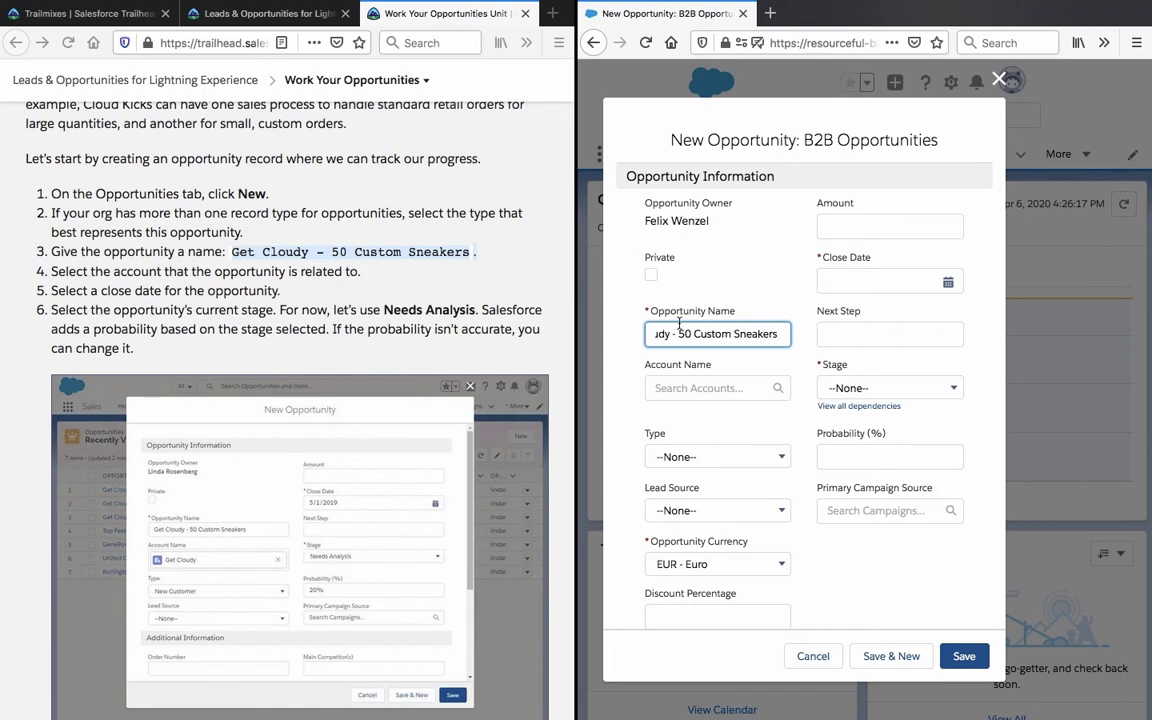
{"action": "left_click", "coordinate": [405, 233]}
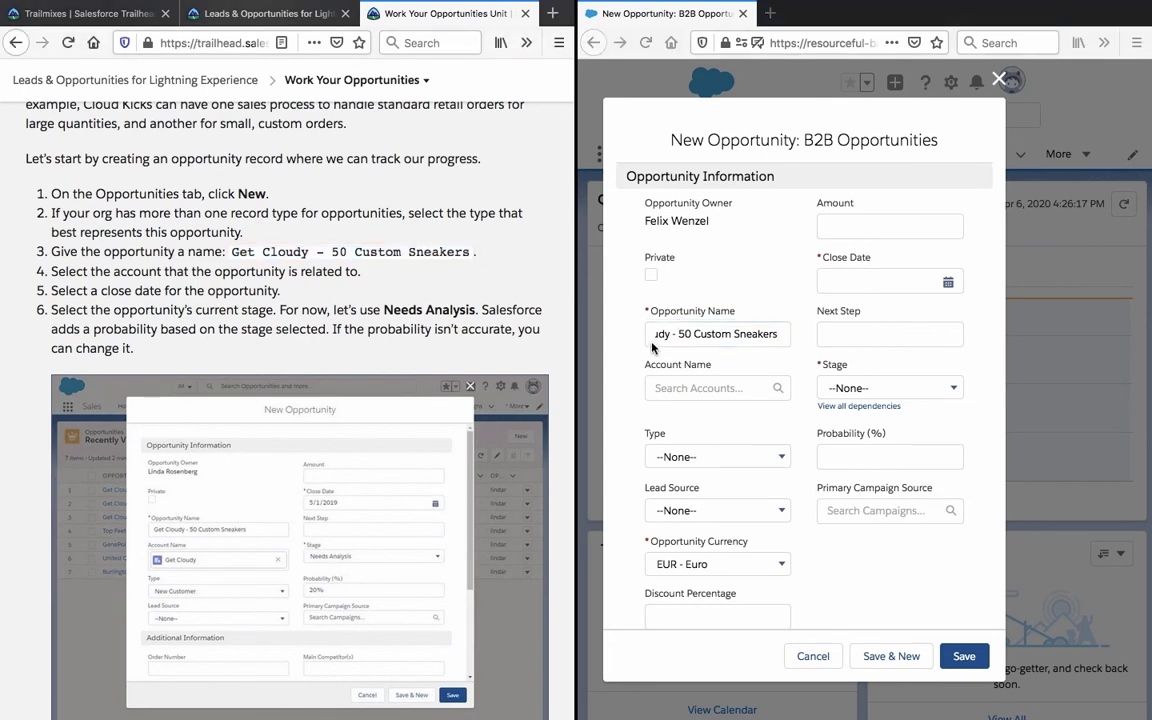
{"action": "left_click", "coordinate": [783, 333]}
Set the opportunity's close date to 5/31/2020 and its stage to Needs Analysis
{"action": "left_click", "coordinate": [880, 281]}
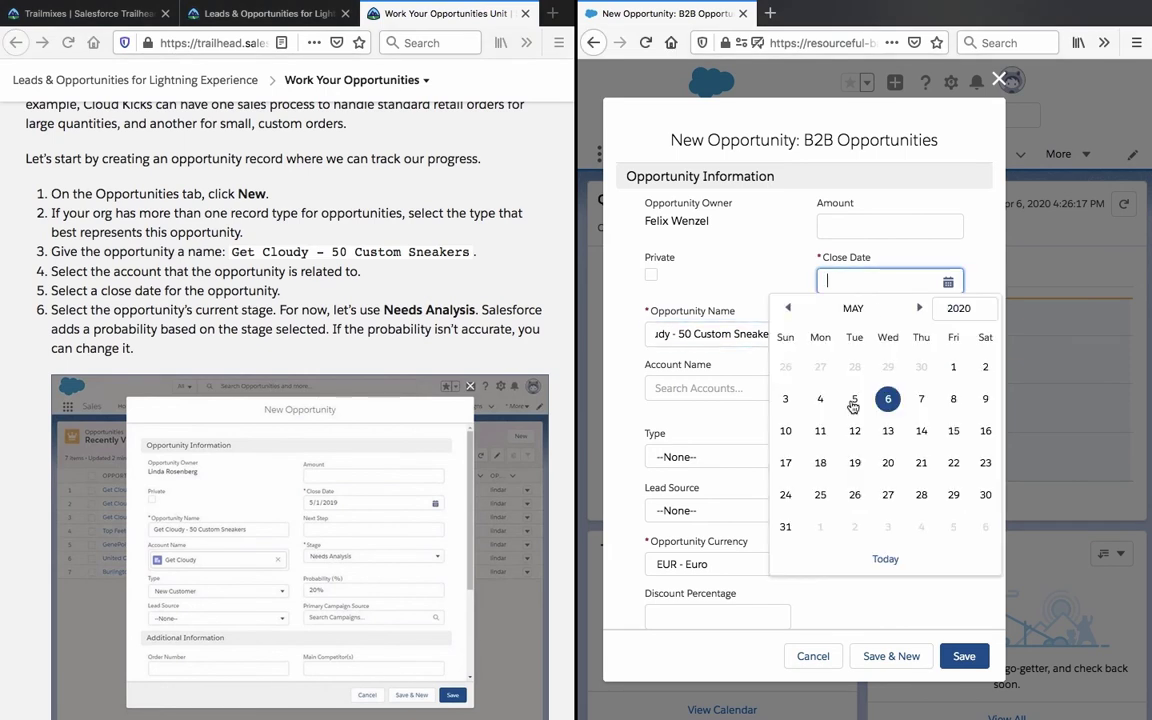
{"action": "left_click", "coordinate": [787, 530]}
{"action": "left_click", "coordinate": [853, 389]}
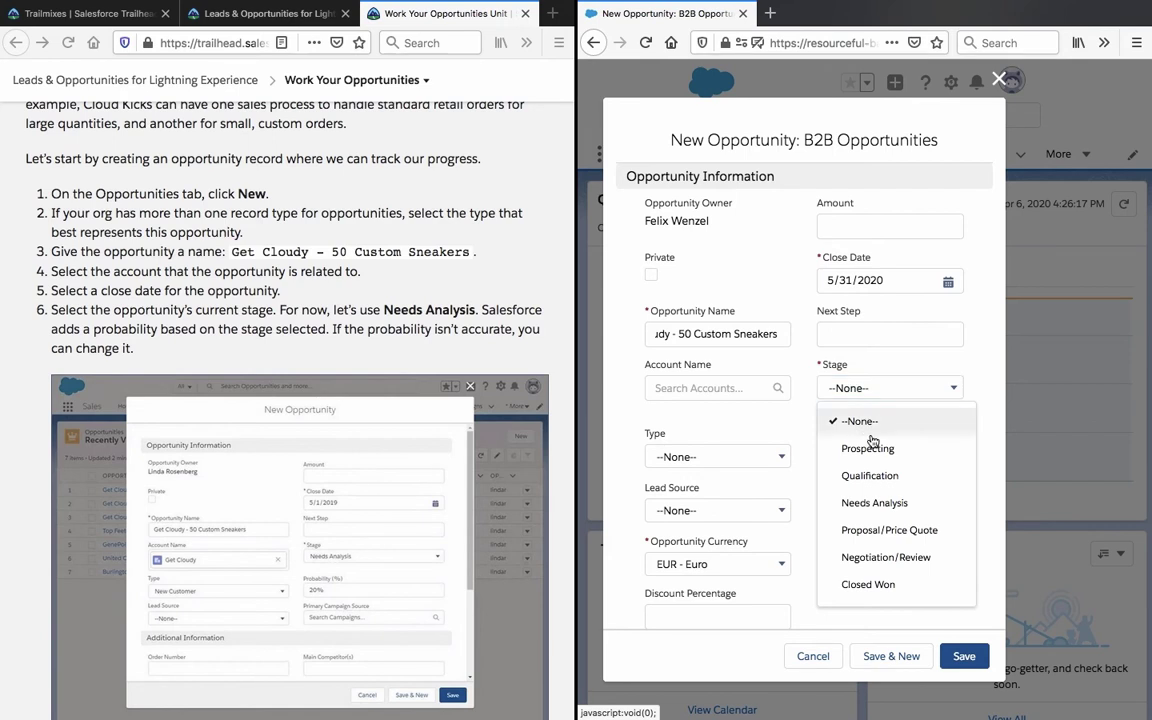
{"action": "left_click", "coordinate": [876, 503]}
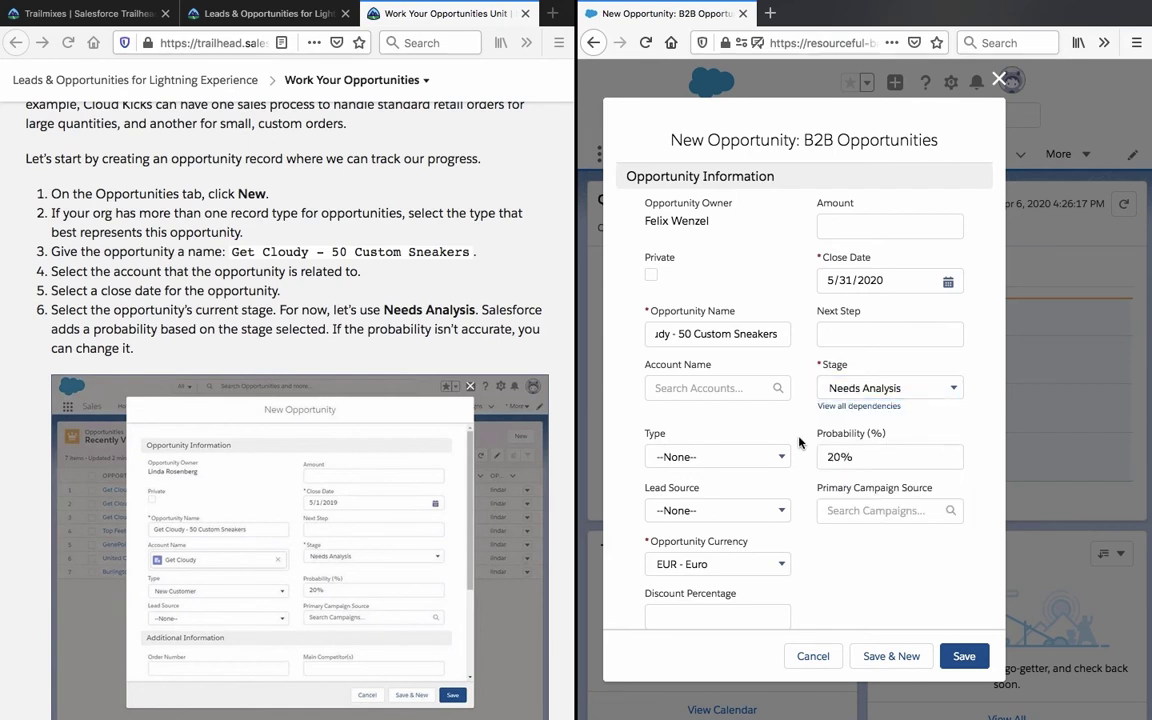
Check the sample form in the instructions and relate the opportunity to the Get Cloudy account
{"action": "scroll", "coordinate": [525, 348], "scroll_direction": "down", "scroll_amount": 3}
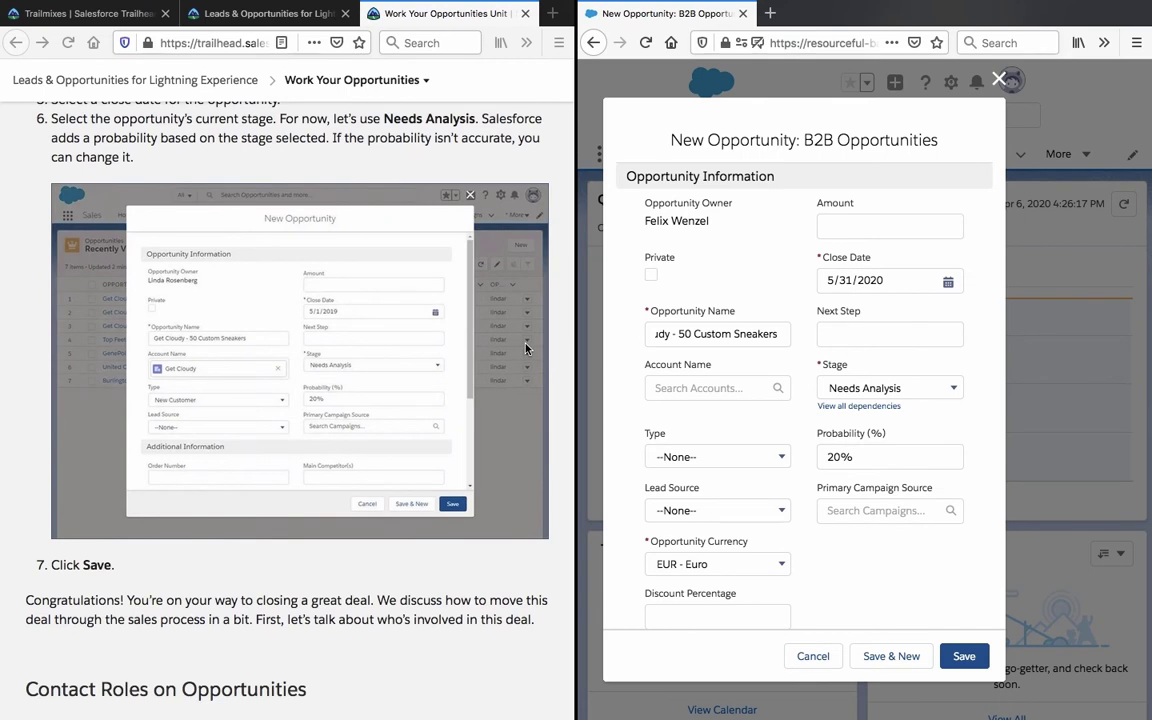
{"action": "scroll", "coordinate": [525, 348], "scroll_direction": "up", "scroll_amount": 1}
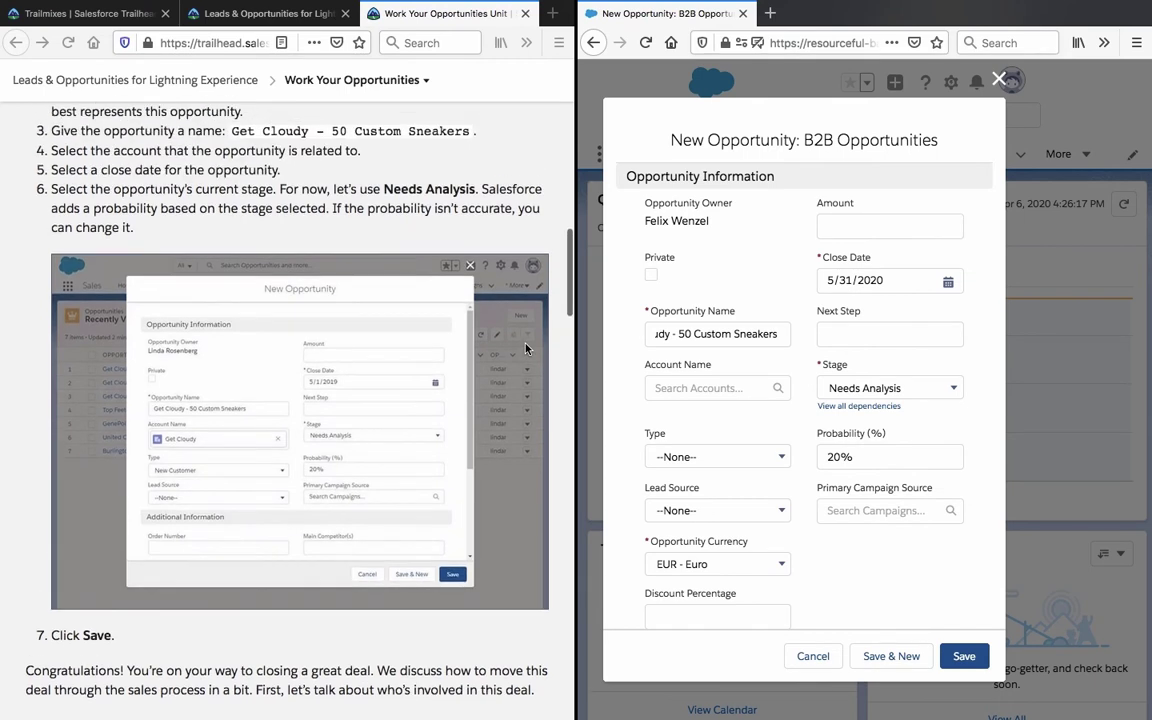
{"action": "left_click", "coordinate": [722, 380]}
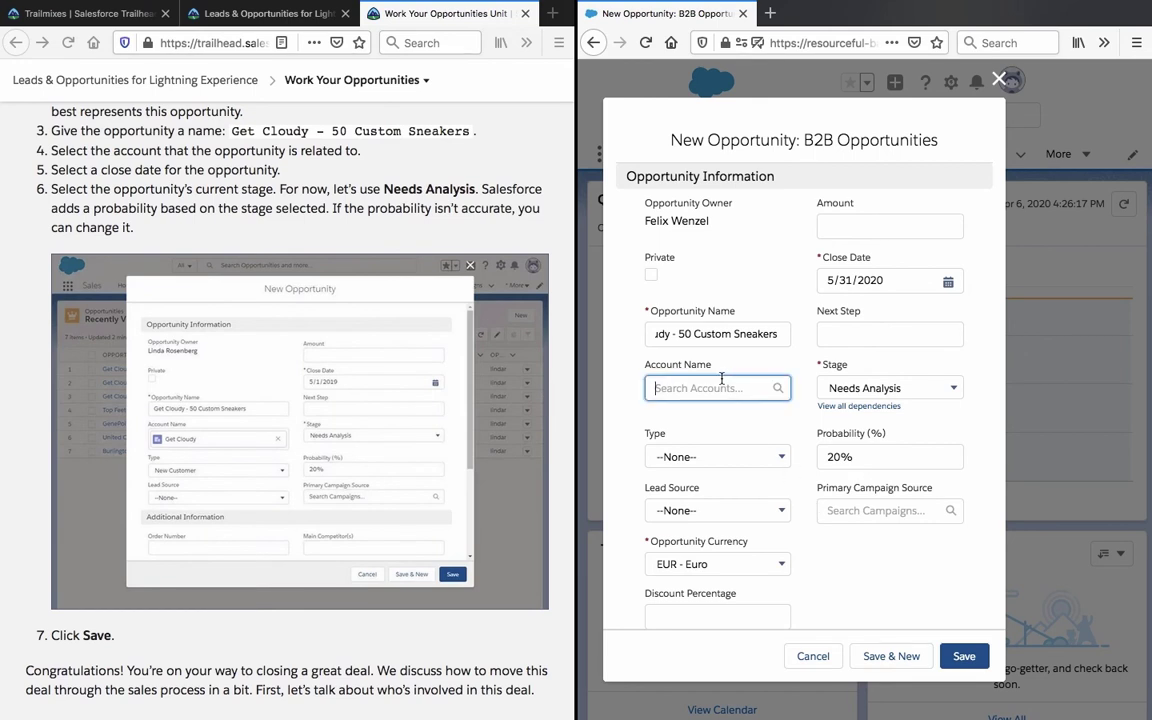
{"action": "type", "text": "get c"}
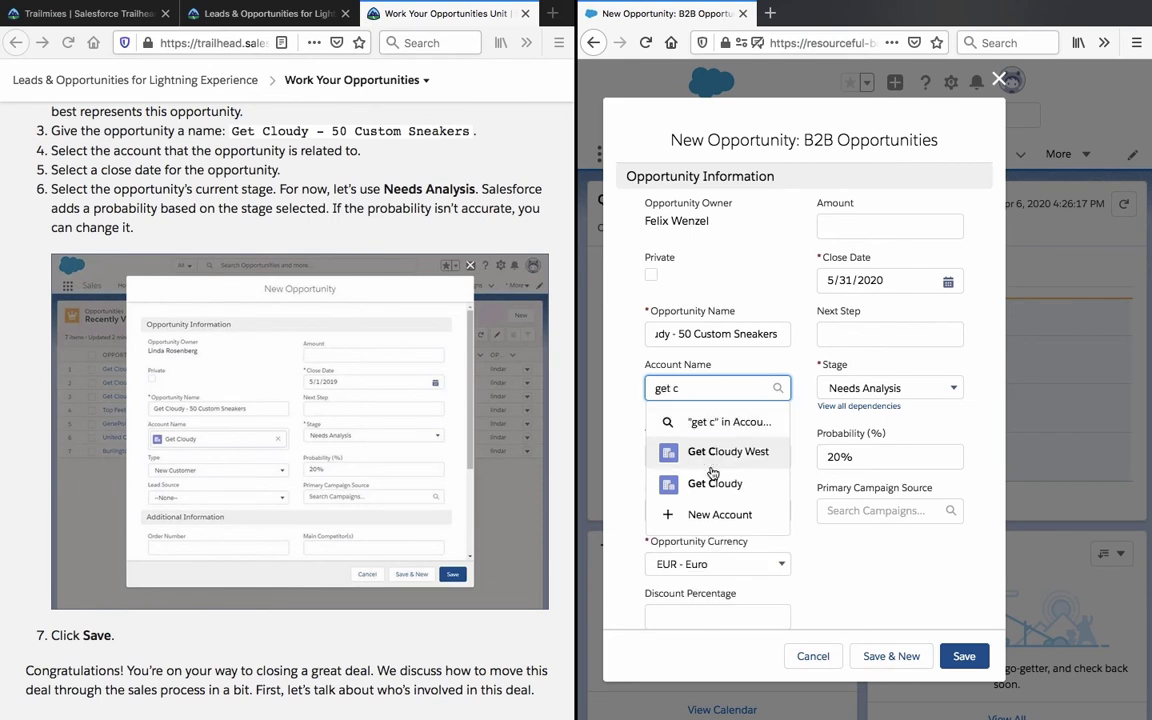
{"action": "left_click", "coordinate": [705, 483]}
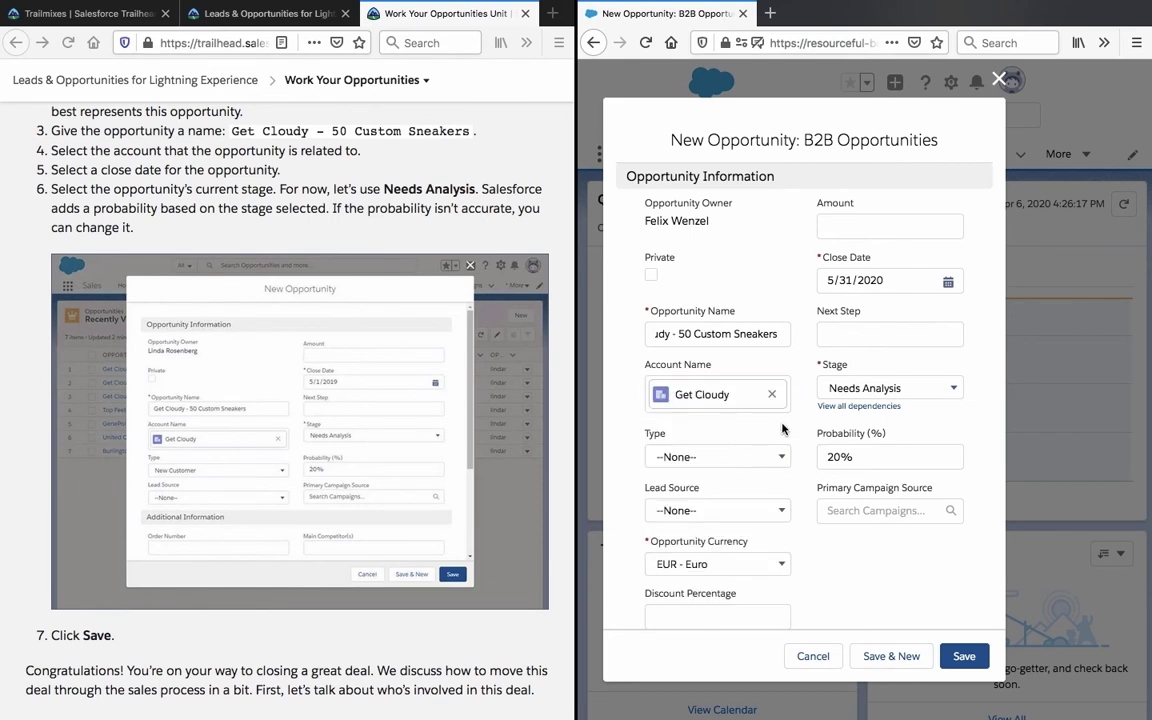
Set the opportunity currency to USD - U.S. Dollar and save the new opportunity
{"action": "left_click", "coordinate": [770, 562]}
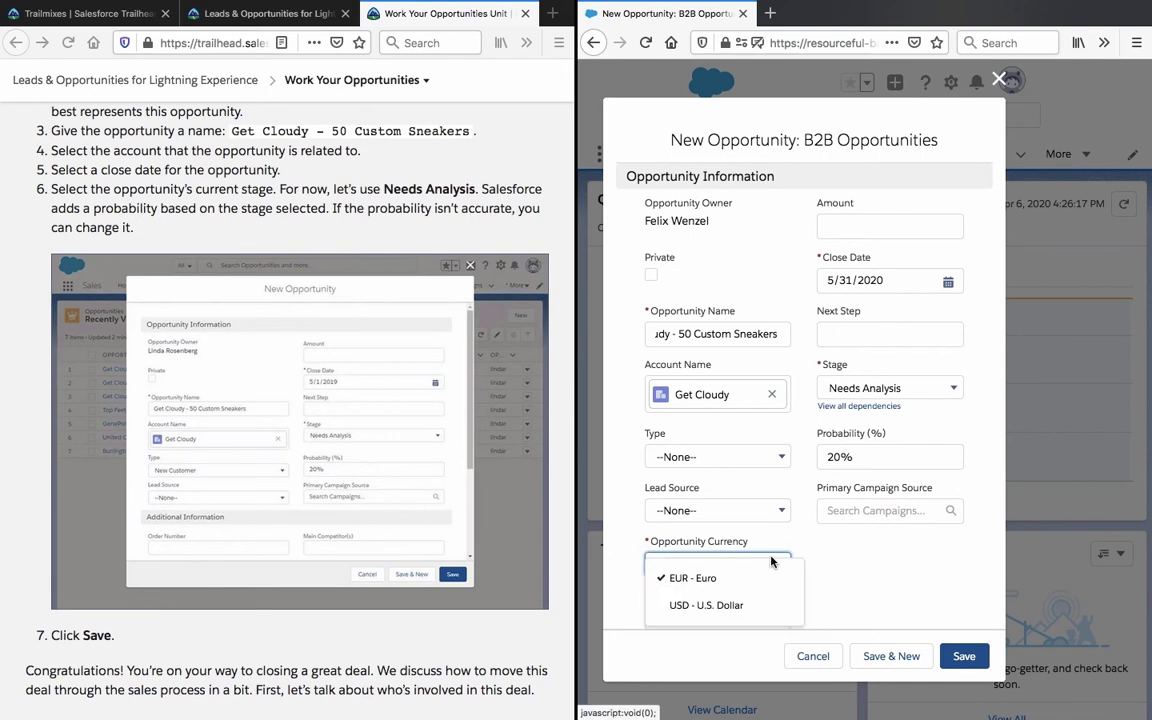
{"action": "left_click", "coordinate": [744, 603]}
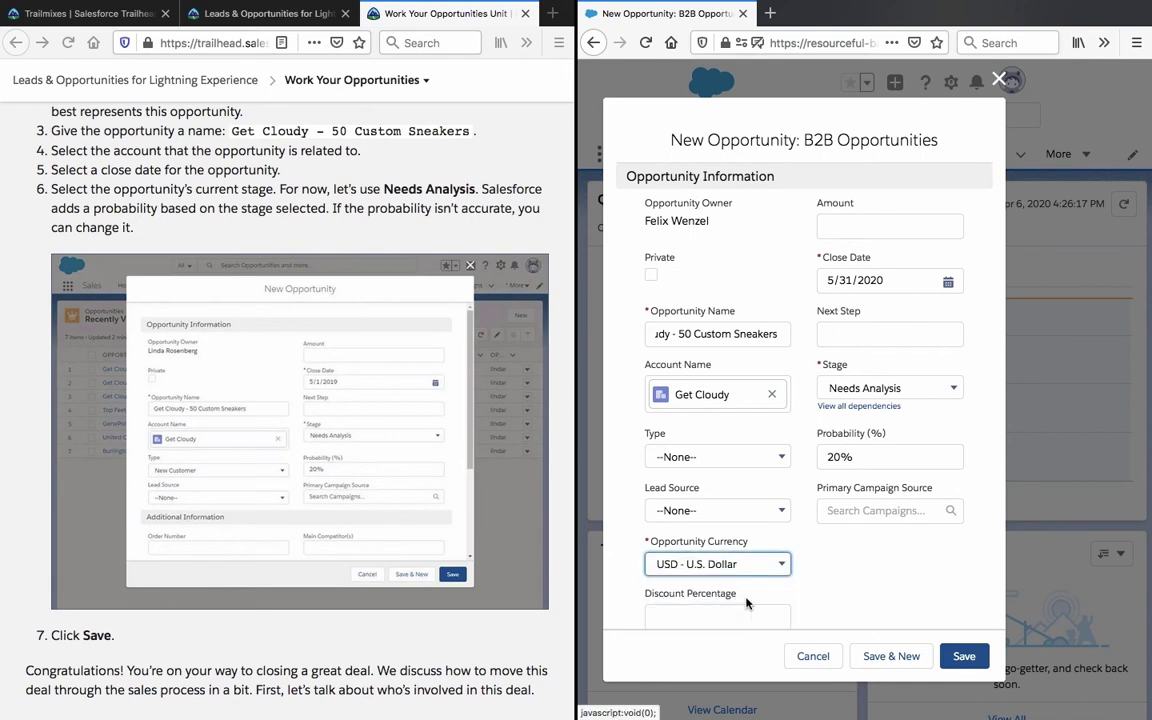
{"action": "left_click", "coordinate": [960, 655]}
Read the guide's Contact Roles on Opportunities section and open the new opportunity's Contact Roles related list
{"action": "scroll", "coordinate": [355, 417], "scroll_direction": "down", "scroll_amount": 10}
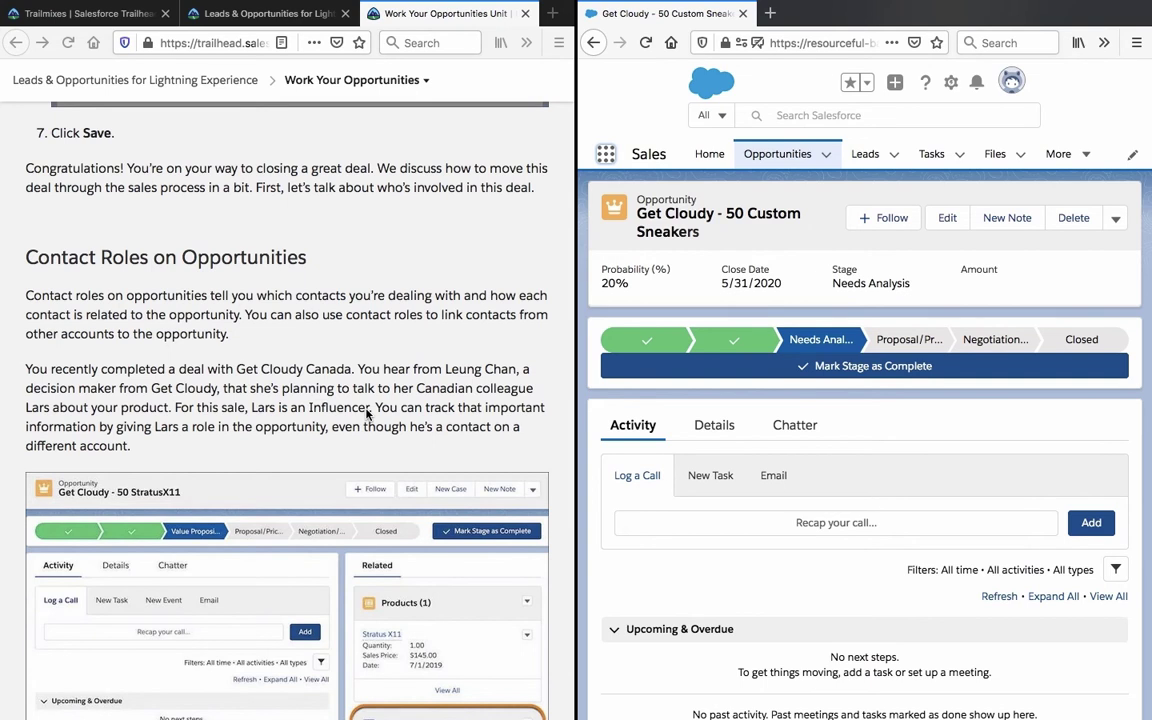
{"action": "scroll", "coordinate": [367, 414], "scroll_direction": "down", "scroll_amount": 2}
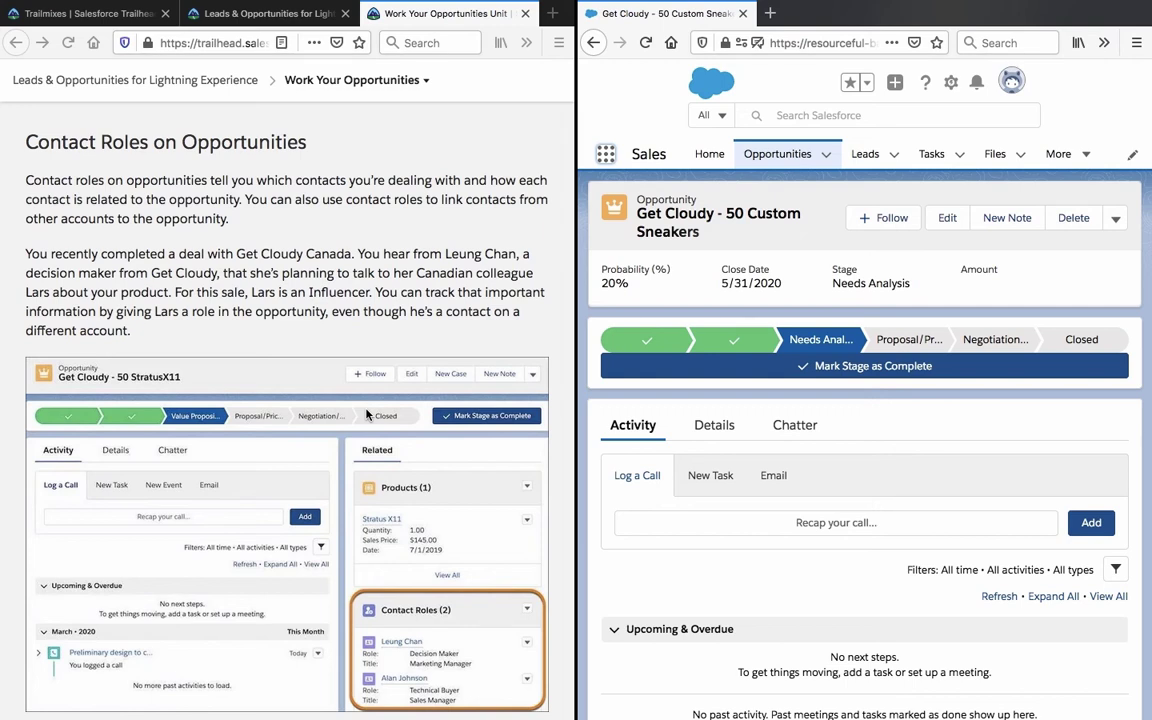
{"action": "scroll", "coordinate": [367, 414], "scroll_direction": "down", "scroll_amount": 2}
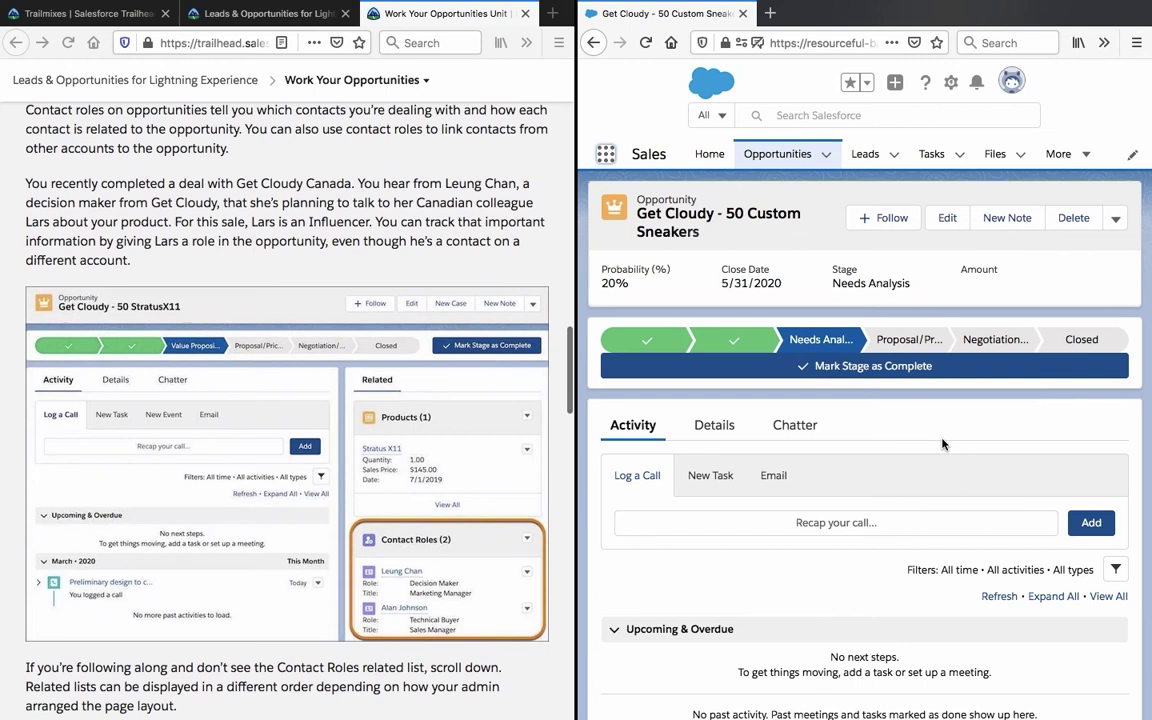
{"action": "scroll", "coordinate": [1049, 287], "scroll_direction": "down", "scroll_amount": 1}
{"action": "scroll", "coordinate": [1049, 287], "scroll_direction": "down", "scroll_amount": 2}
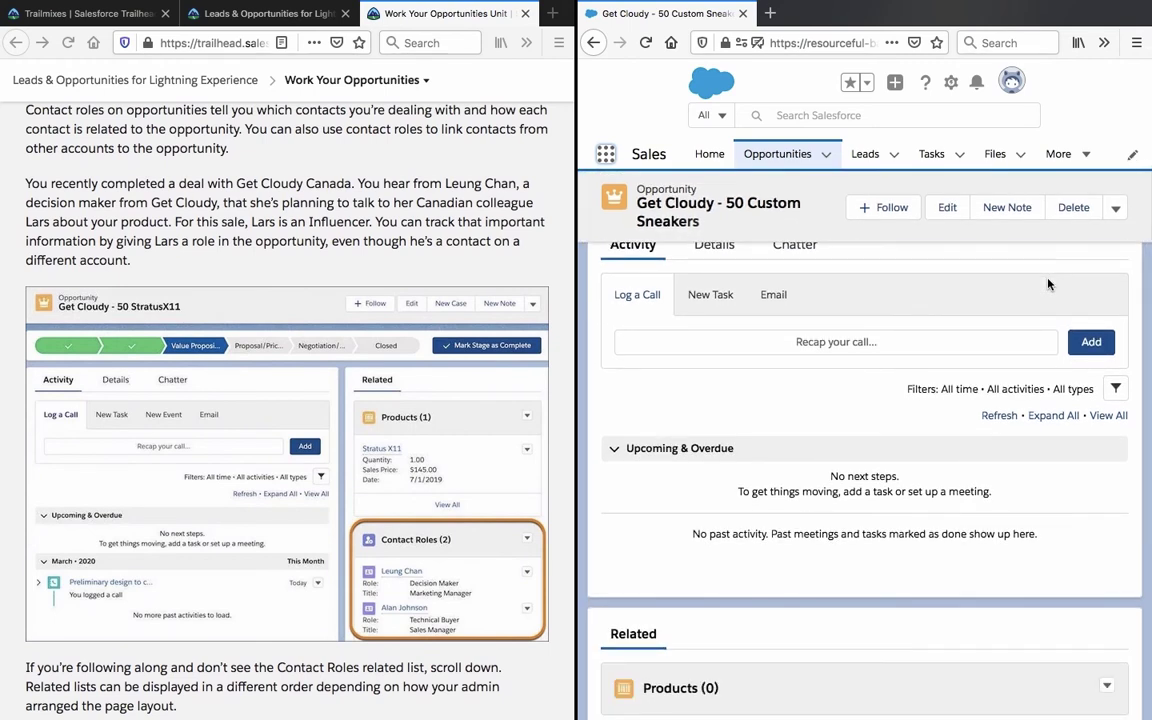
{"action": "scroll", "coordinate": [1049, 285], "scroll_direction": "up", "scroll_amount": 3}
{"action": "scroll", "coordinate": [1049, 285], "scroll_direction": "down", "scroll_amount": 5}
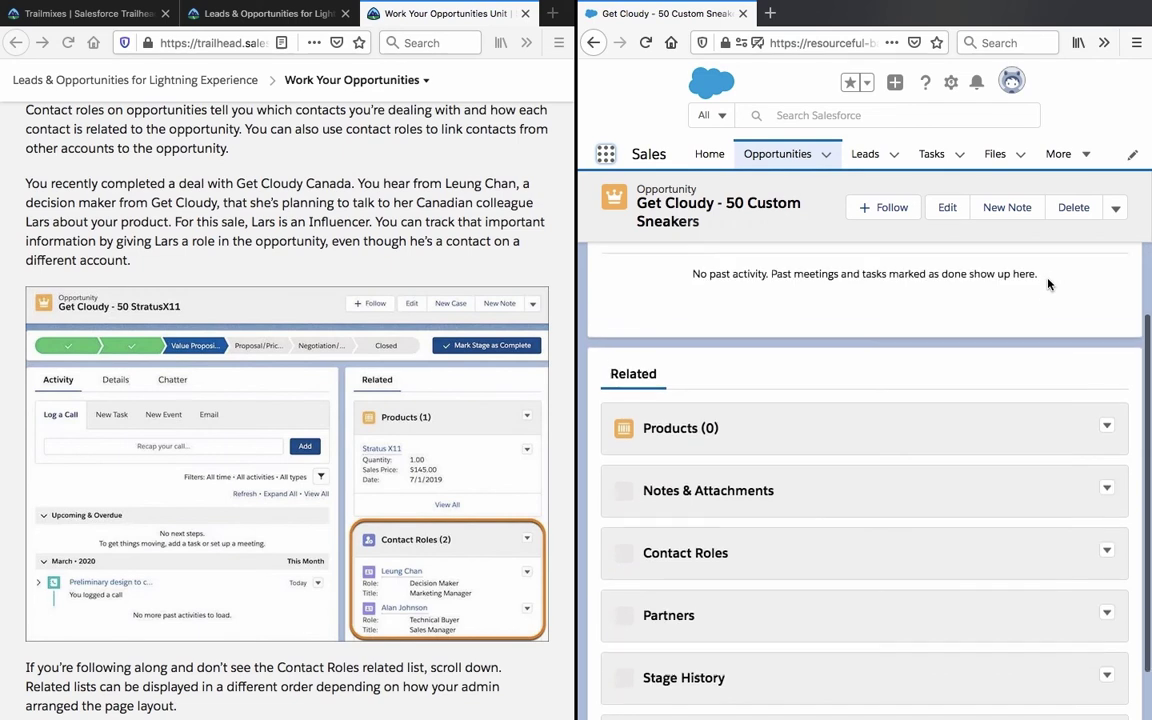
{"action": "scroll", "coordinate": [1048, 285], "scroll_direction": "down", "scroll_amount": 1}
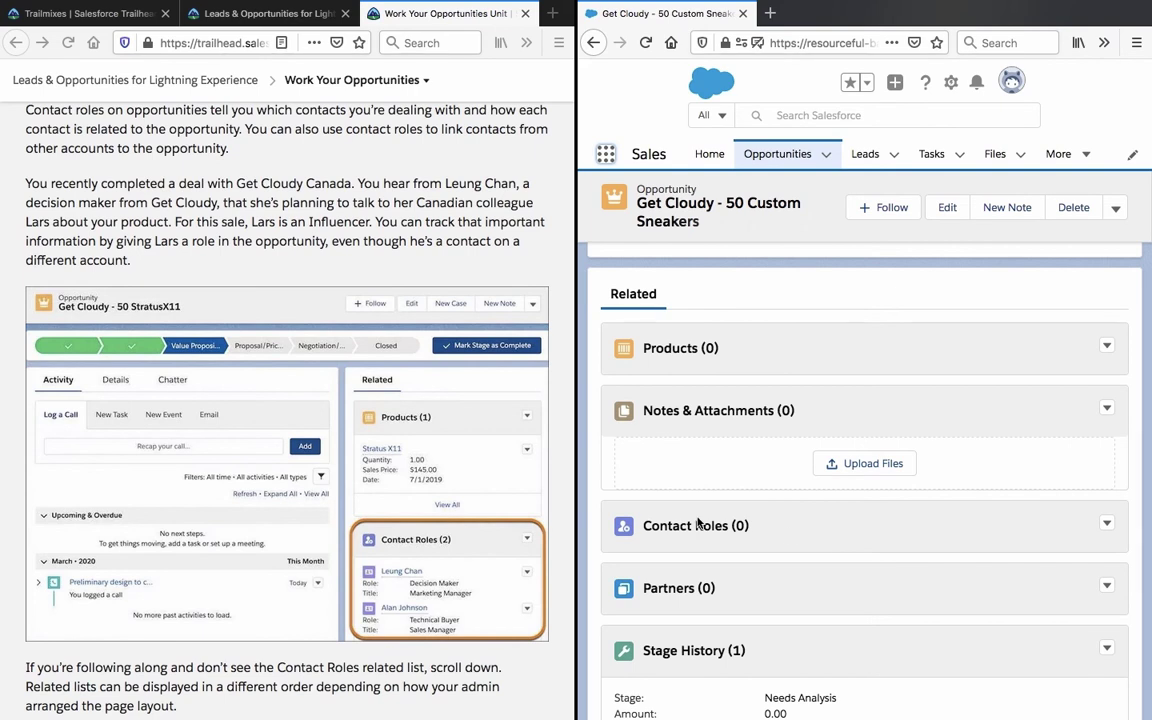
{"action": "left_click", "coordinate": [695, 526]}
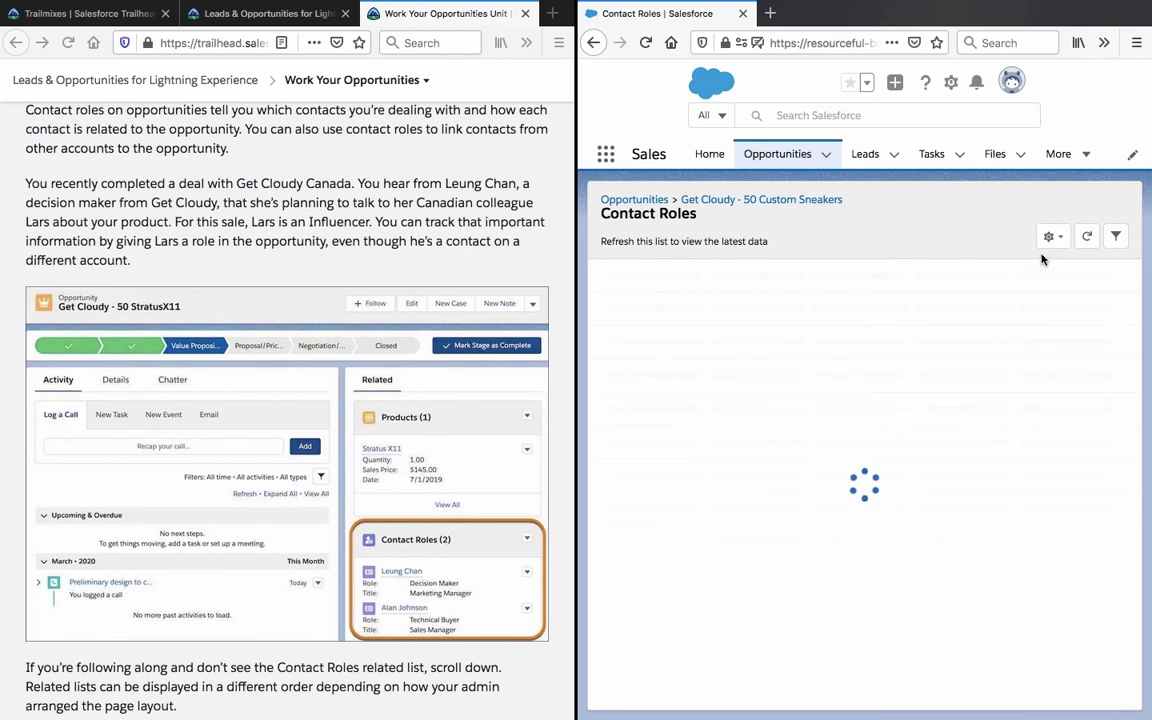
Add the listed Get Cloudy contact to the opportunity's contact roles with the role left blank, and dismiss the related-list filter tip
{"action": "left_click", "coordinate": [977, 211]}
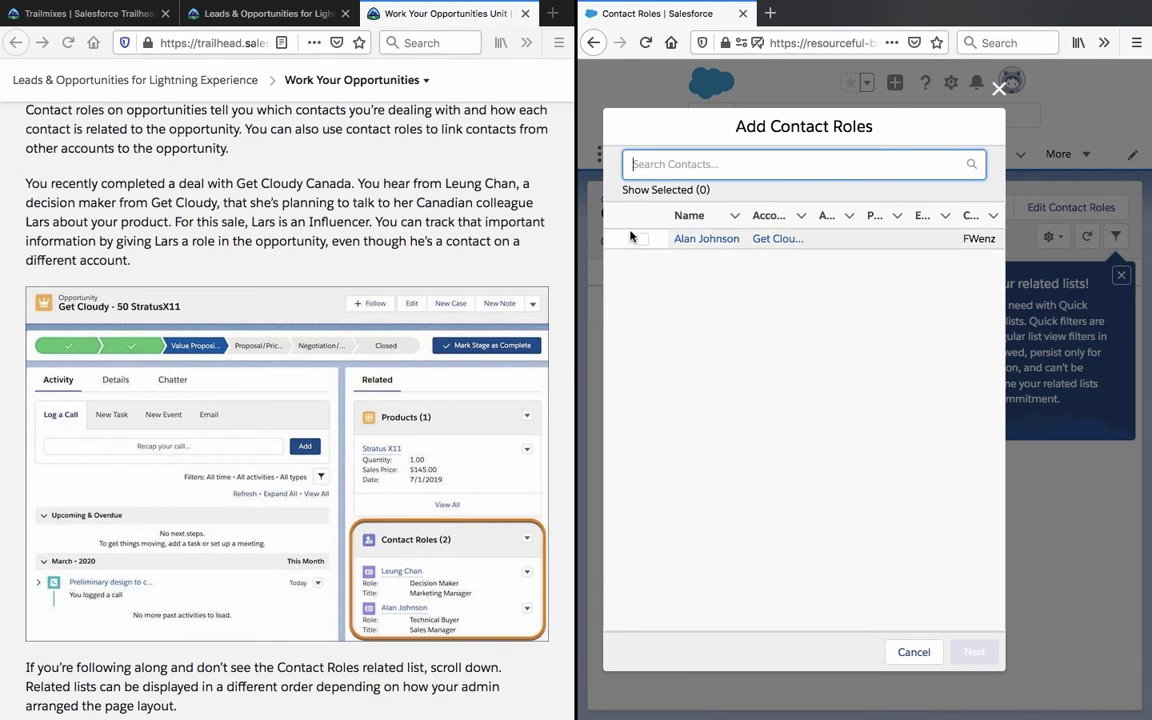
{"action": "left_click", "coordinate": [641, 239]}
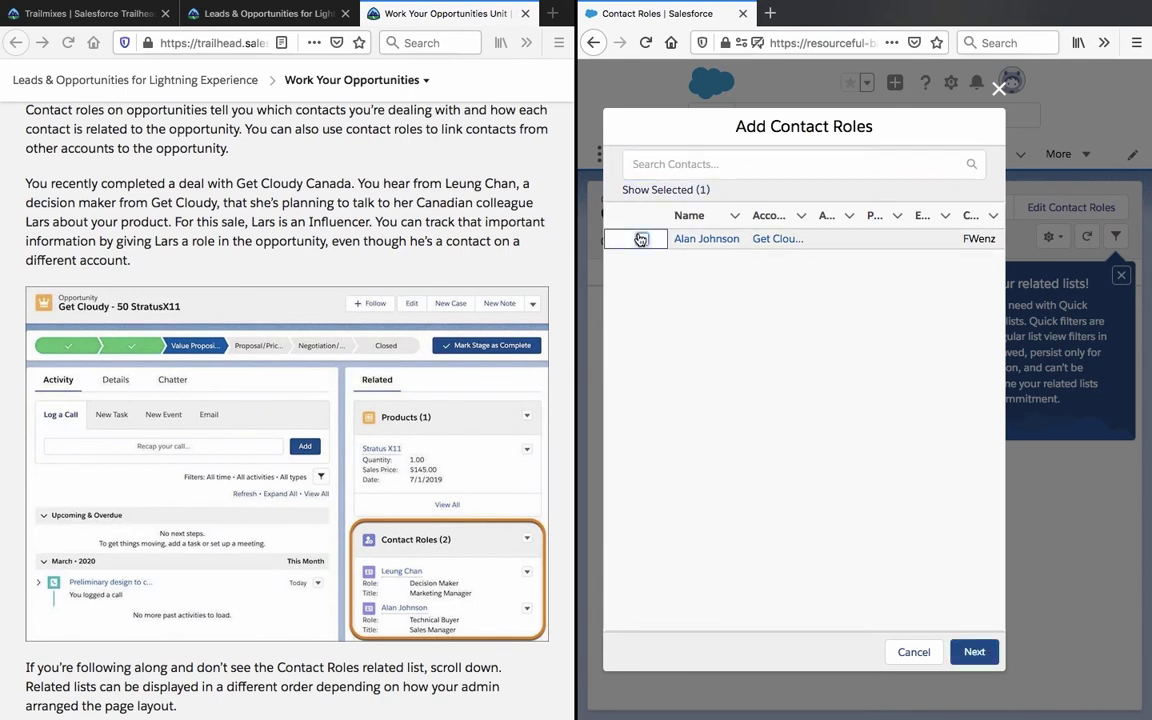
{"action": "left_click", "coordinate": [980, 652]}
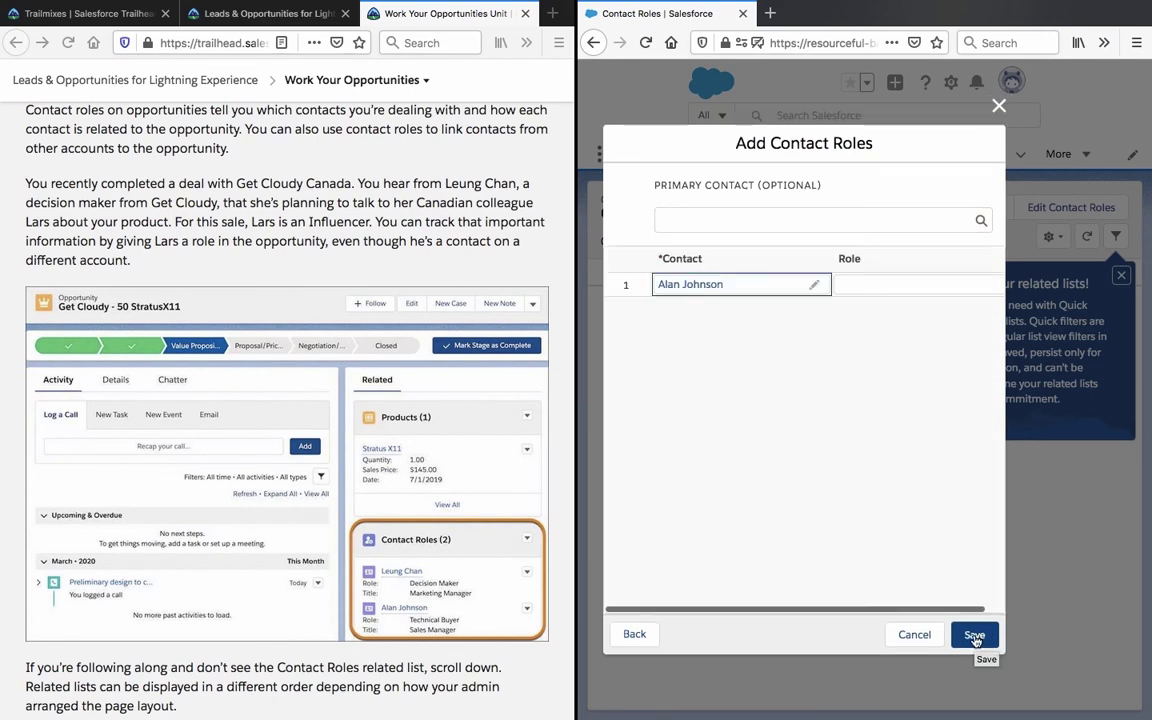
{"action": "left_click", "coordinate": [975, 636]}
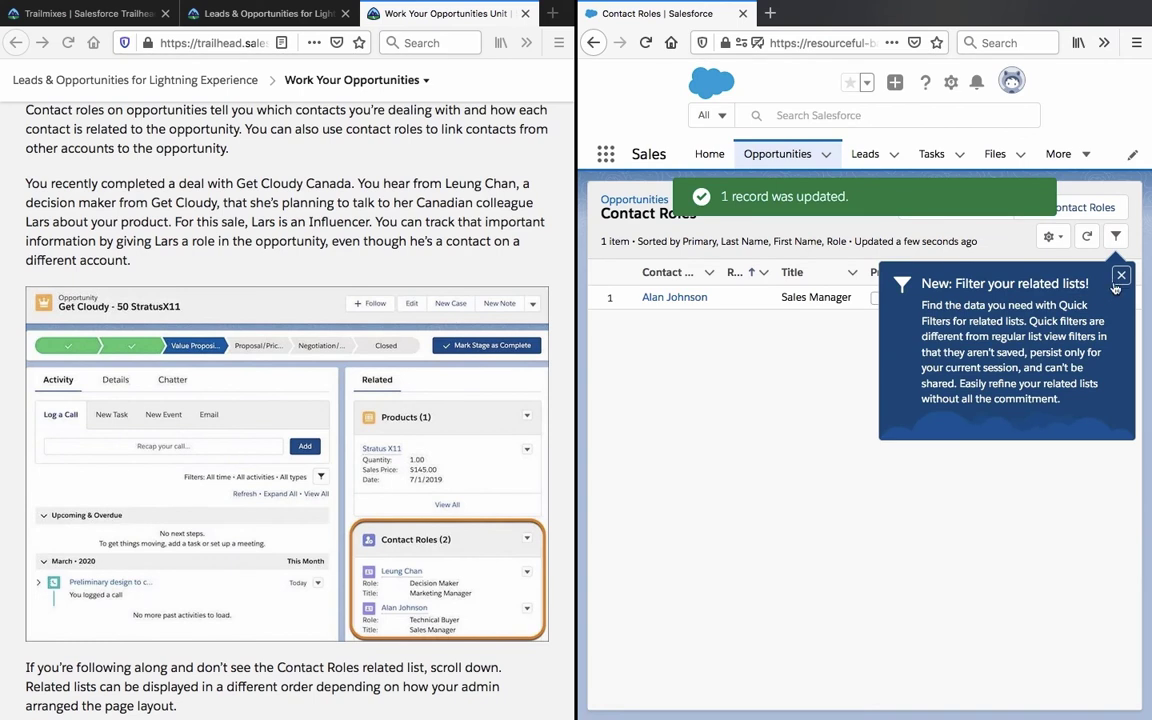
{"action": "left_click", "coordinate": [1121, 275]}
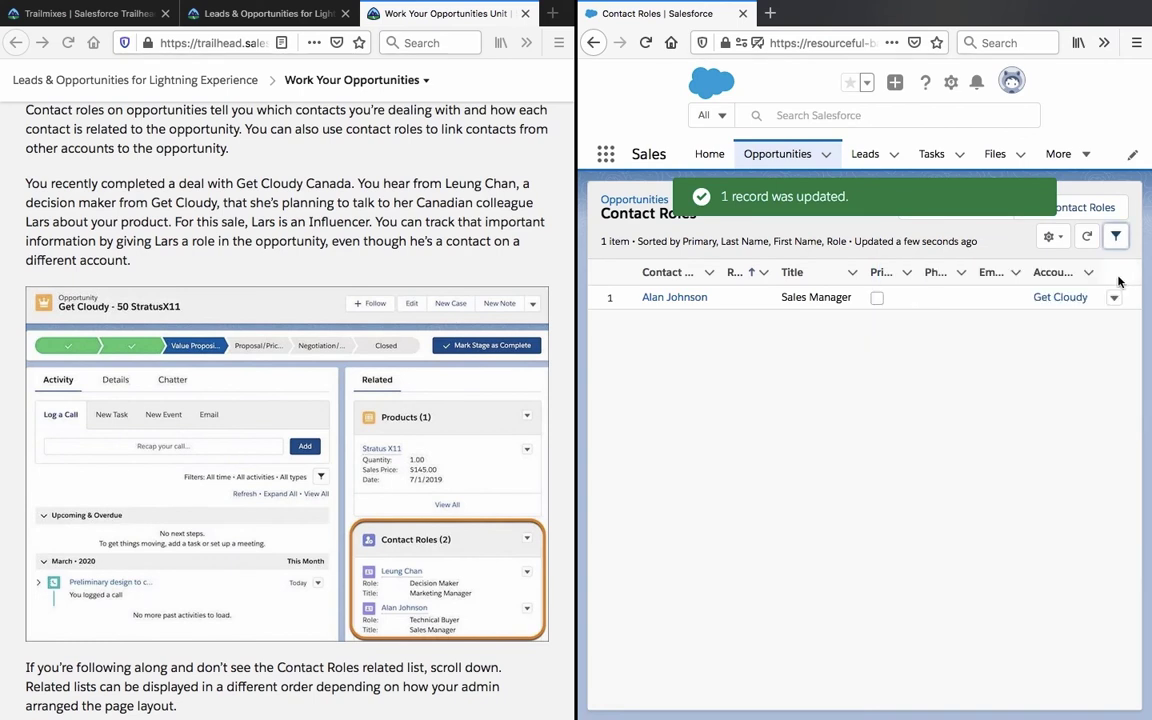
Set the existing contact's role on the opportunity to Technical Buyer and save the contact roles
{"action": "left_click", "coordinate": [960, 298]}
{"action": "left_click", "coordinate": [800, 297]}
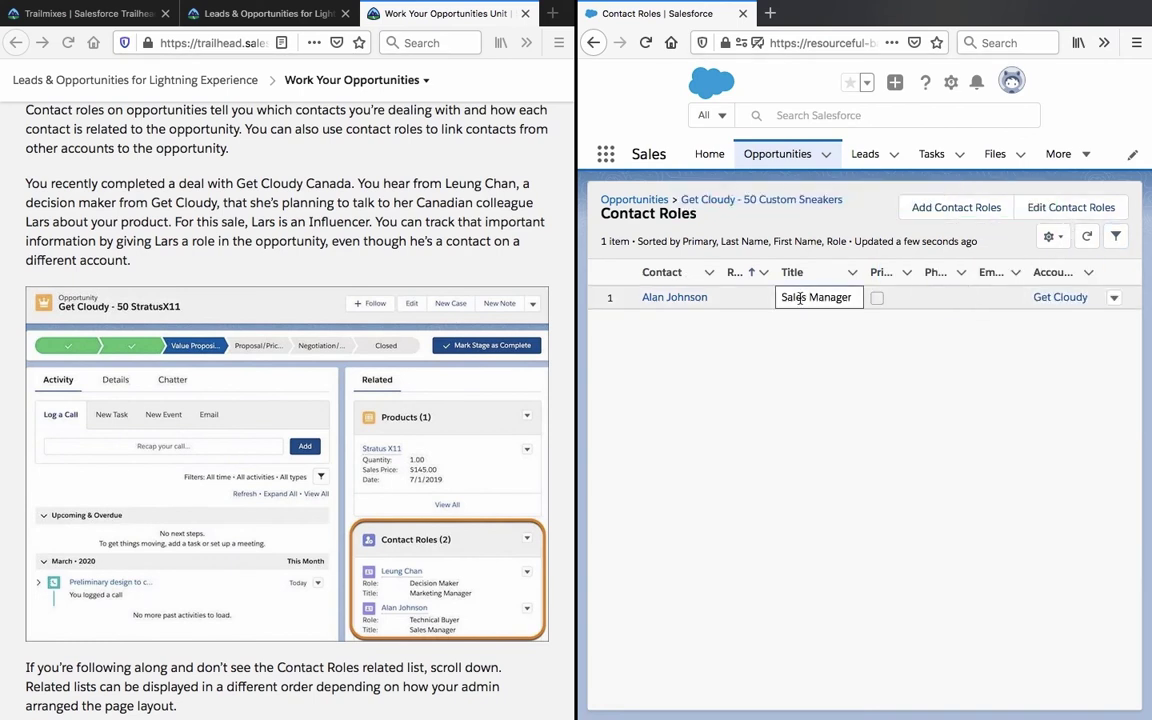
{"action": "left_click", "coordinate": [1025, 208]}
{"action": "left_click", "coordinate": [840, 270]}
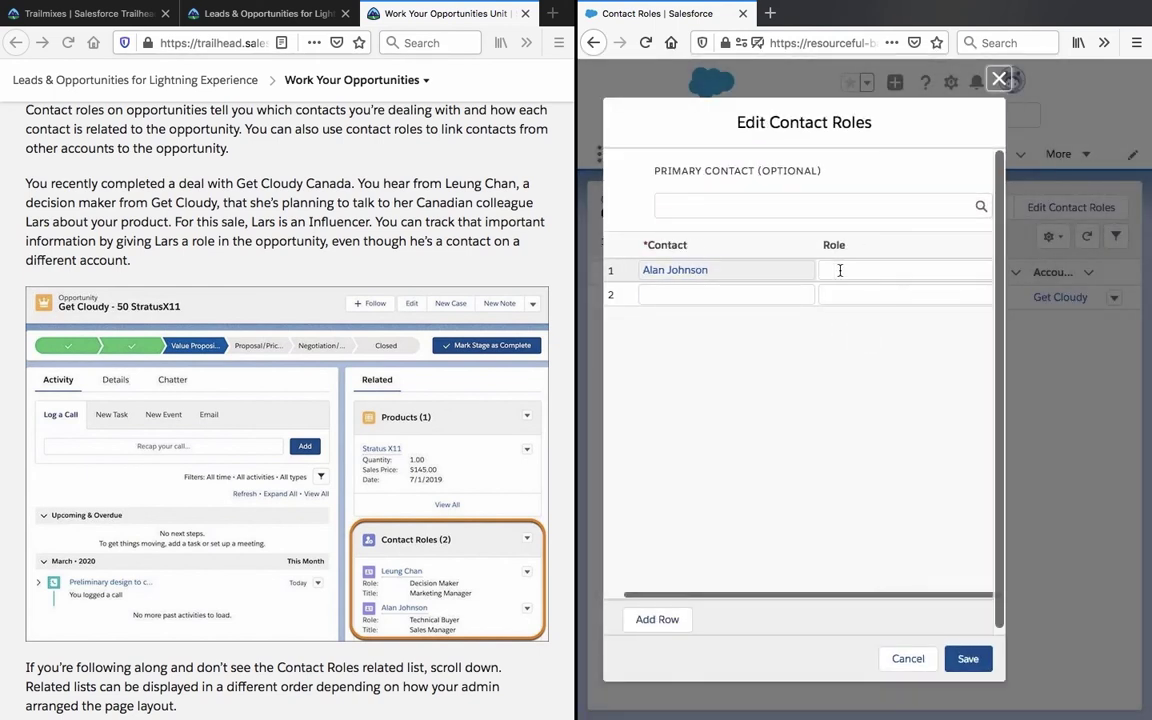
{"action": "left_click", "coordinate": [841, 272]}
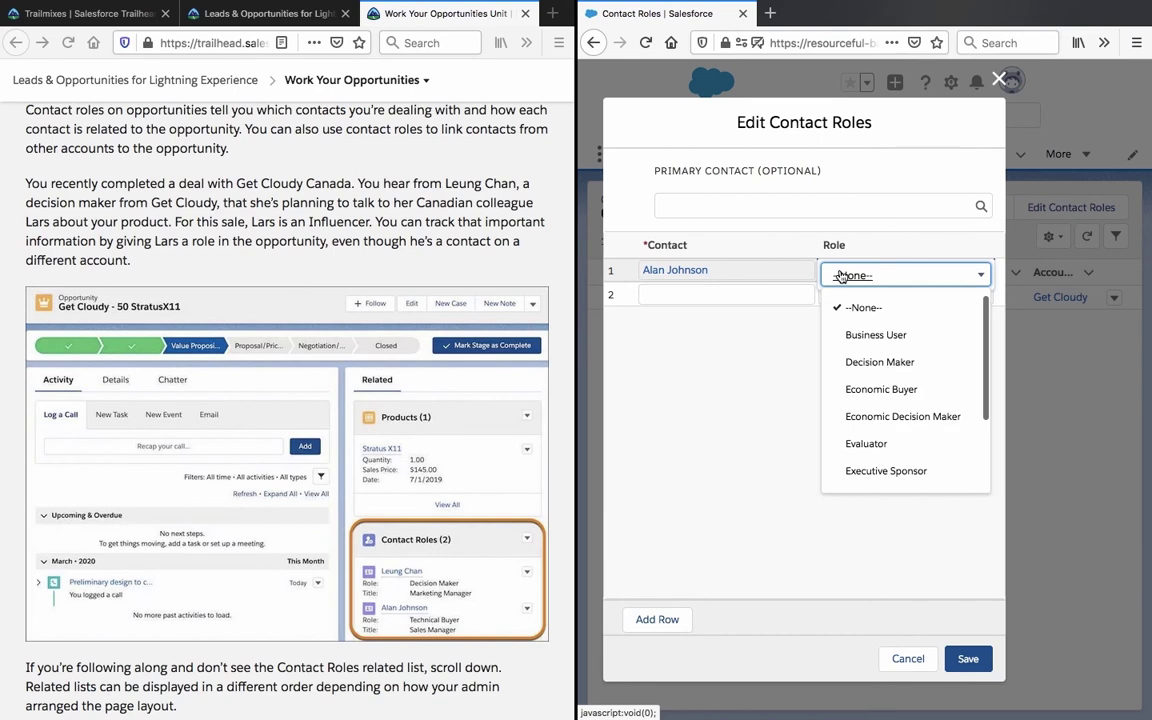
{"action": "scroll", "coordinate": [883, 389], "scroll_direction": "down", "scroll_amount": 2}
{"action": "left_click", "coordinate": [887, 442]}
{"action": "left_click", "coordinate": [972, 659]}
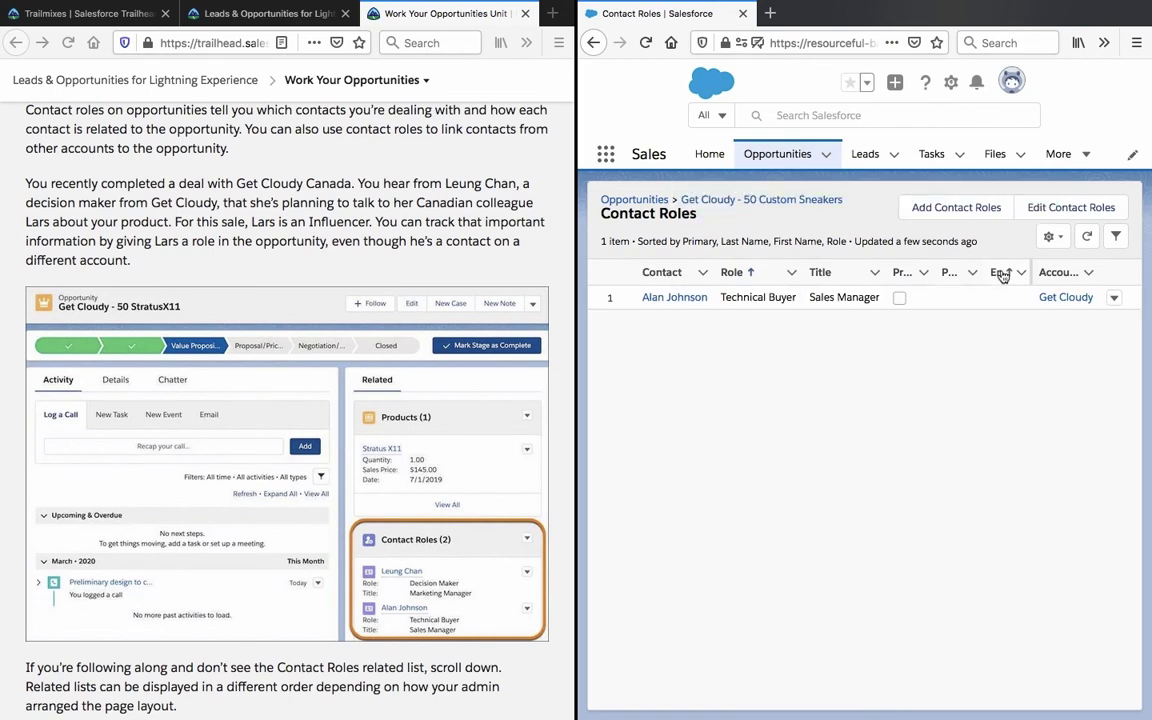
Search the contacts available for contact roles for the guide's decision maker, and close the search without adding anyone
{"action": "left_click", "coordinate": [979, 210]}
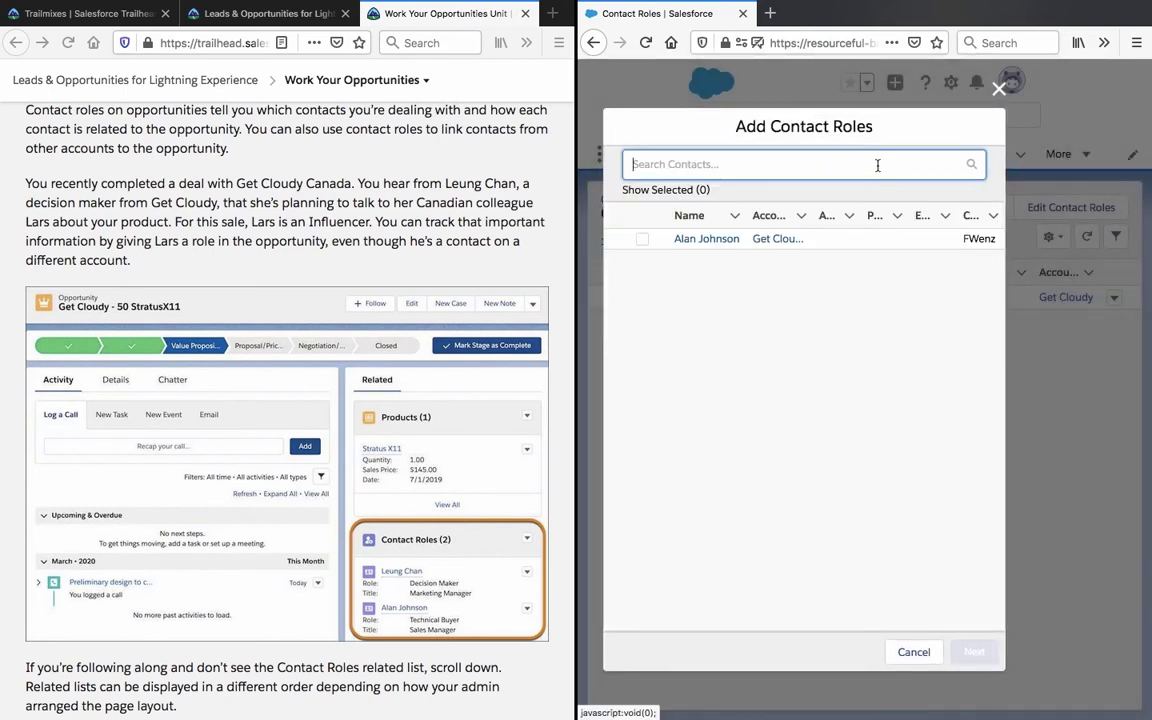
{"action": "type", "text": "leung"}
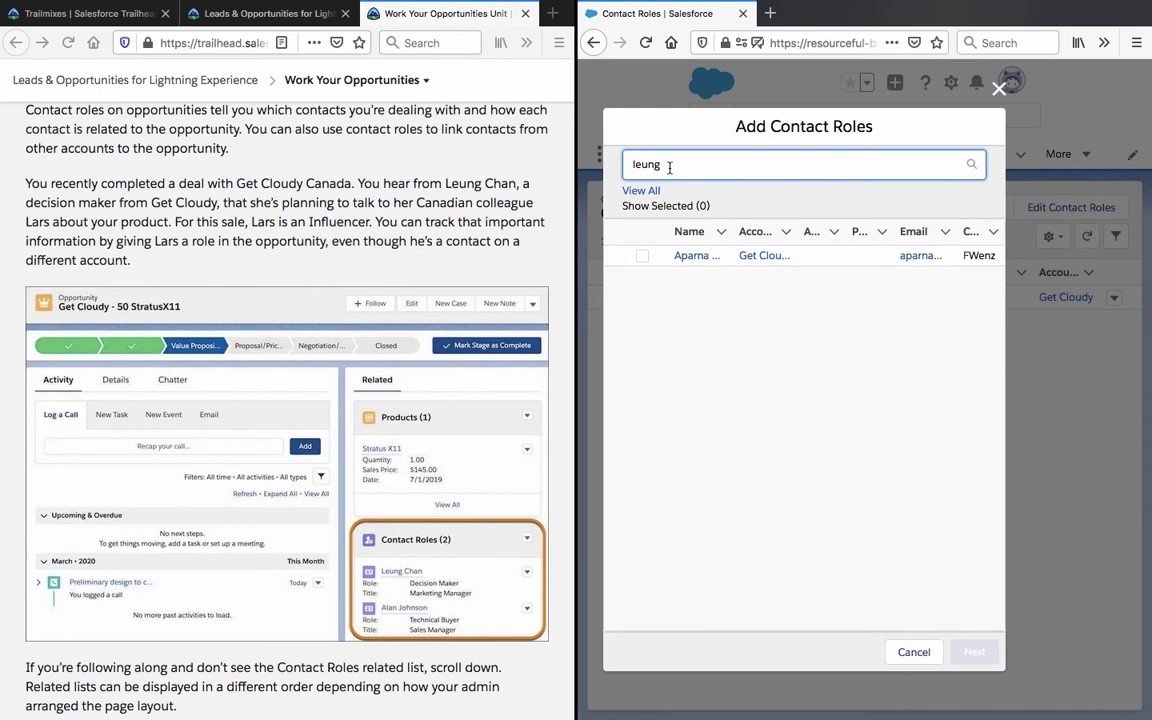
{"action": "key", "text": "BackSpace"}
{"action": "key", "text": "BackSpace"}
{"action": "key", "text": "BackSpace"}
{"action": "key", "text": "BackSpace"}
{"action": "key", "text": "BackSpace"}
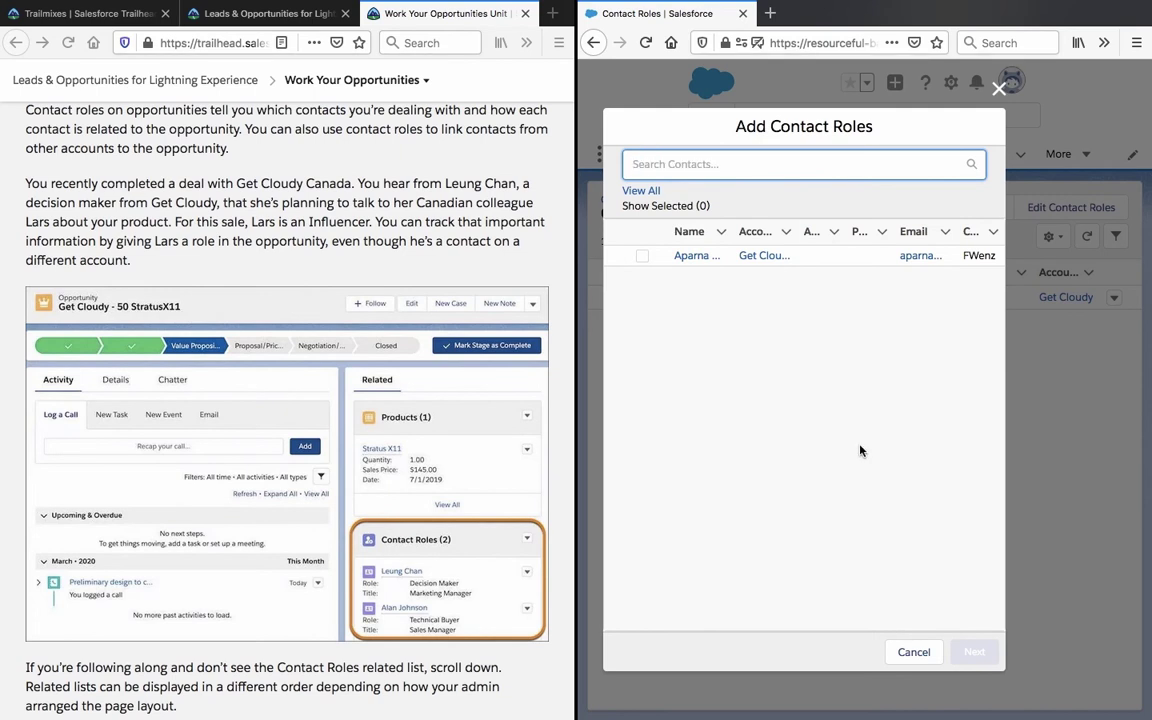
{"action": "left_click", "coordinate": [912, 652]}
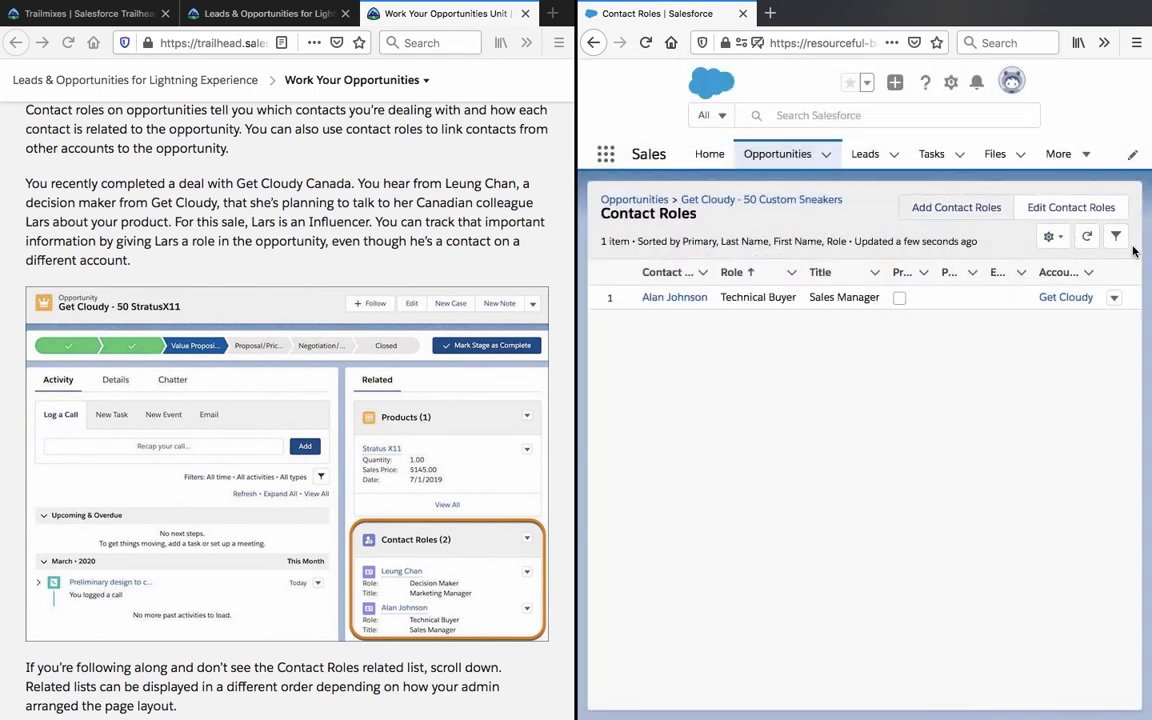
Search for the decision maker in a second contact row of the contact roles, and start a new contact from that row
{"action": "left_click", "coordinate": [1054, 215]}
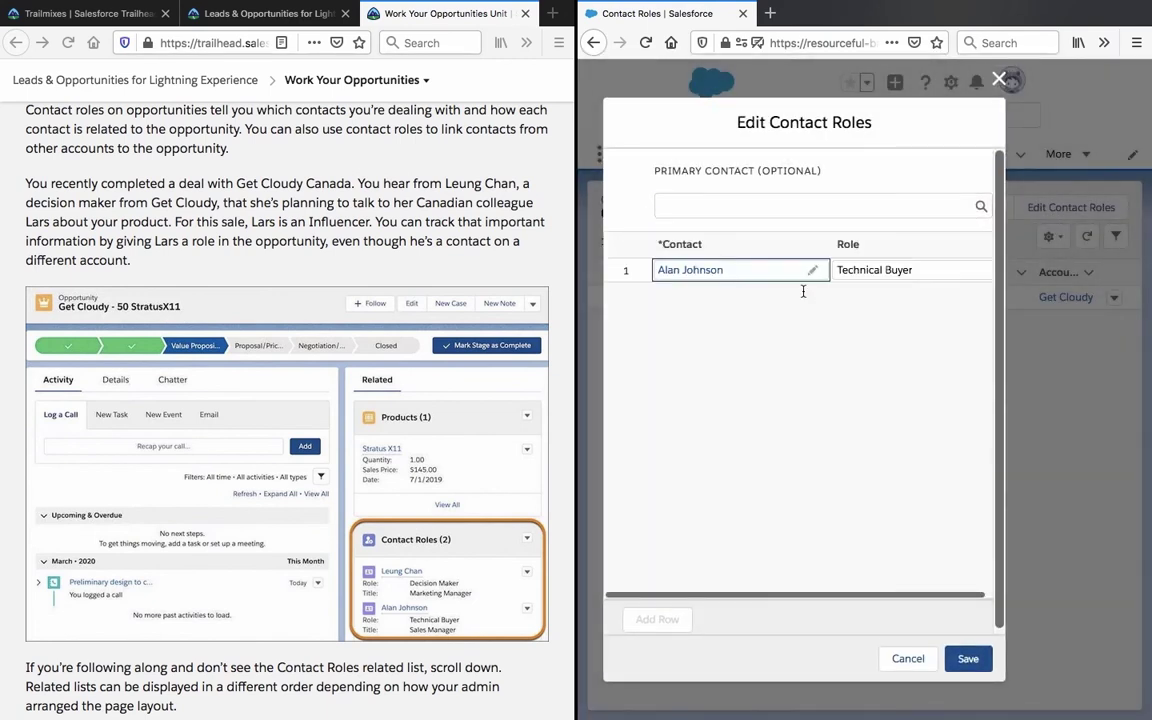
{"action": "left_click", "coordinate": [741, 296]}
{"action": "left_click", "coordinate": [741, 300]}
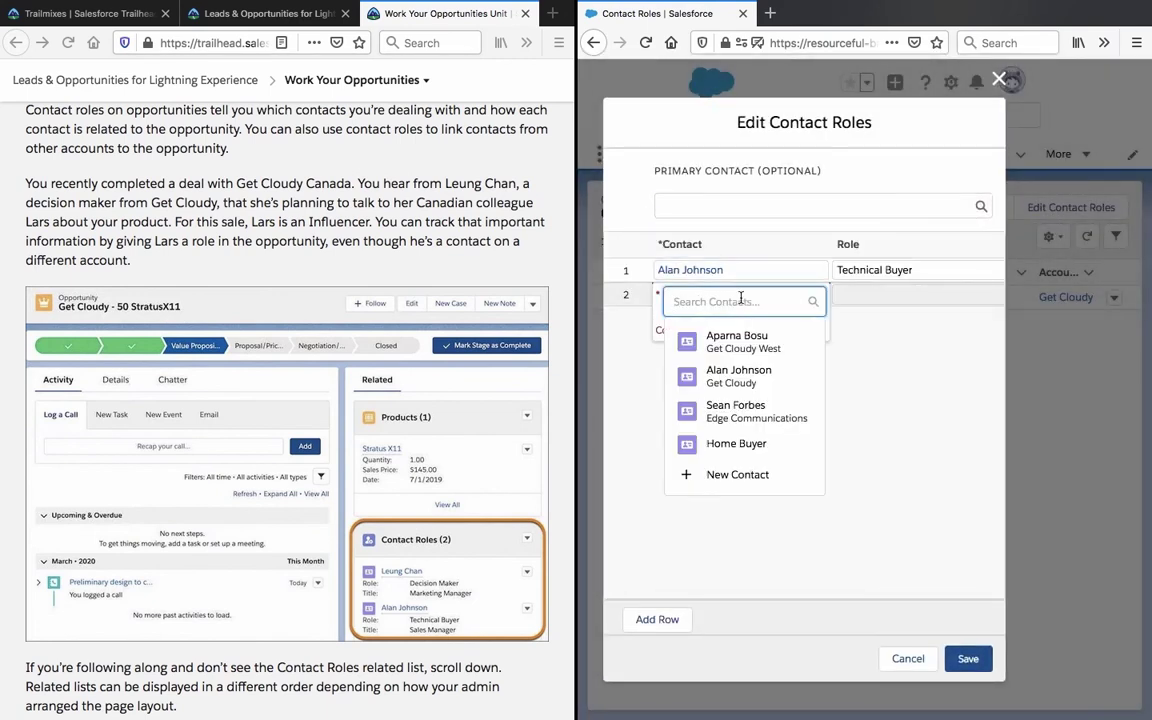
{"action": "type", "text": "le"}
{"action": "key", "text": "BackSpace"}
{"action": "key", "text": "BackSpace"}
{"action": "key", "text": "BackSpace"}
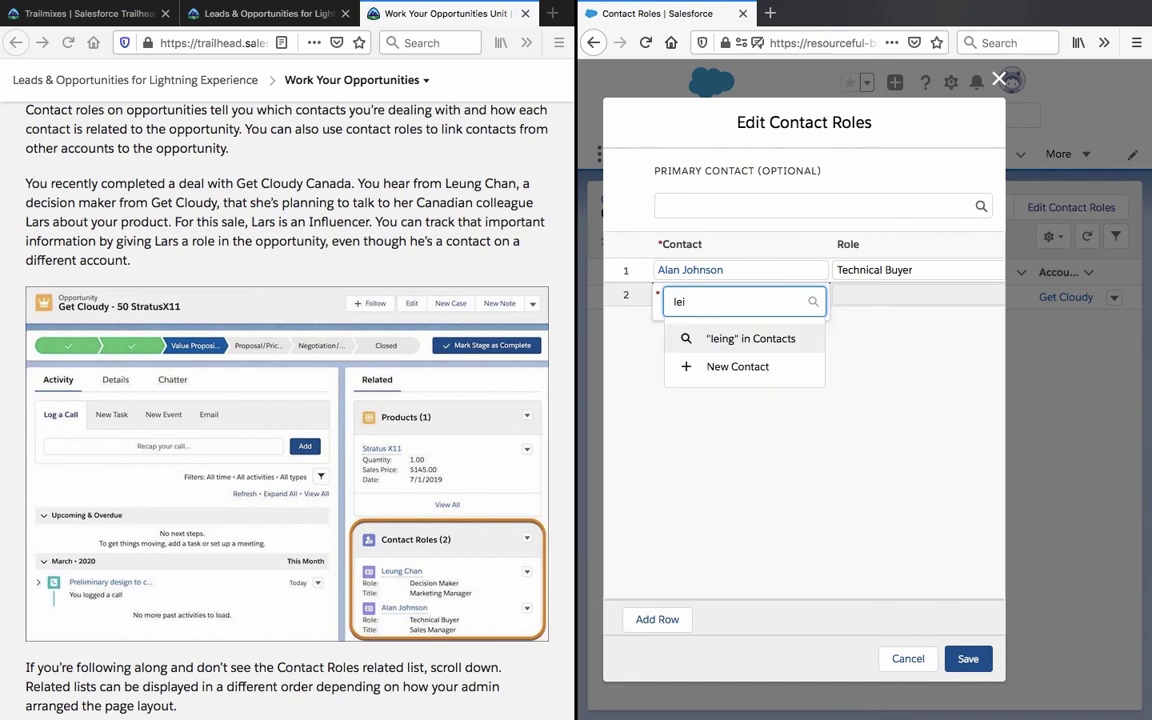
{"action": "left_click", "coordinate": [738, 367]}
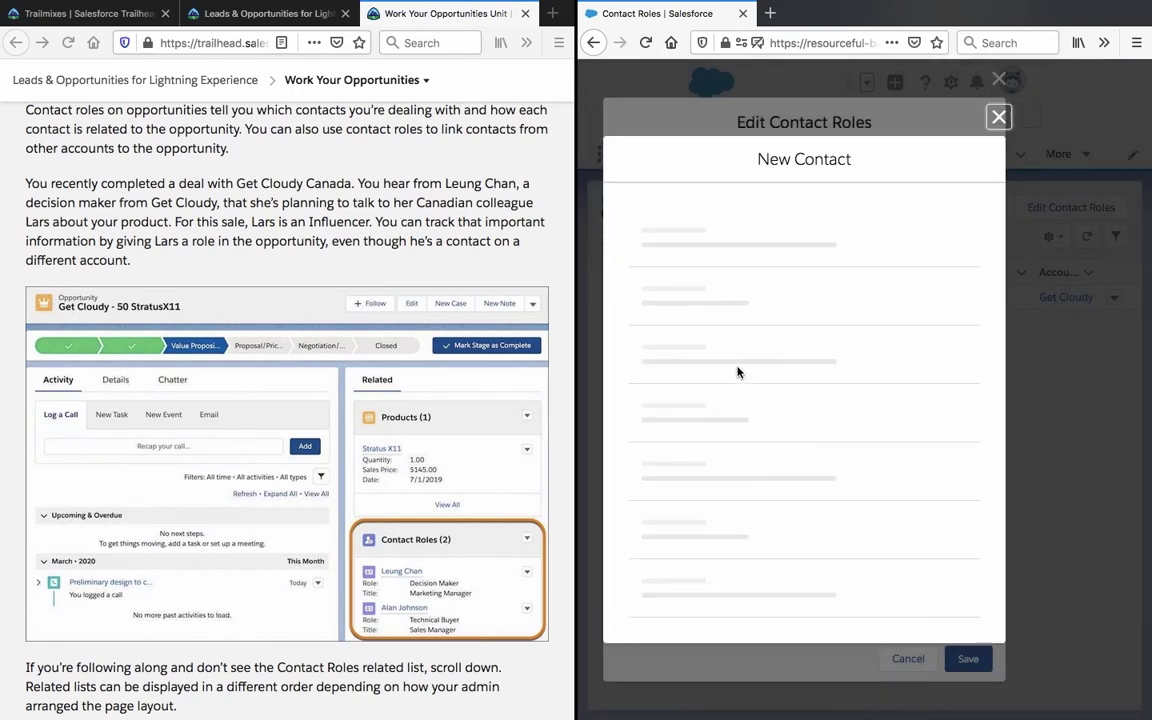
Enter the decision maker's first and last name on the new contact and set the title to Marketing Manager
{"action": "left_click", "coordinate": [707, 351]}
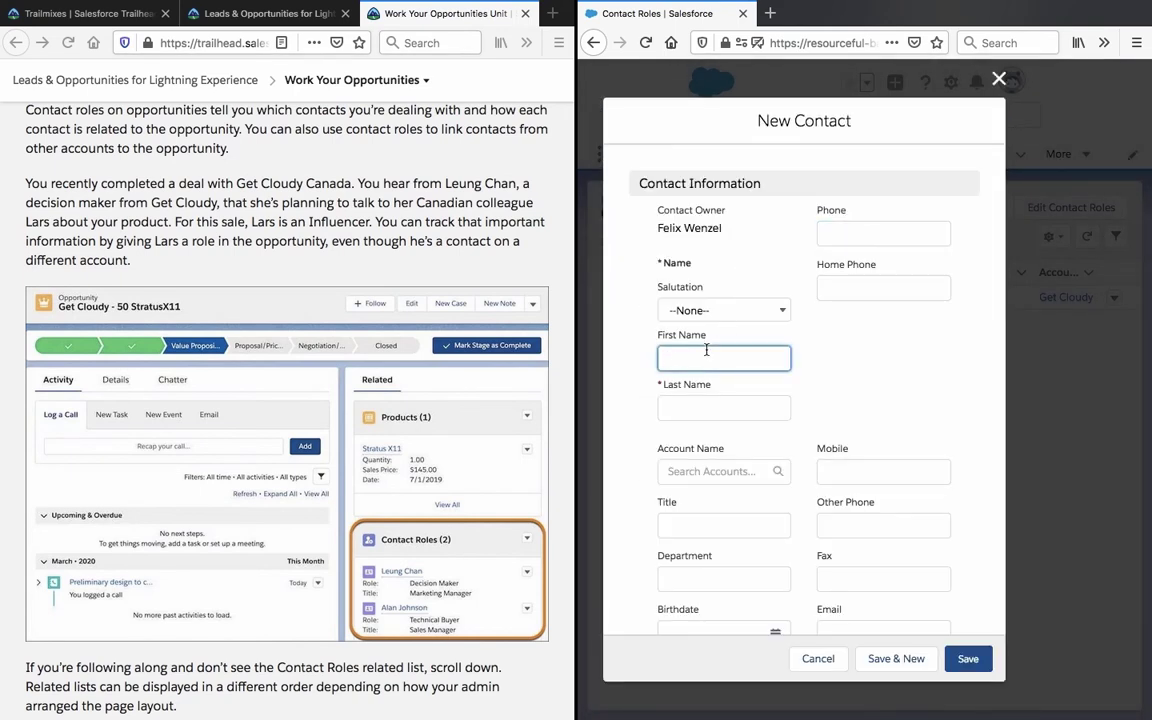
{"action": "type", "text": "Leung"}
{"action": "left_click", "coordinate": [723, 407]}
{"action": "type", "text": "Chan"}
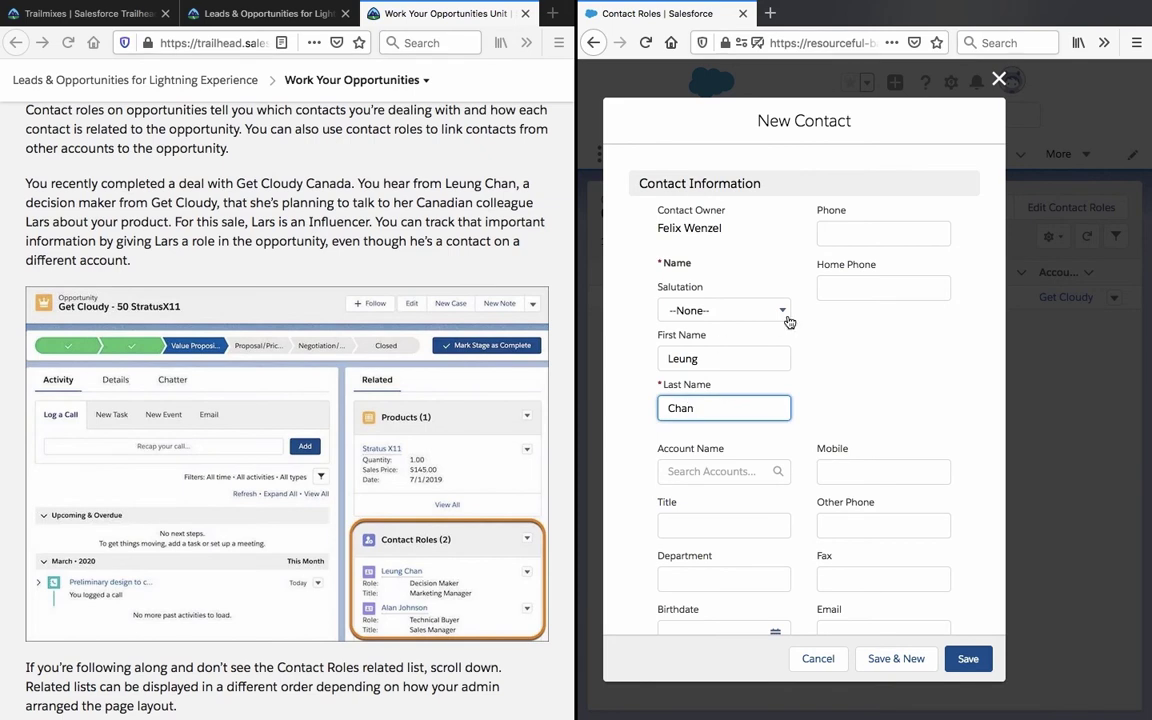
{"action": "left_click", "coordinate": [812, 309]}
{"action": "scroll", "coordinate": [812, 309], "scroll_direction": "down", "scroll_amount": 3}
{"action": "scroll", "coordinate": [813, 309], "scroll_direction": "down", "scroll_amount": 3}
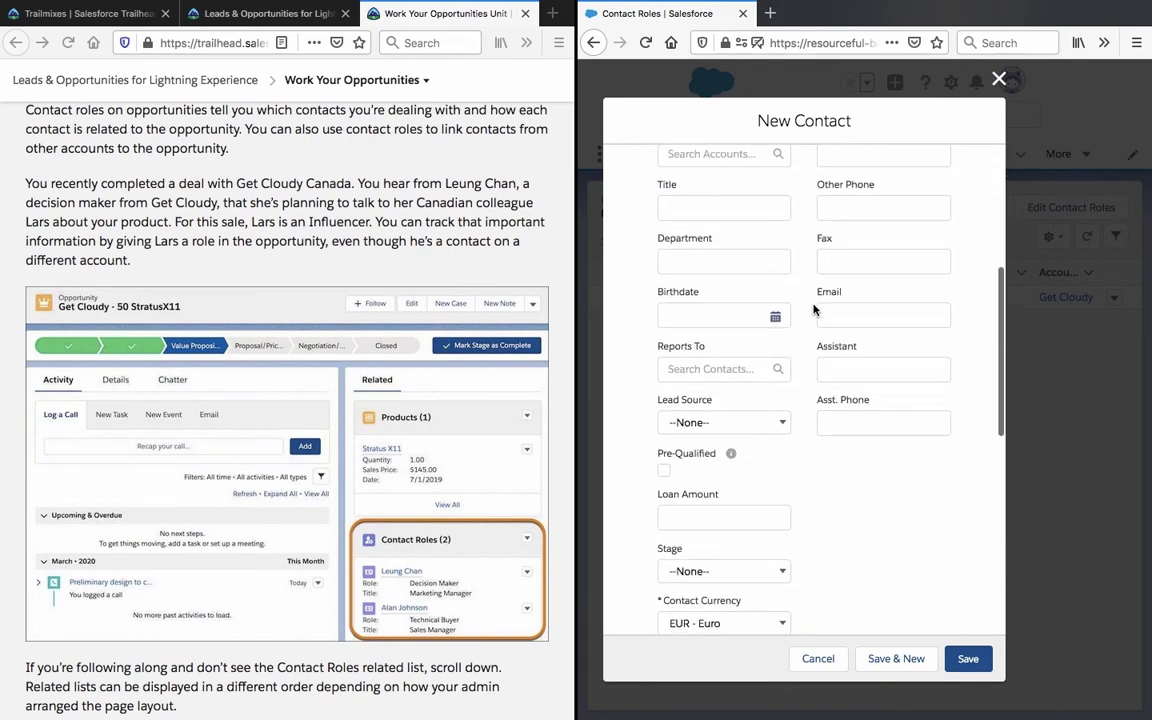
{"action": "left_click", "coordinate": [719, 202]}
{"action": "type", "text": "Marketing Manager"}
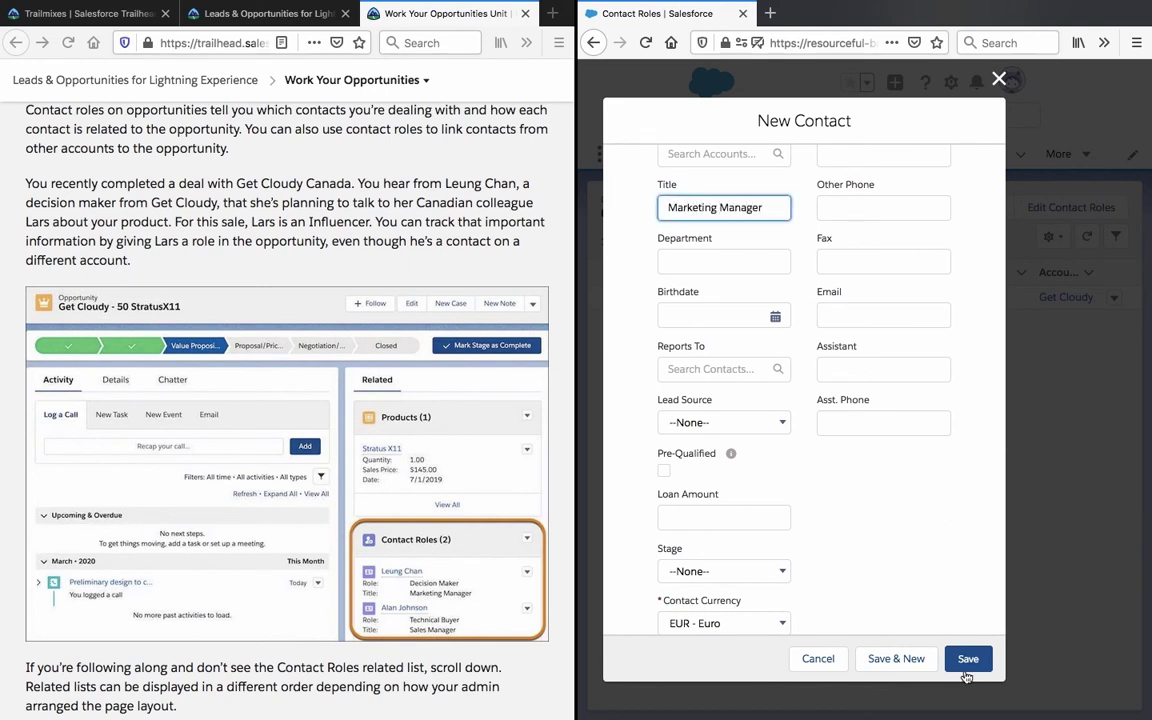
Change the contact currency, try to save the new contact, and review the form's fields including the mailing address
{"action": "left_click", "coordinate": [780, 622]}
{"action": "left_click", "coordinate": [761, 589]}
{"action": "left_click", "coordinate": [955, 671]}
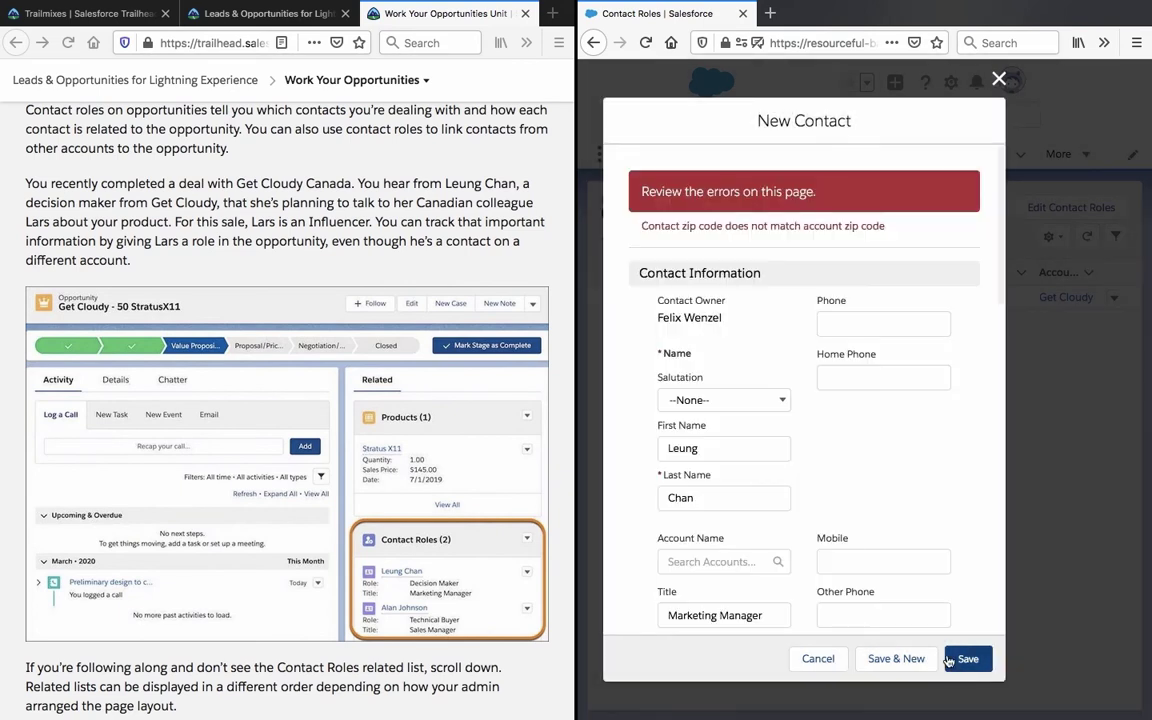
{"action": "scroll", "coordinate": [895, 485], "scroll_direction": "down", "scroll_amount": 5}
{"action": "scroll", "coordinate": [895, 487], "scroll_direction": "down", "scroll_amount": 3}
{"action": "scroll", "coordinate": [895, 485], "scroll_direction": "up", "scroll_amount": 2}
{"action": "scroll", "coordinate": [895, 487], "scroll_direction": "down", "scroll_amount": 5}
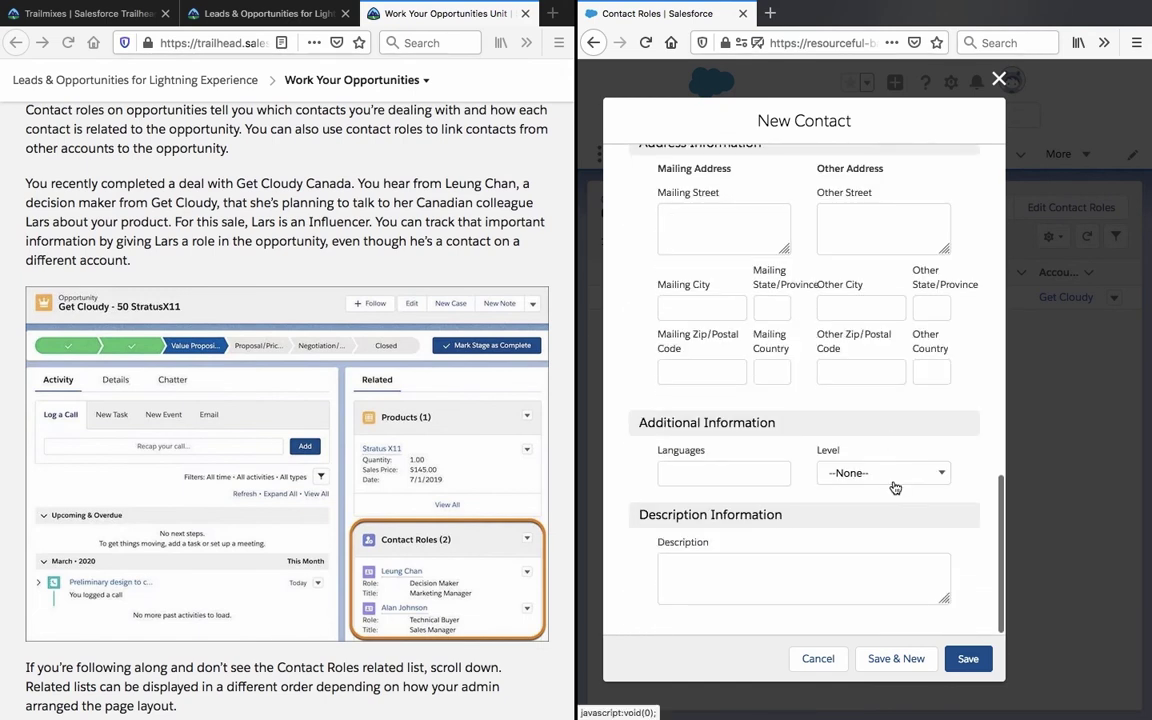
{"action": "scroll", "coordinate": [895, 487], "scroll_direction": "up", "scroll_amount": 10}
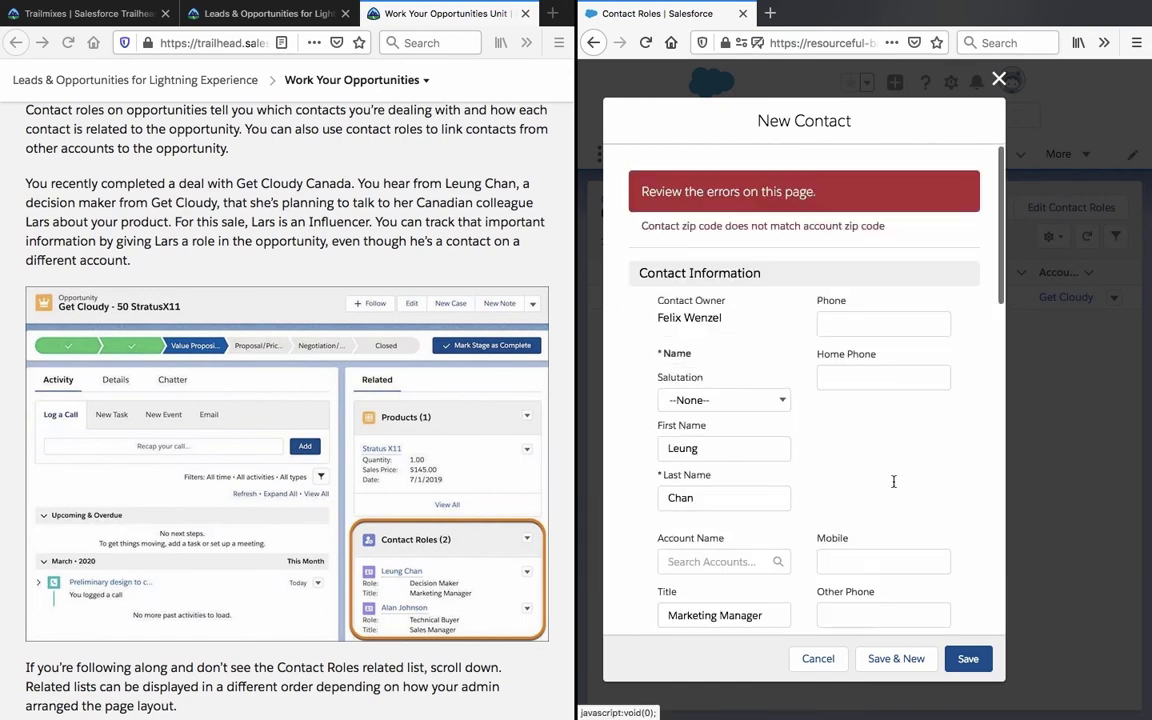
Open Salesforce Setup in a separate browser tab and go to the Object Manager
{"action": "left_click", "coordinate": [770, 13]}
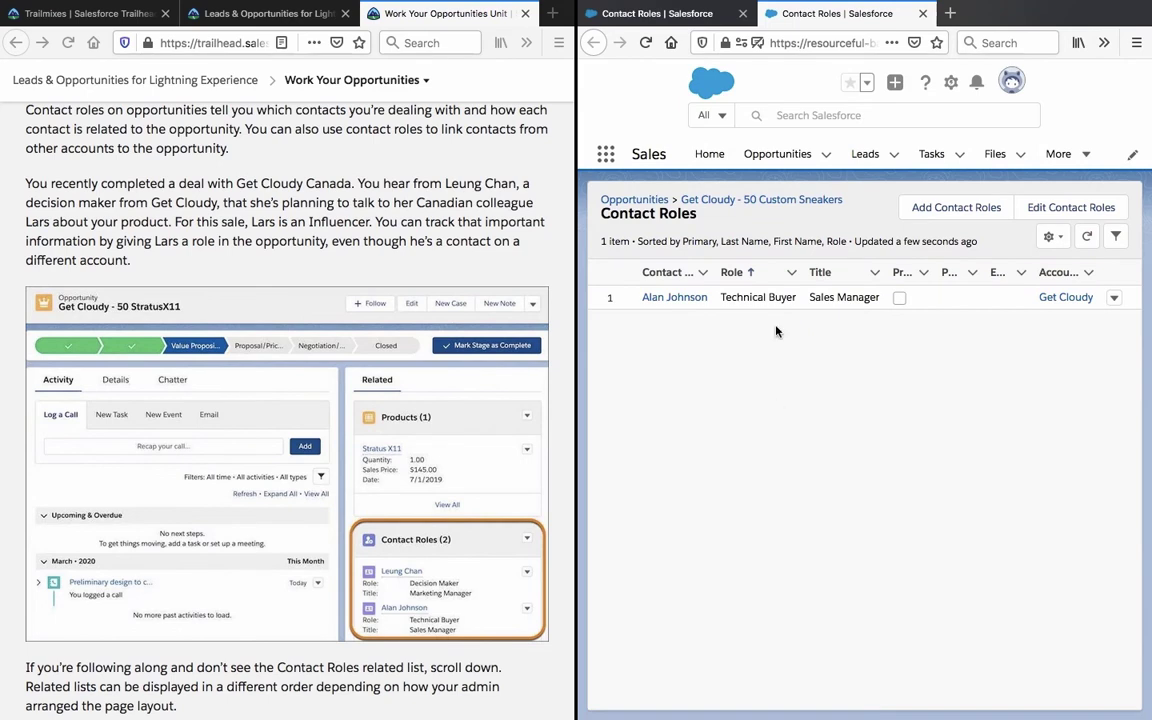
{"action": "left_click", "coordinate": [950, 88]}
{"action": "left_click", "coordinate": [892, 157]}
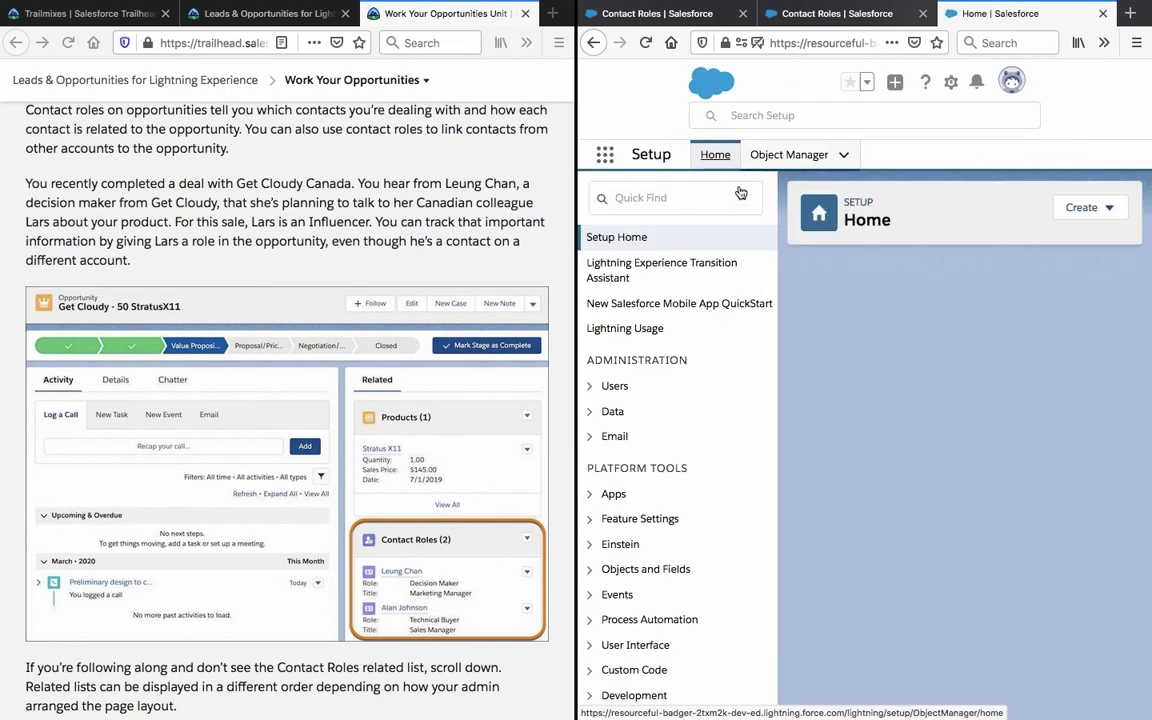
{"action": "left_click", "coordinate": [785, 158]}
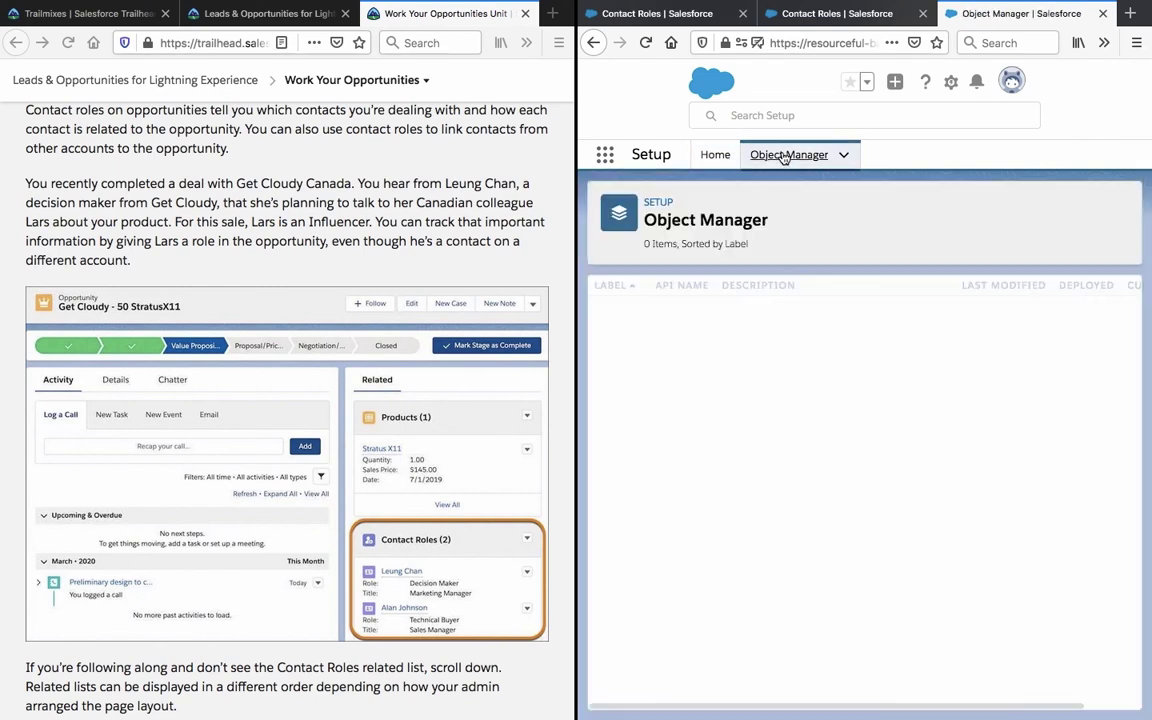
Open the Account object and check its validation rules for one about the contact zip code
{"action": "left_click", "coordinate": [613, 310]}
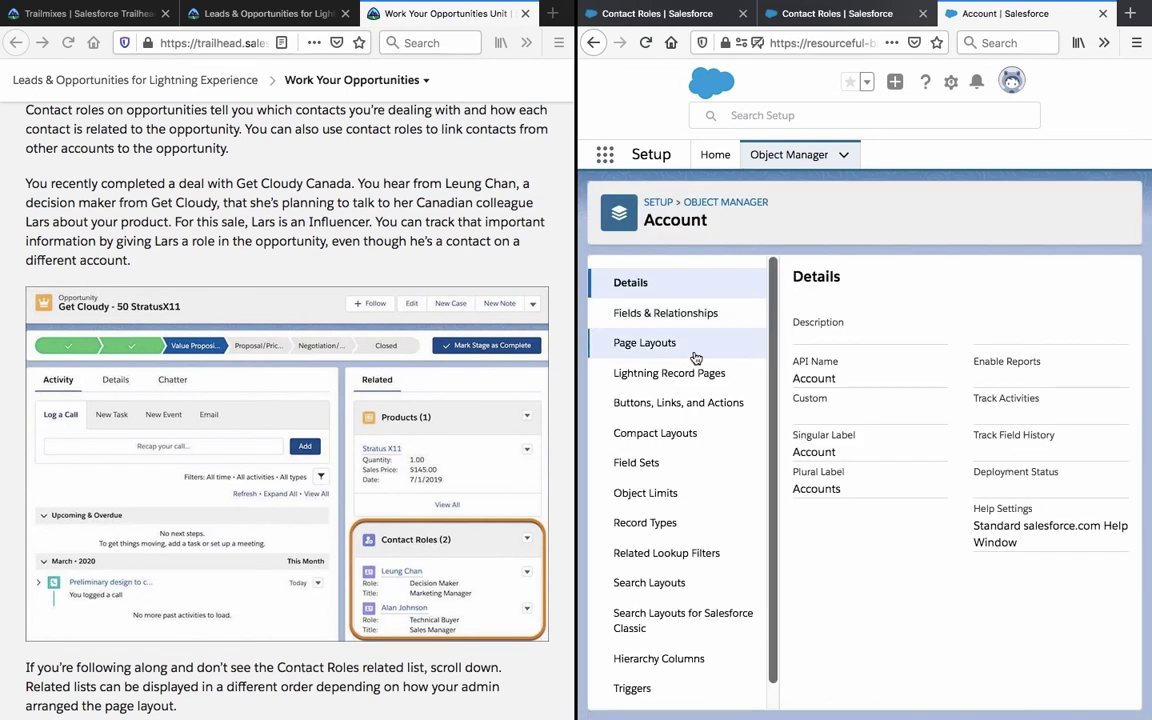
{"action": "scroll", "coordinate": [609, 656], "scroll_direction": "down", "scroll_amount": 1}
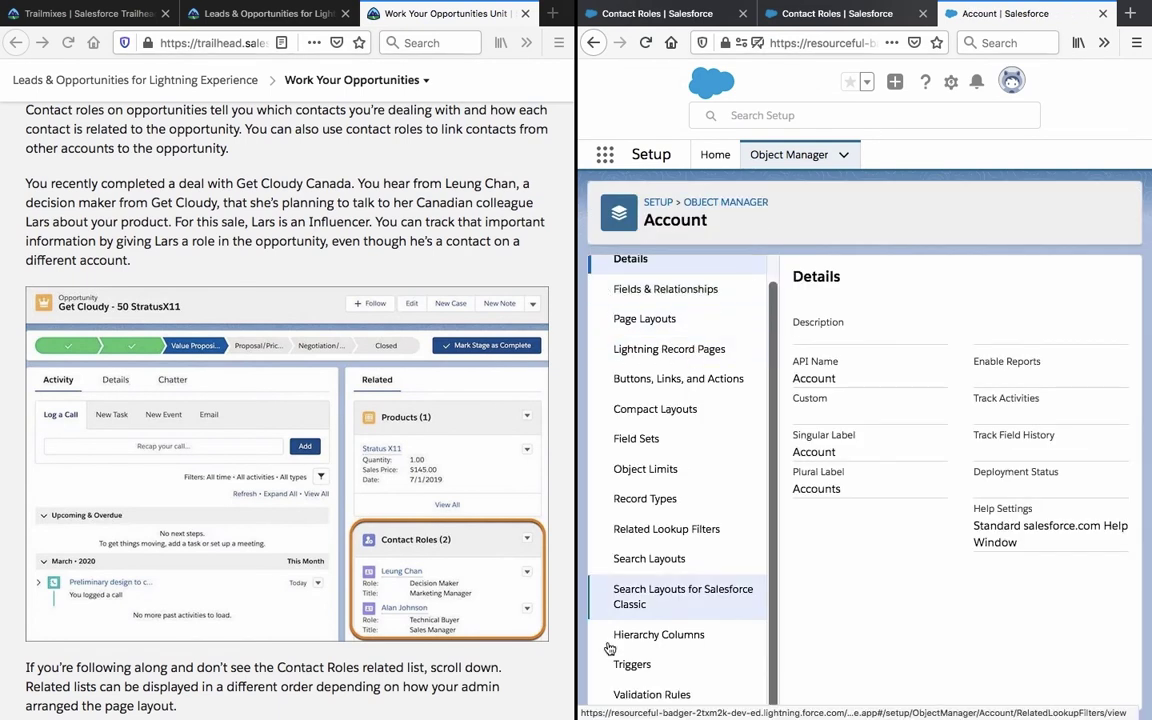
{"action": "left_click", "coordinate": [622, 698]}
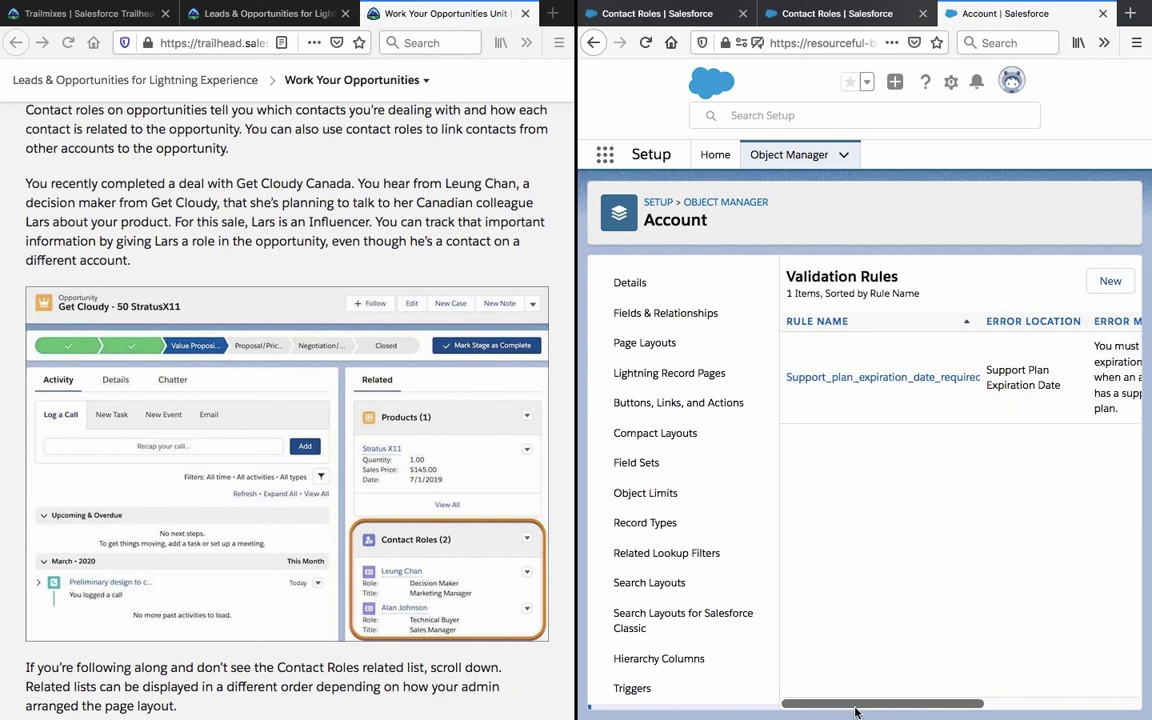
{"action": "left_click_drag", "start_coordinate": [858, 708], "coordinate": [836, 716]}
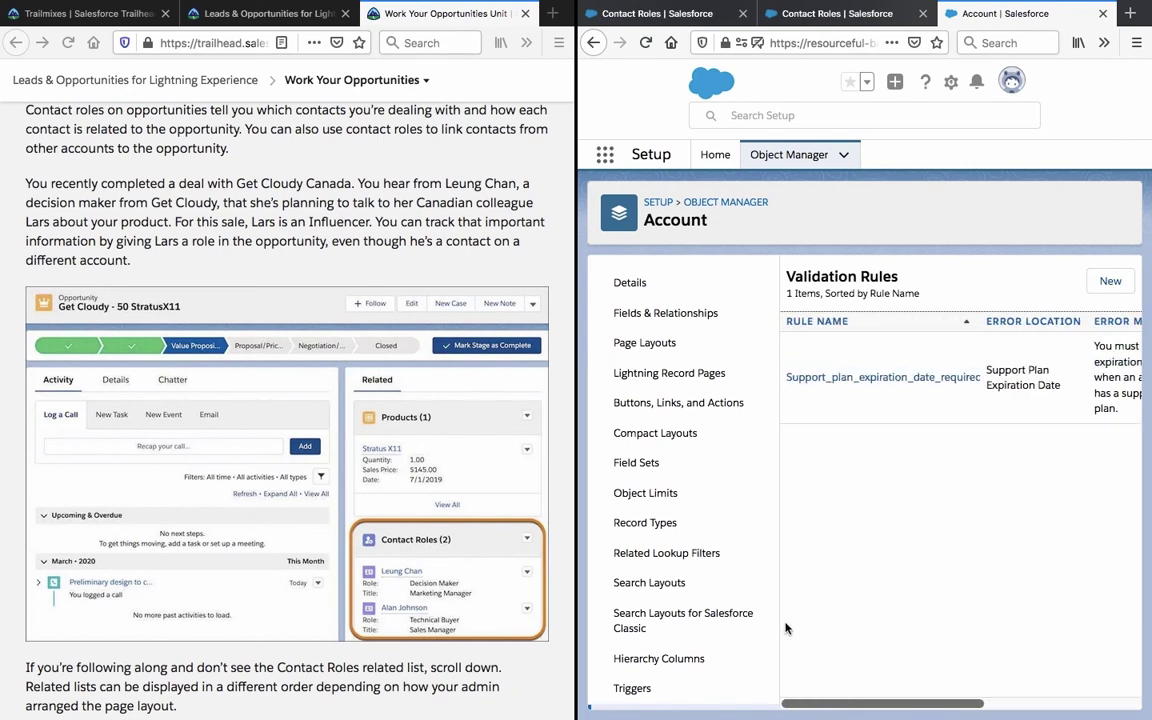
{"action": "scroll", "coordinate": [705, 535], "scroll_direction": "down", "scroll_amount": 1}
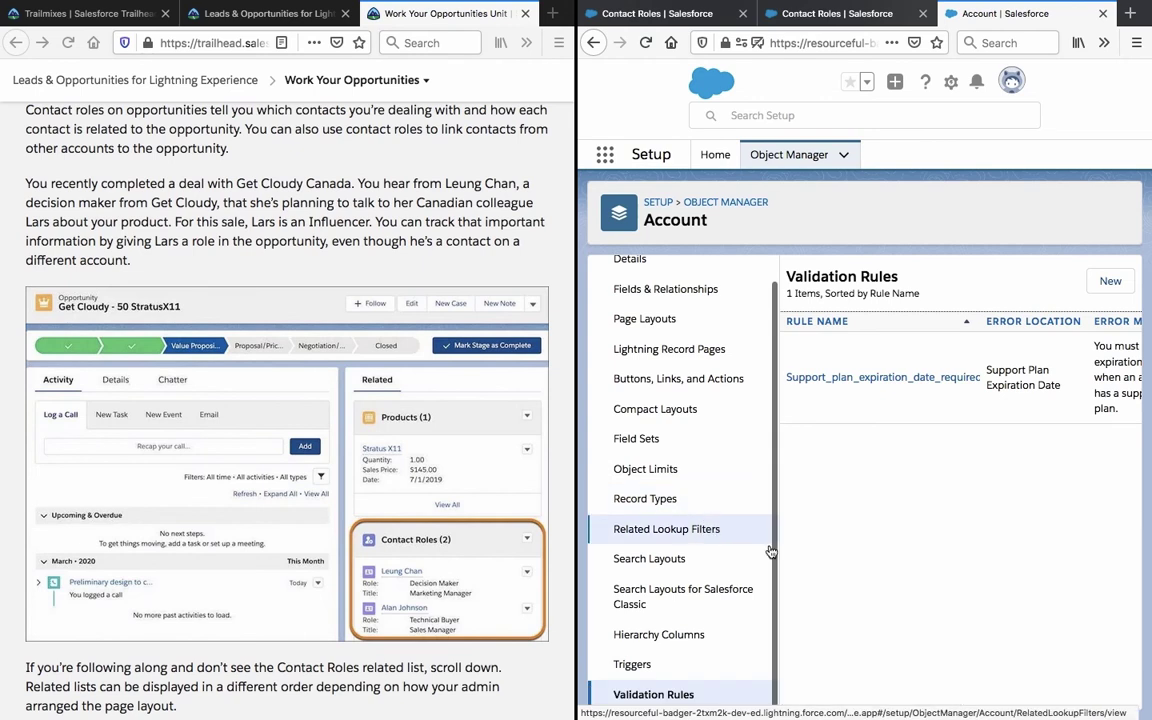
{"action": "scroll", "coordinate": [683, 525], "scroll_direction": "up", "scroll_amount": 1}
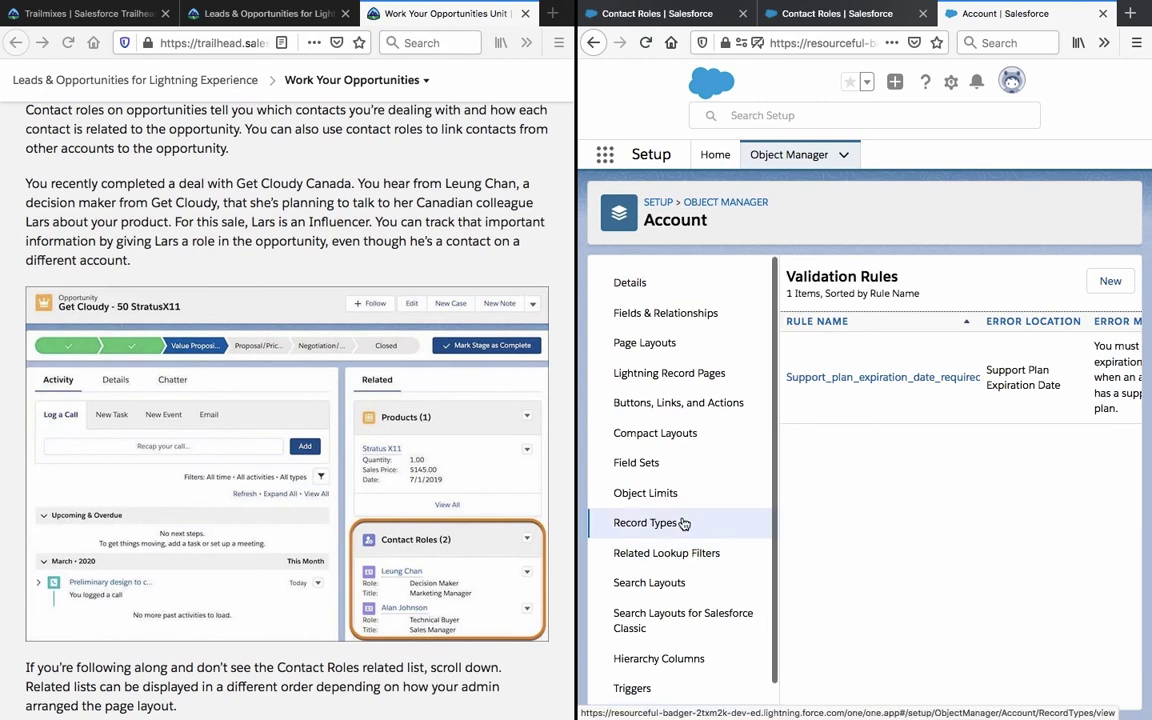
Return to the Object Manager and check the Opportunity object's validation rules
{"action": "left_click", "coordinate": [732, 204]}
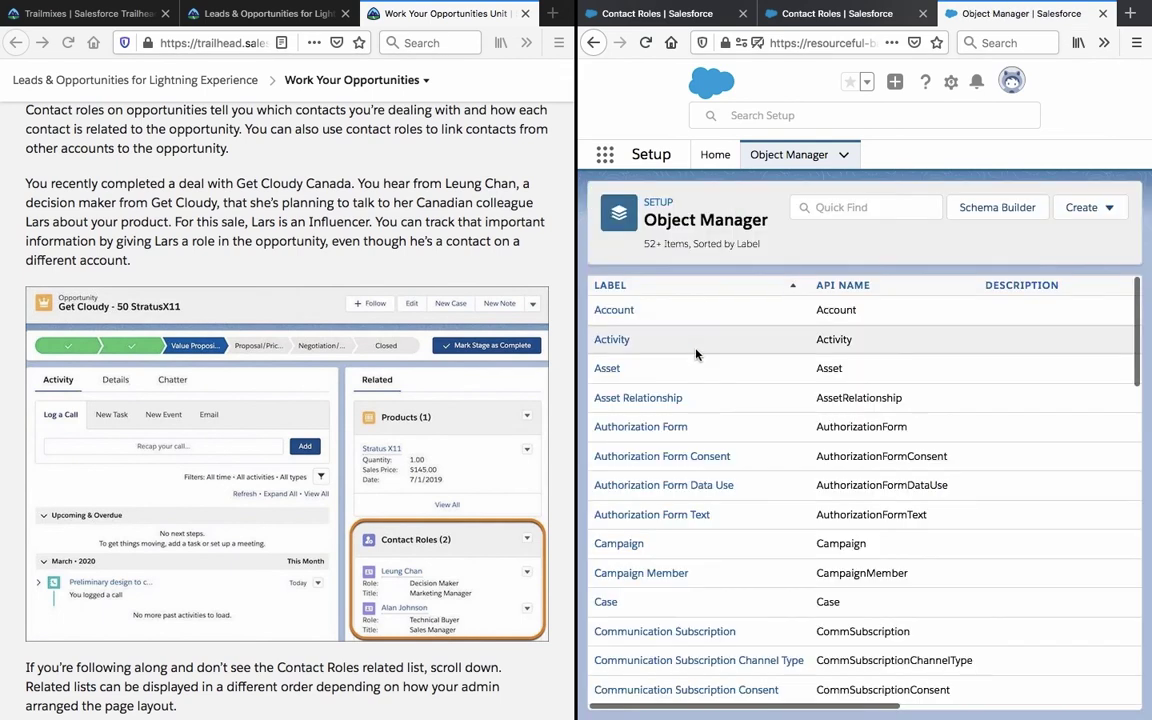
{"action": "scroll", "coordinate": [697, 354], "scroll_direction": "down", "scroll_amount": 10}
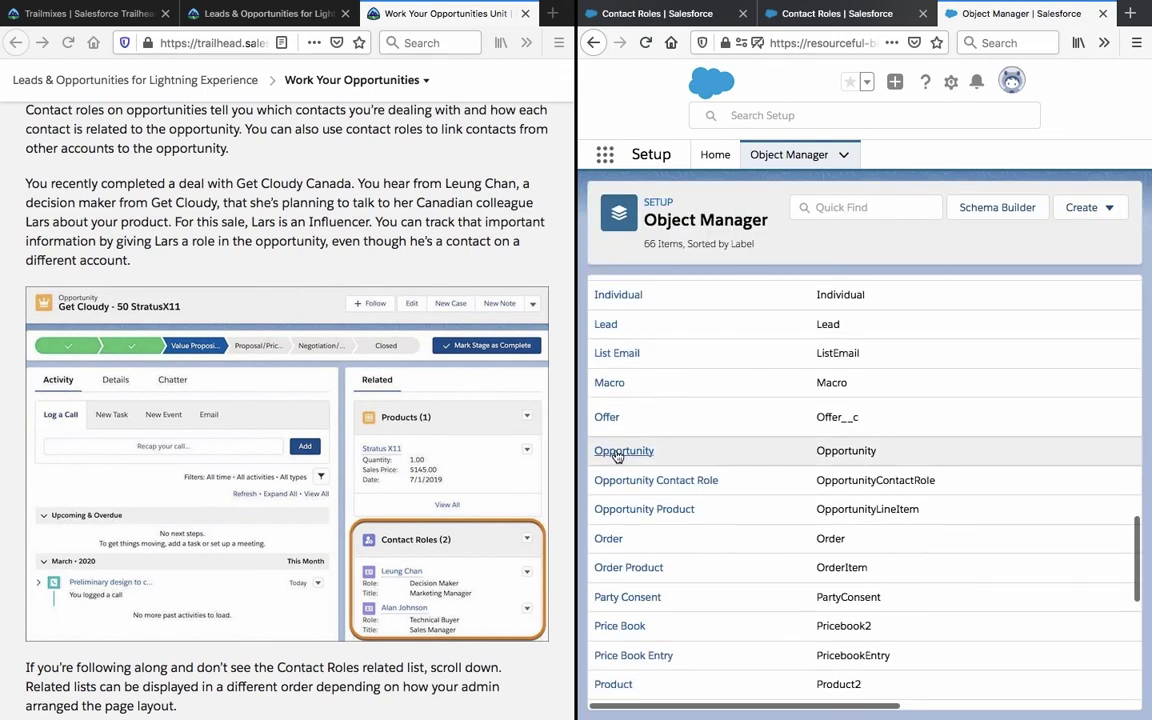
{"action": "left_click", "coordinate": [620, 451]}
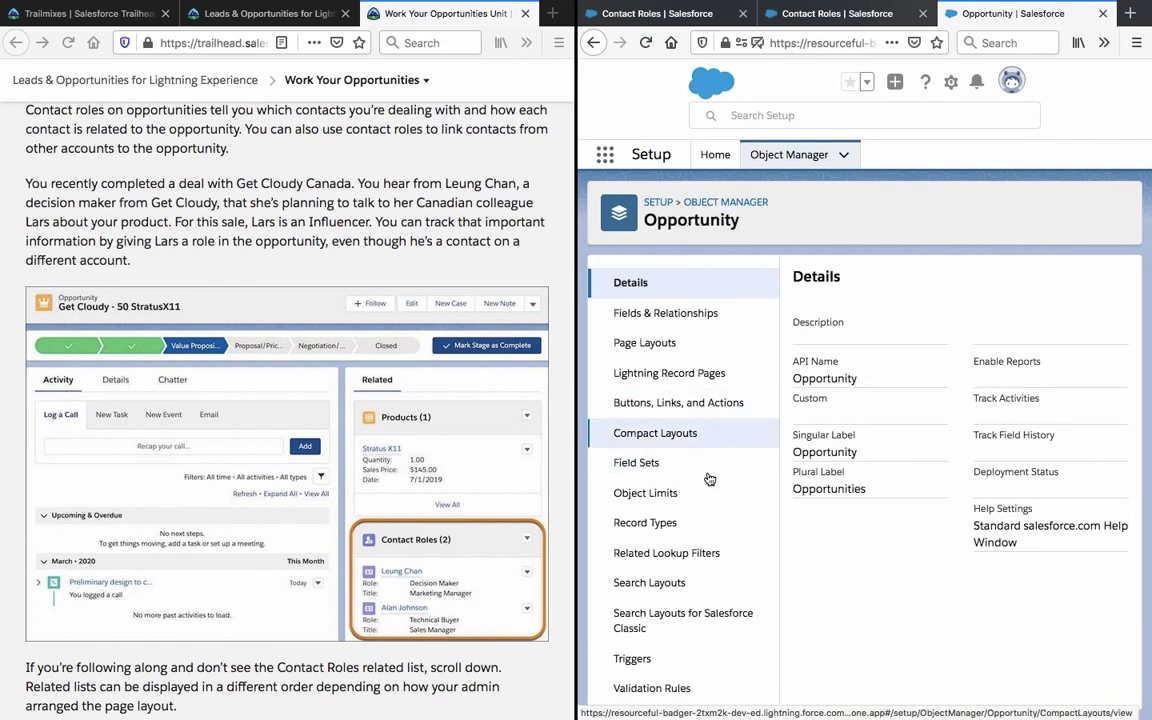
{"action": "left_click", "coordinate": [653, 690]}
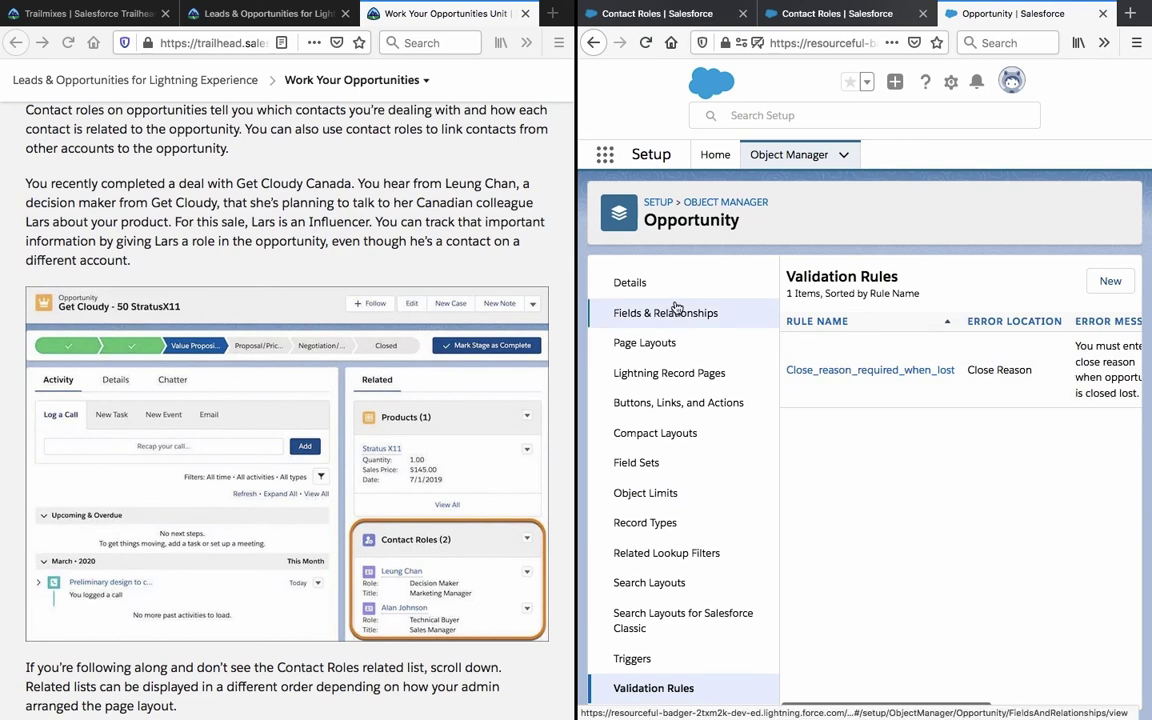
Return to the Object Manager and open the Contact object's validation rules
{"action": "left_click", "coordinate": [700, 202]}
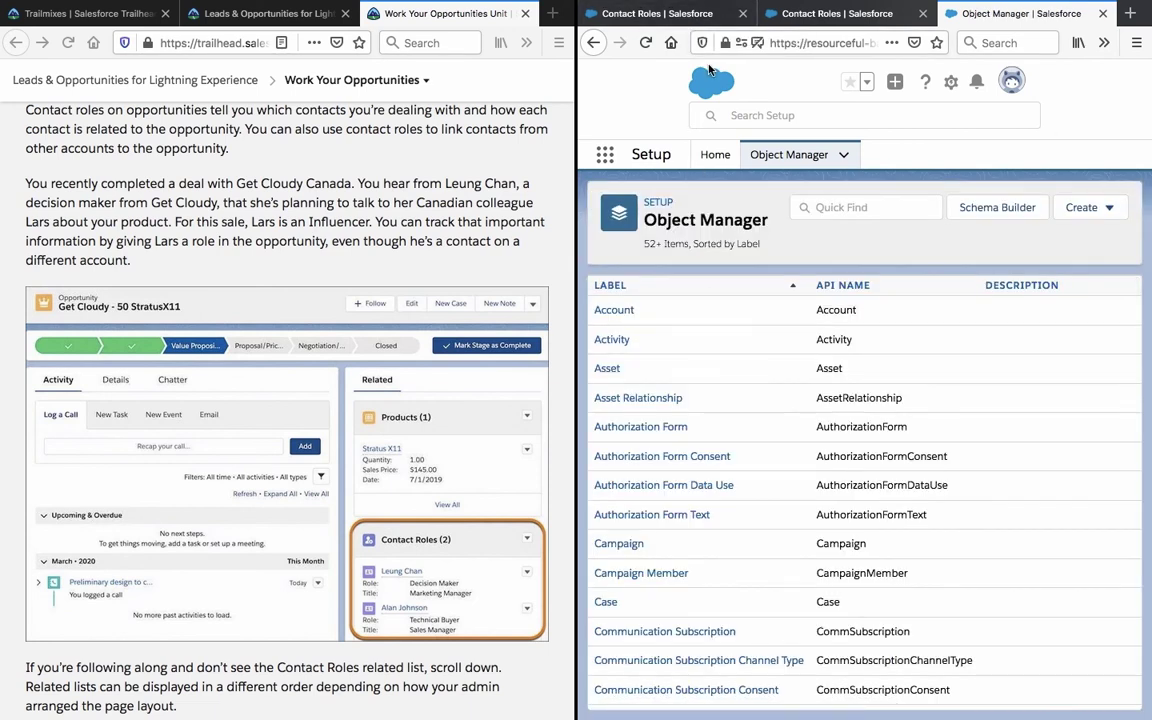
{"action": "scroll", "coordinate": [668, 405], "scroll_direction": "down", "scroll_amount": 3}
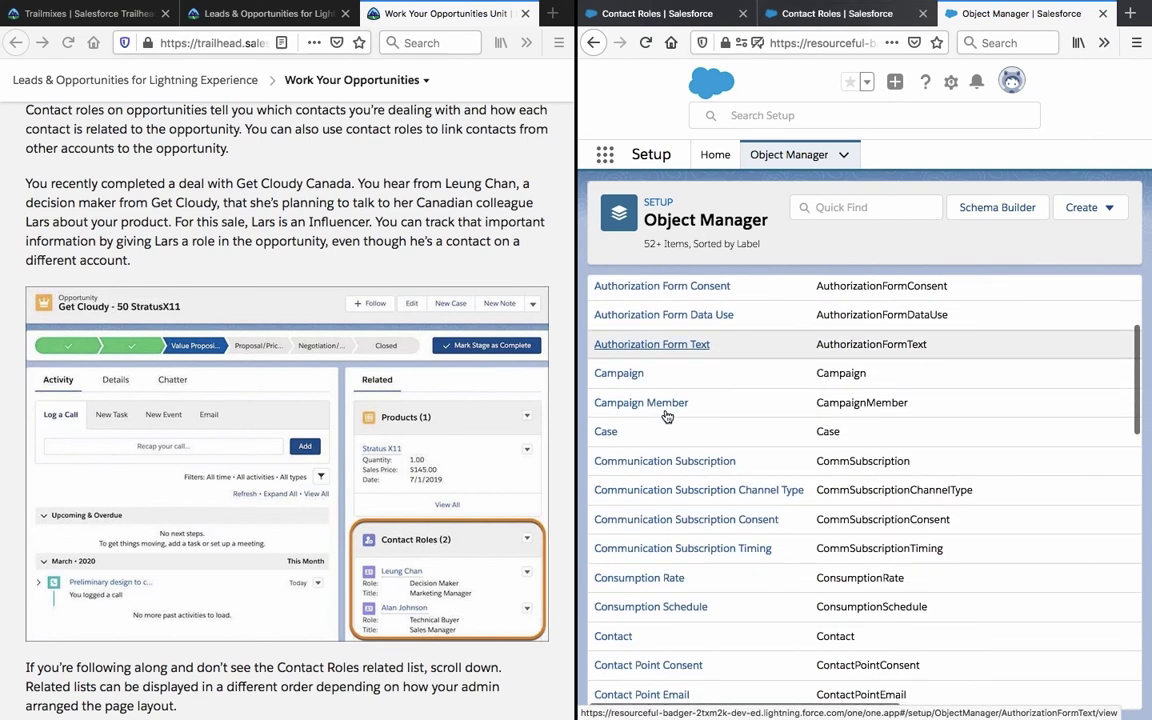
{"action": "left_click", "coordinate": [611, 637]}
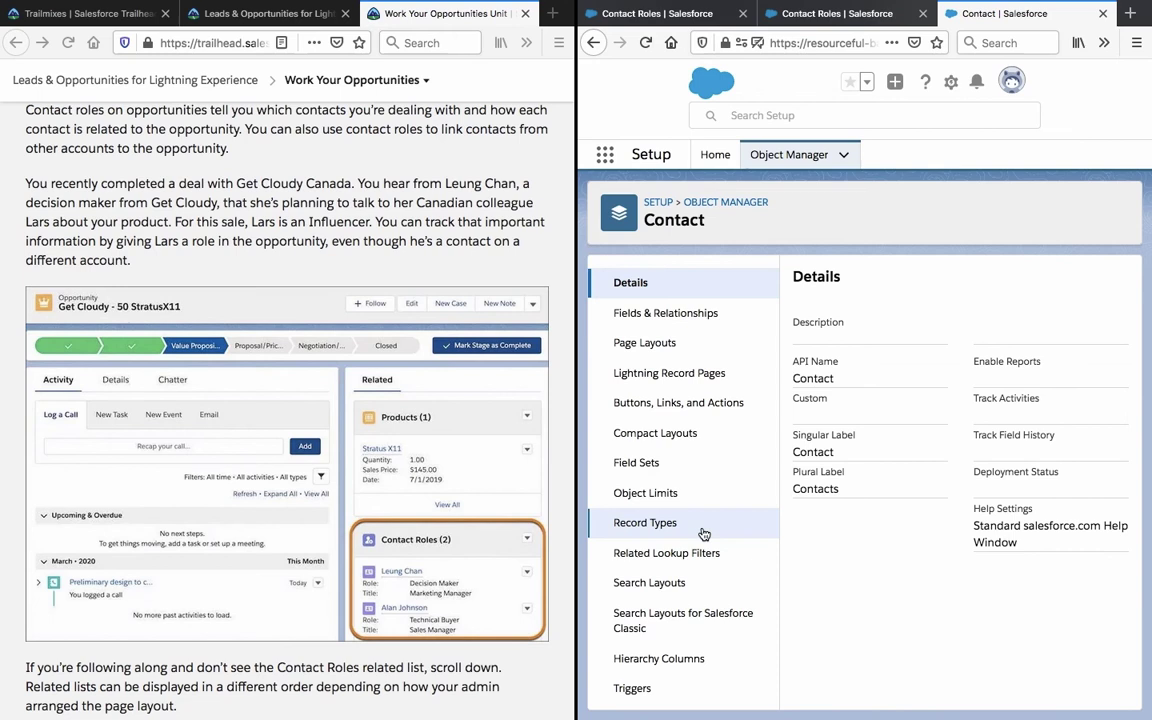
{"action": "scroll", "coordinate": [680, 620], "scroll_direction": "down", "scroll_amount": 1}
{"action": "left_click", "coordinate": [640, 689]}
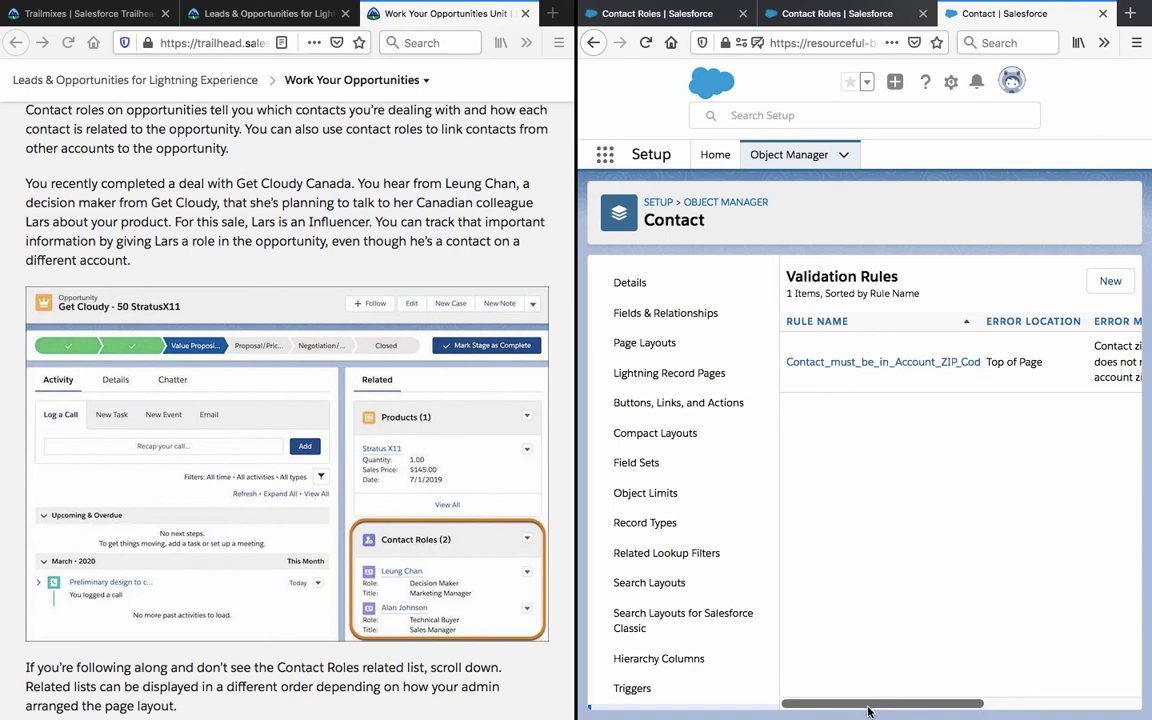
Delete the Contact validation rule that requires the contact zip code to match the account zip code
{"action": "left_click_drag", "start_coordinate": [867, 707], "coordinate": [1105, 678]}
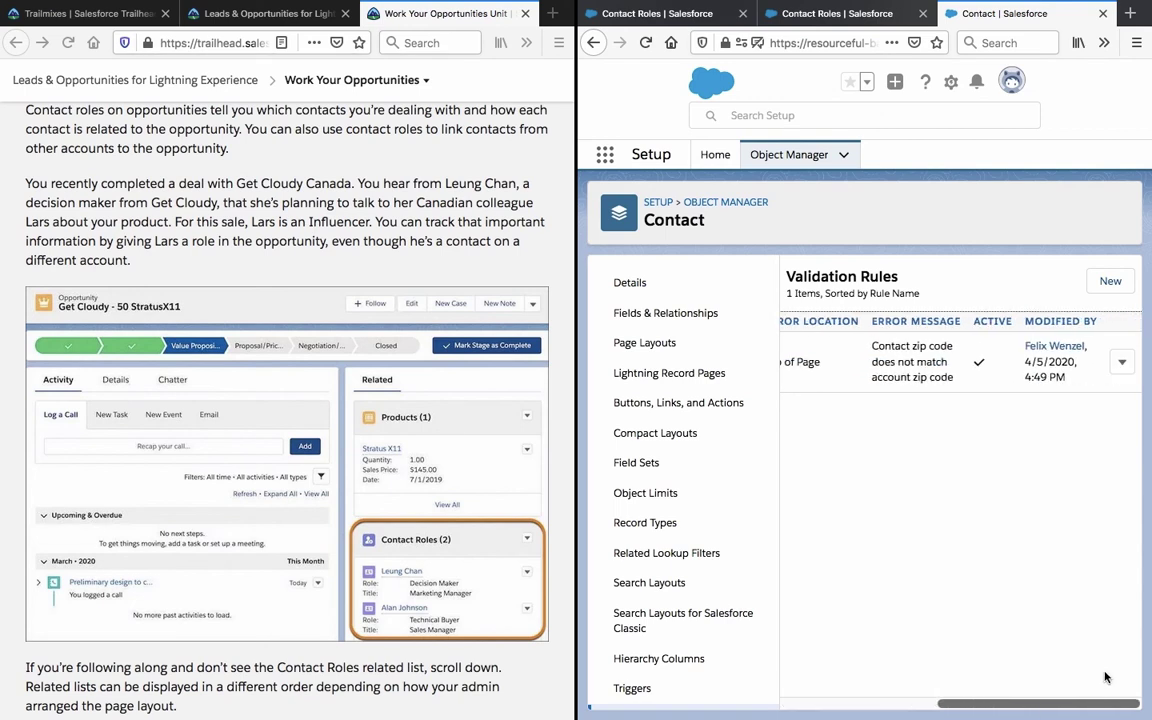
{"action": "left_click", "coordinate": [1119, 362]}
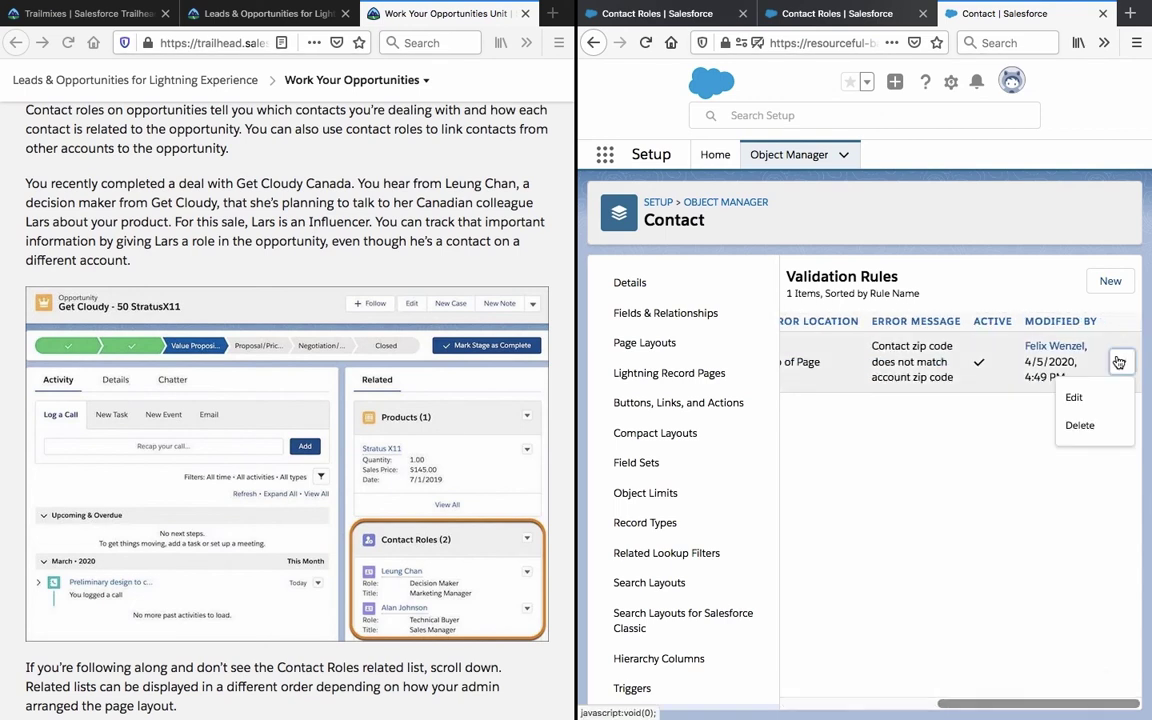
{"action": "left_click", "coordinate": [1068, 425]}
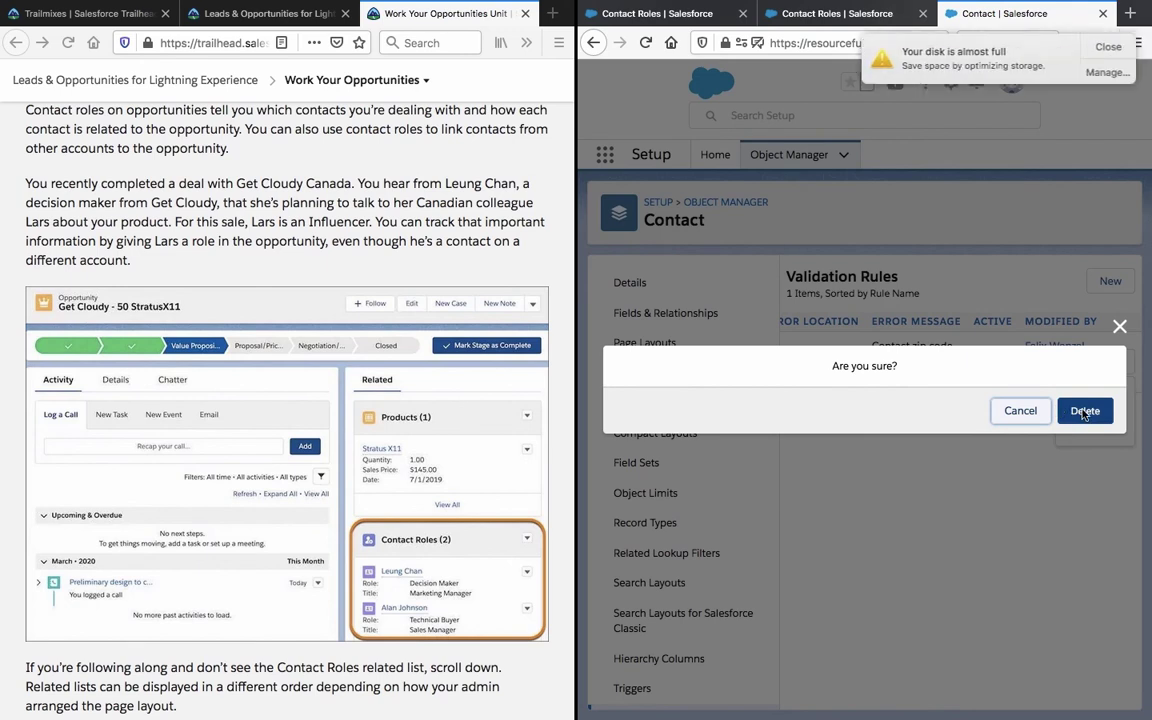
{"action": "left_click", "coordinate": [1084, 411]}
Return to the unfinished New Contact form in the Contact Roles browser tab and save the Marketing Manager contact
{"action": "left_click", "coordinate": [658, 14]}
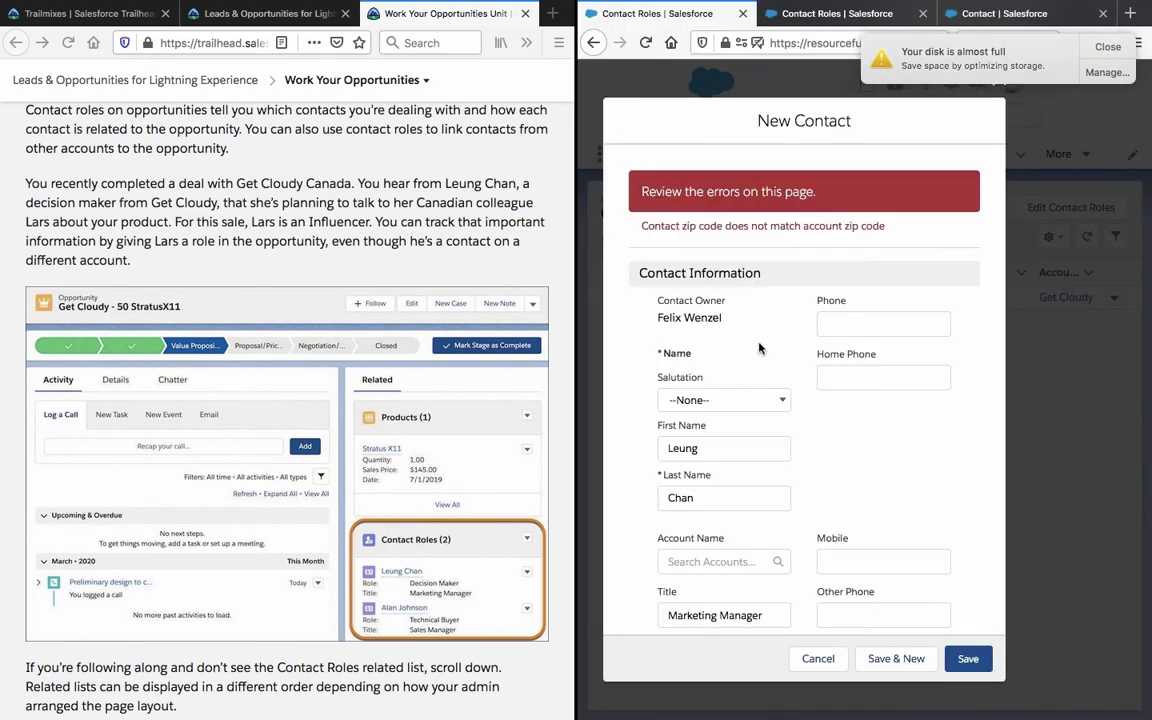
{"action": "scroll", "coordinate": [896, 541], "scroll_direction": "down", "scroll_amount": 5}
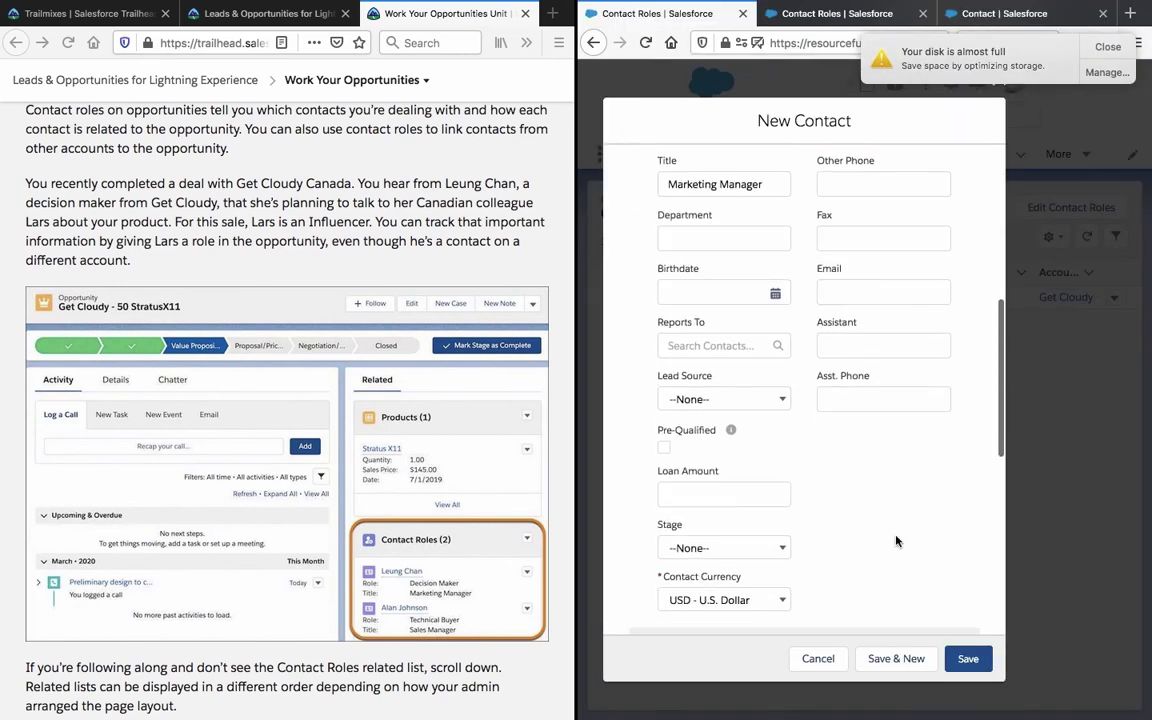
{"action": "left_click", "coordinate": [967, 660]}
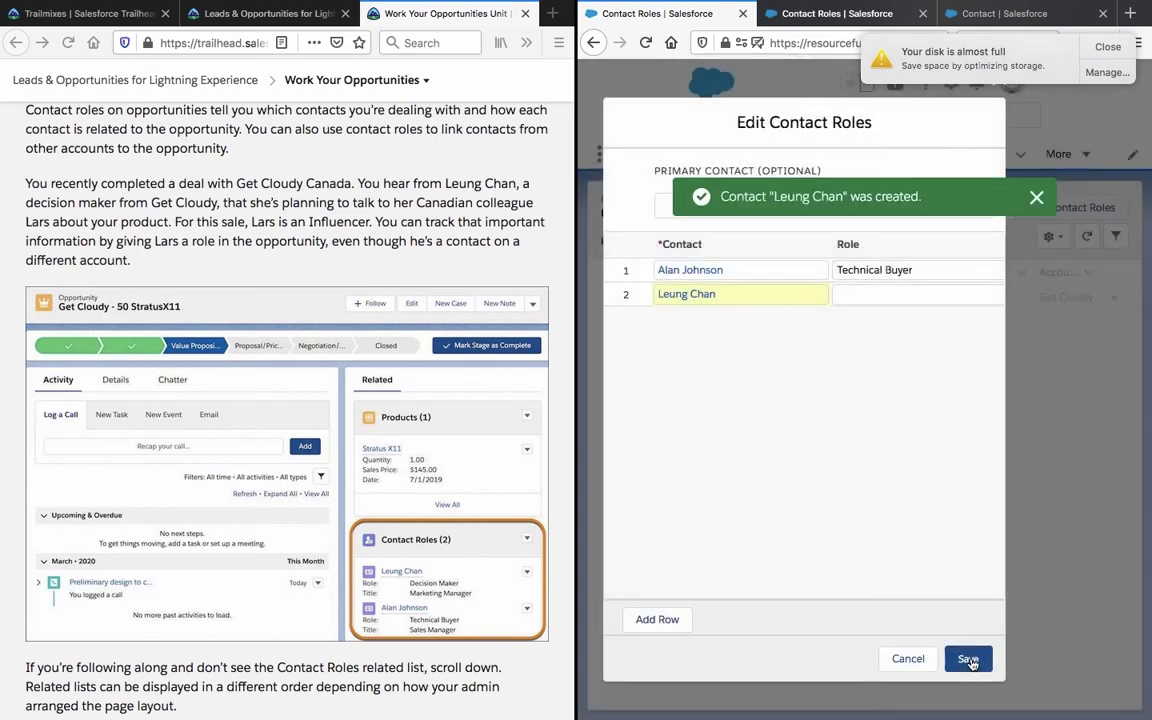
Assign the Decision Maker role to the new contact in the second row and save the opportunity's contact roles
{"action": "left_click", "coordinate": [866, 300]}
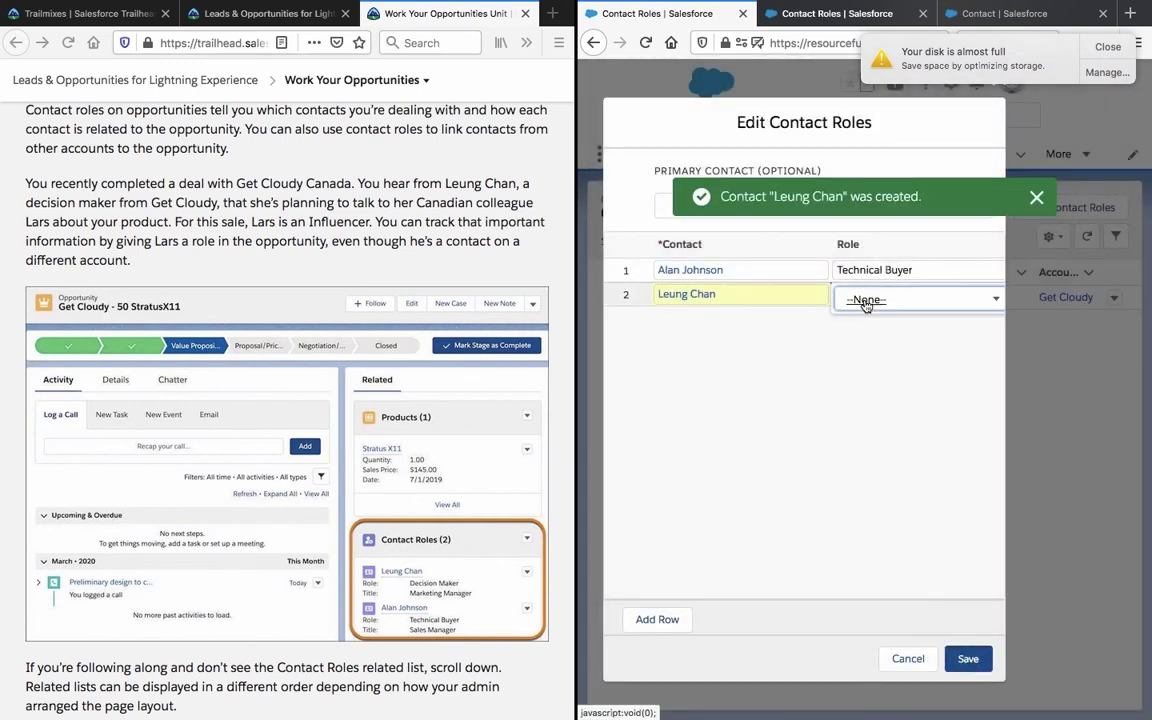
{"action": "left_click", "coordinate": [867, 300]}
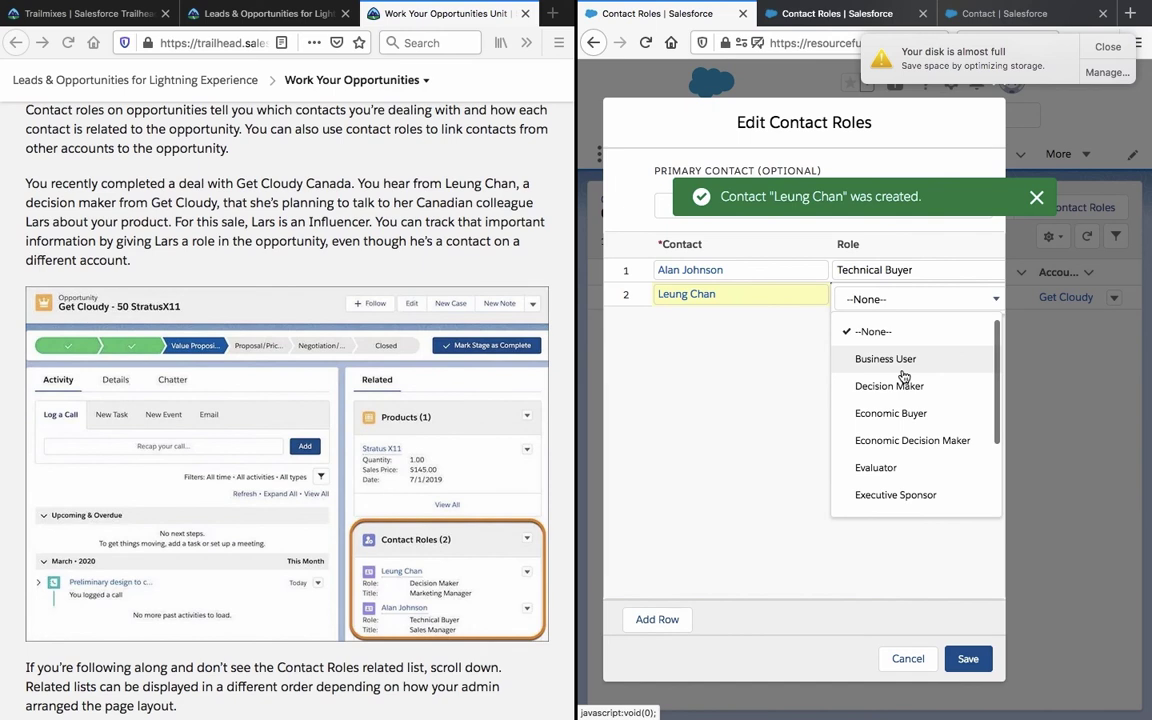
{"action": "scroll", "coordinate": [902, 376], "scroll_direction": "down", "scroll_amount": 3}
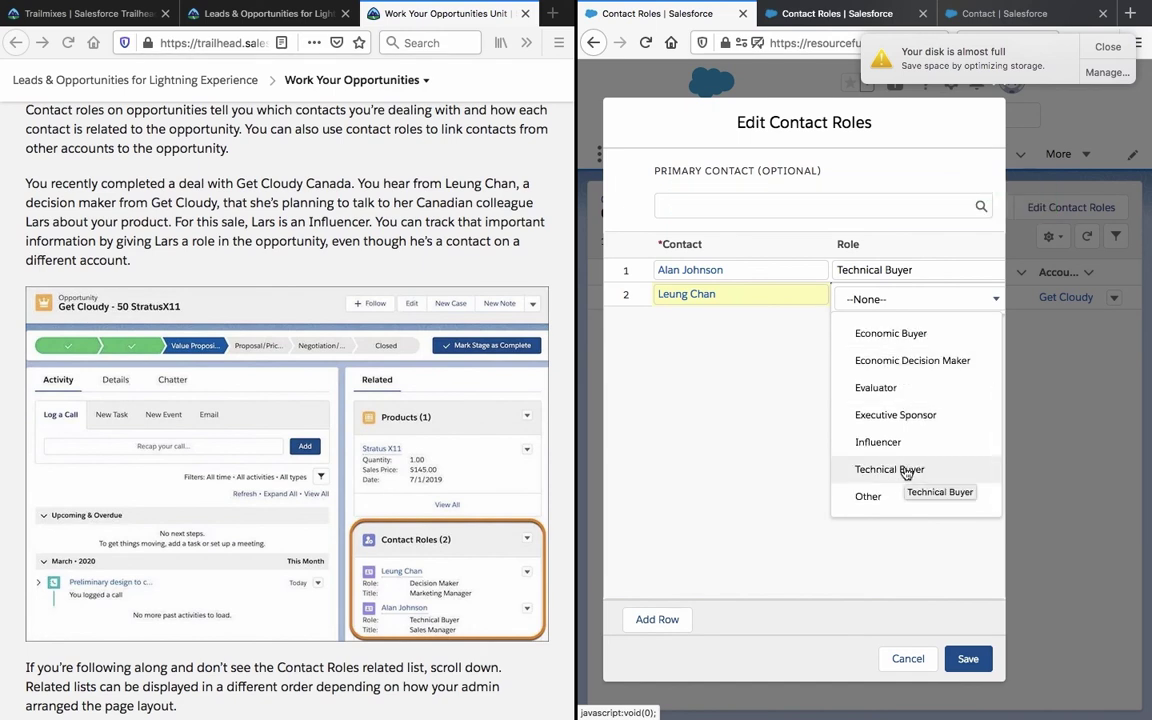
{"action": "scroll", "coordinate": [907, 472], "scroll_direction": "up", "scroll_amount": 3}
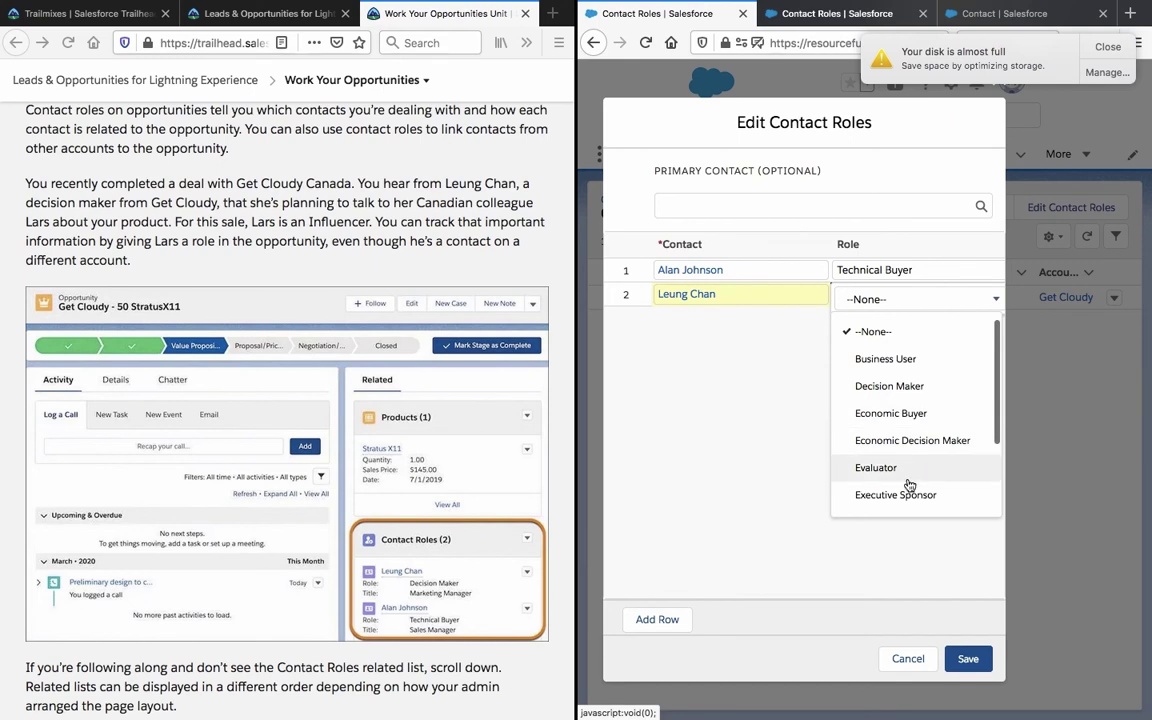
{"action": "left_click", "coordinate": [912, 387]}
{"action": "left_click", "coordinate": [968, 659]}
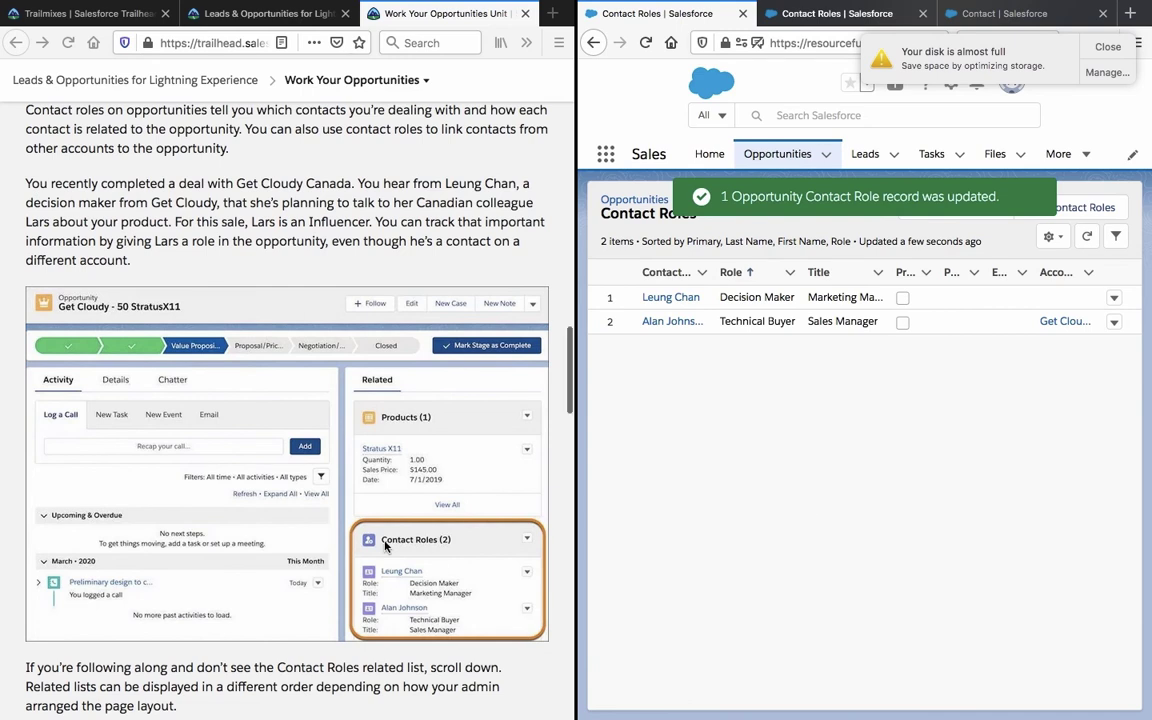
Reopen the opportunity's contact roles for editing, search for the Get Cloudy Canada contact in the third row, and start a new contact
{"action": "scroll", "coordinate": [385, 545], "scroll_direction": "down", "scroll_amount": 3}
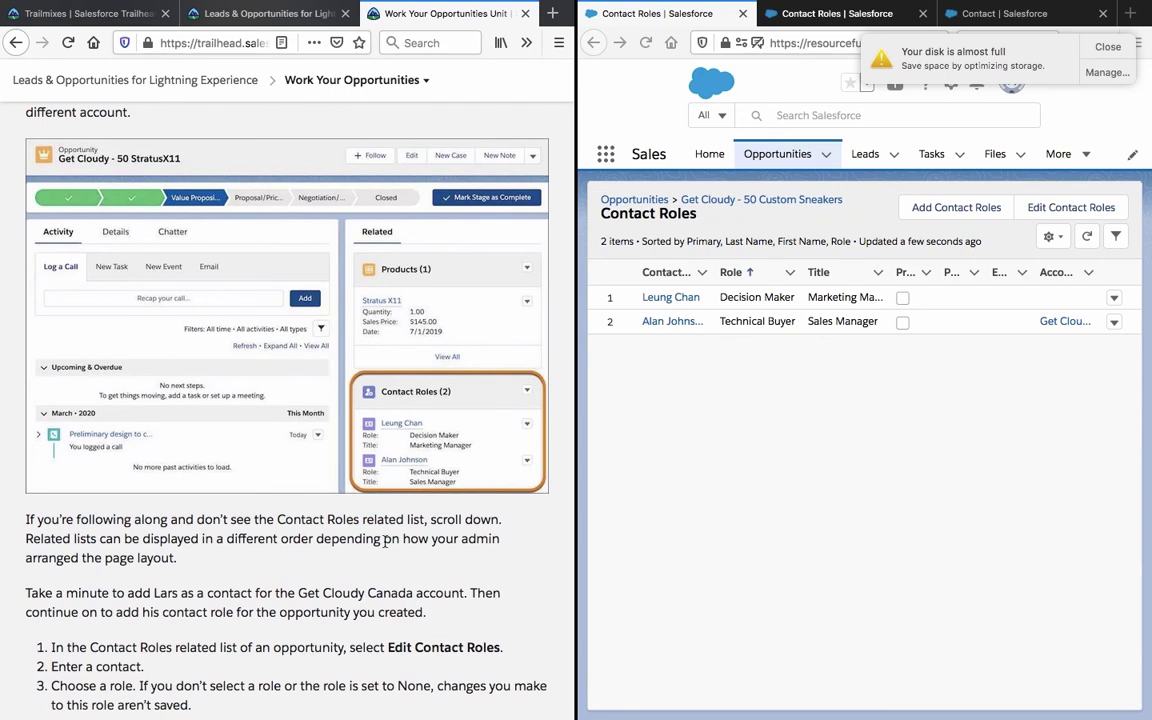
{"action": "scroll", "coordinate": [385, 540], "scroll_direction": "down", "scroll_amount": 3}
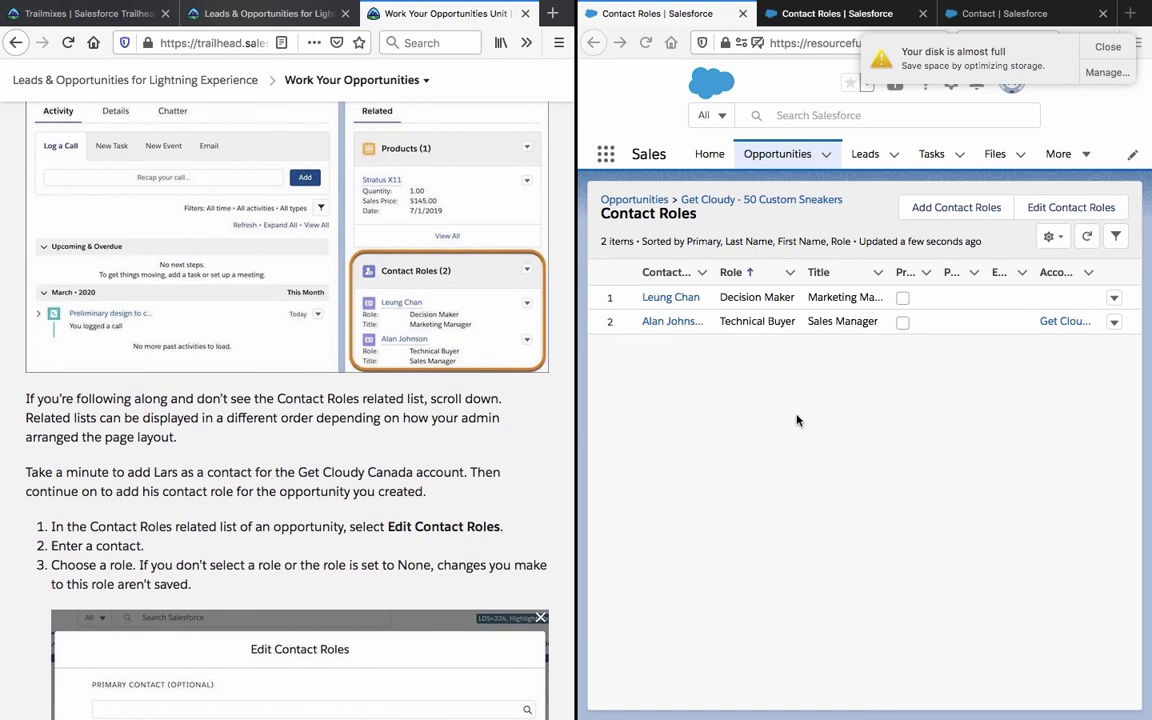
{"action": "left_click", "coordinate": [1030, 210]}
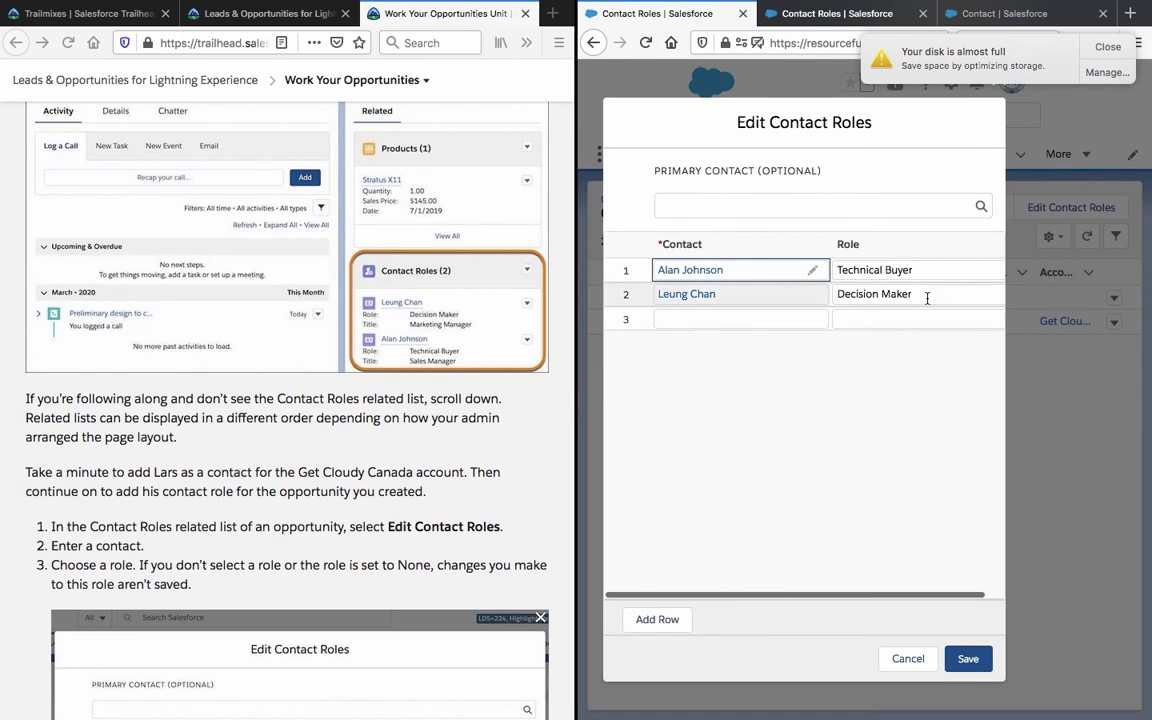
{"action": "left_click", "coordinate": [815, 320]}
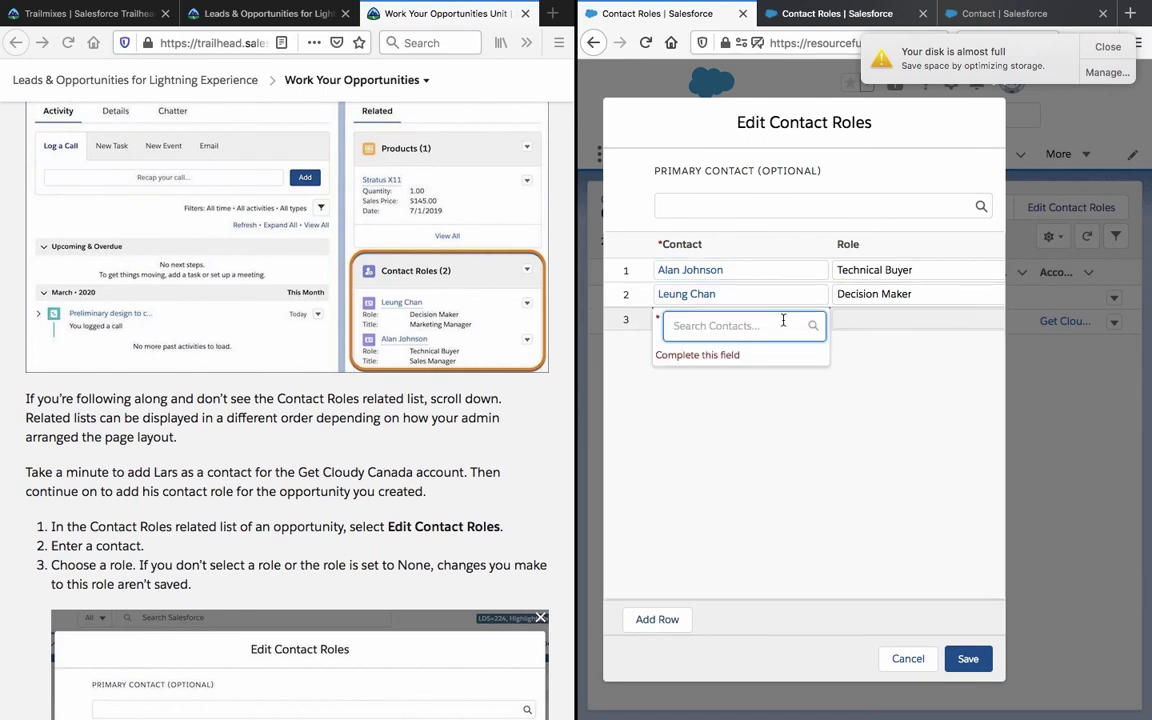
{"action": "scroll", "coordinate": [445, 455], "scroll_direction": "down", "scroll_amount": 3}
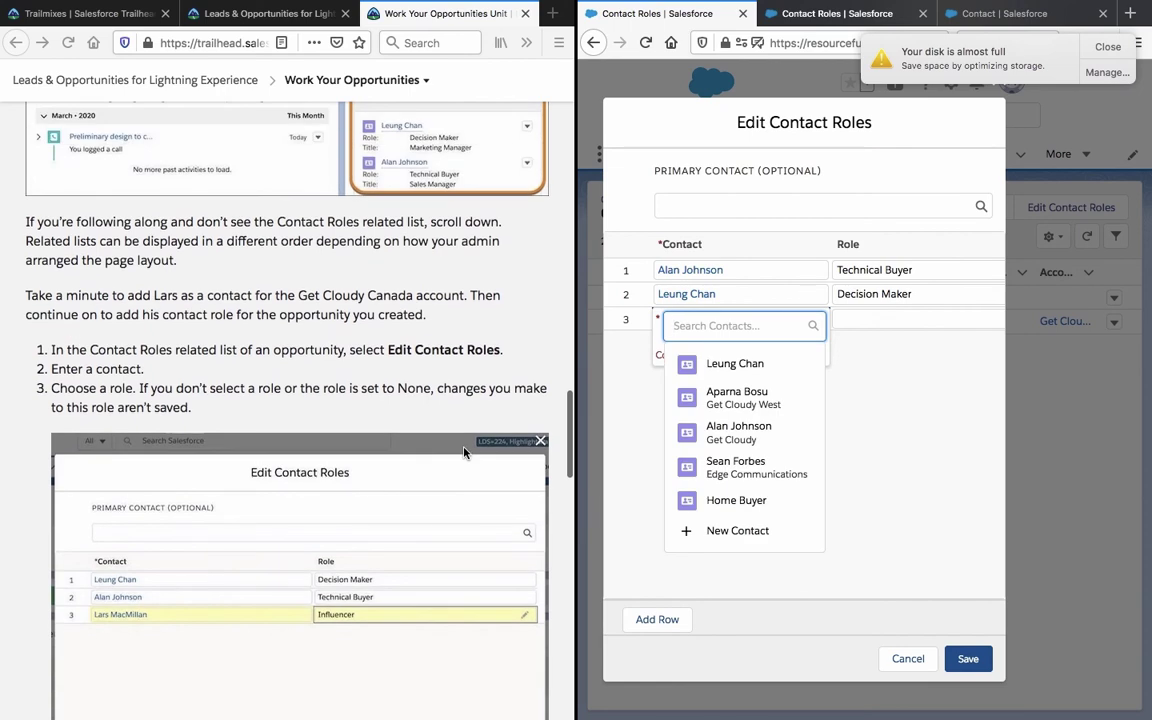
{"action": "left_click", "coordinate": [711, 327]}
{"action": "type", "text": "lars"}
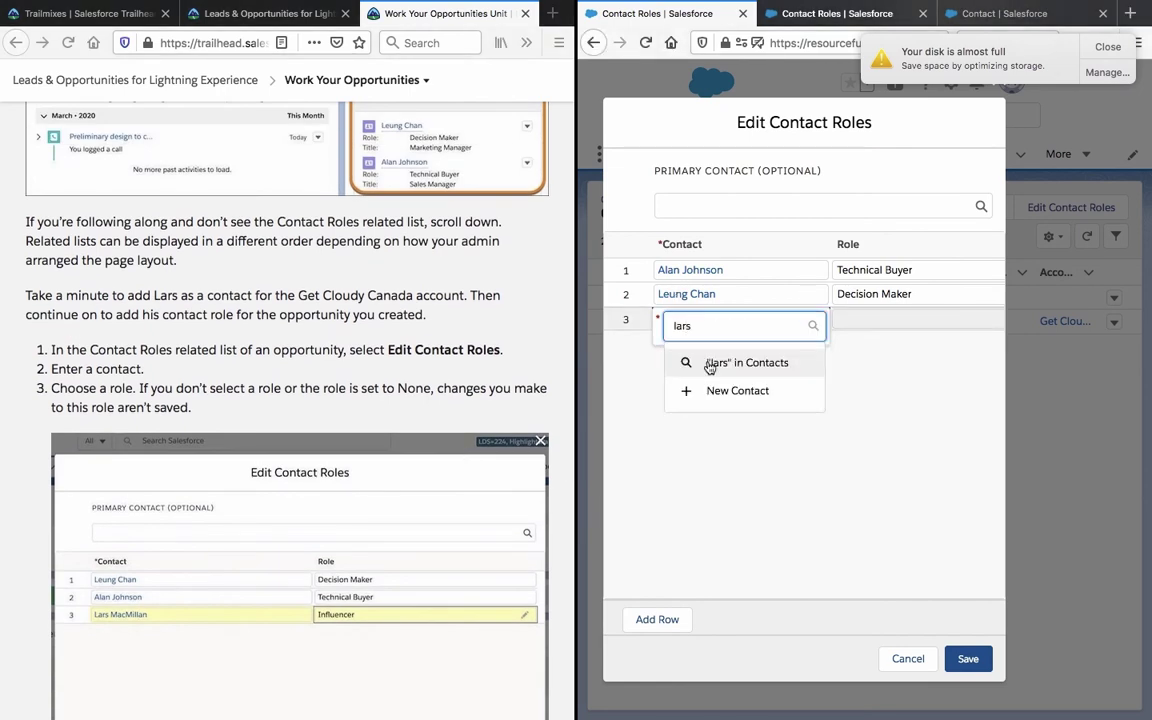
{"action": "left_click", "coordinate": [727, 391]}
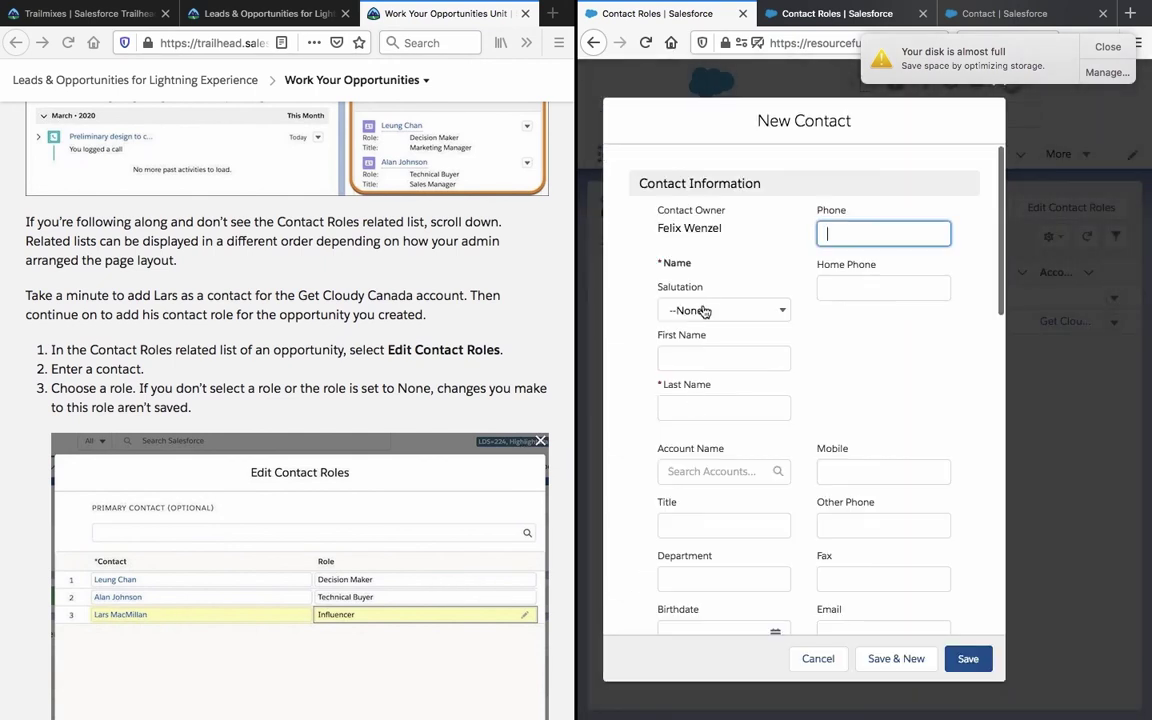
Enter the contact's first and last name as shown in the Trailhead example and save the new contact
{"action": "left_click", "coordinate": [704, 363]}
{"action": "type", "text": "Lars"}
{"action": "key", "text": "Tab"}
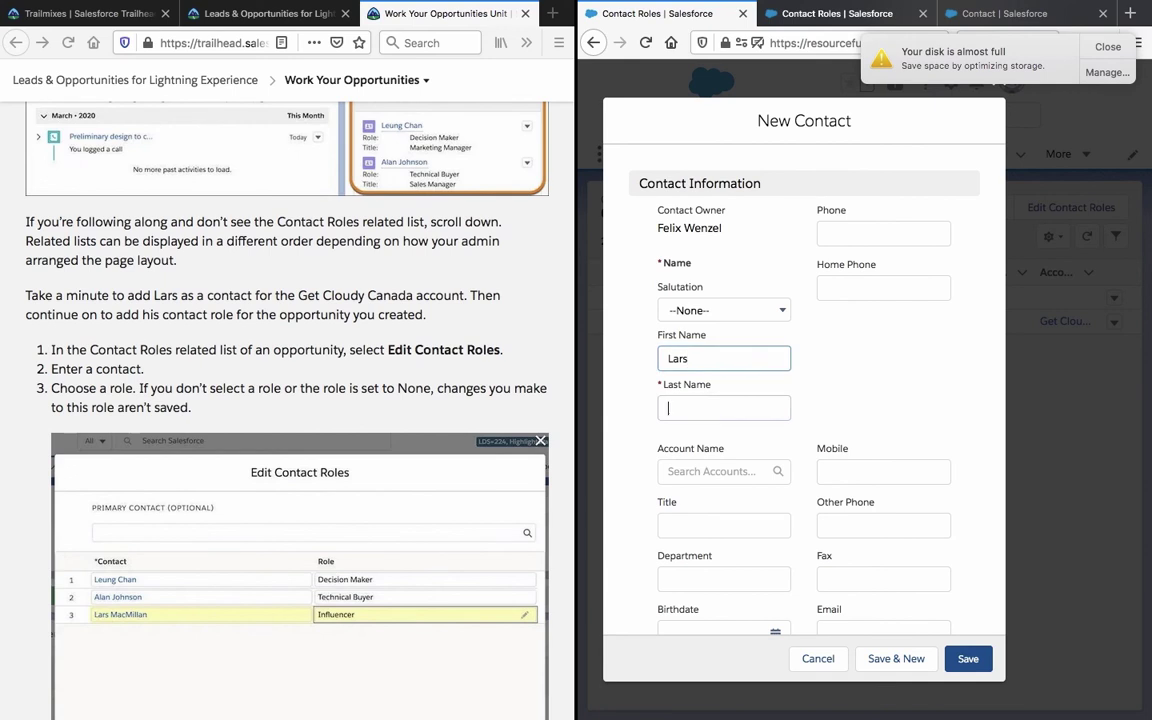
{"action": "type", "text": "MacMillan"}
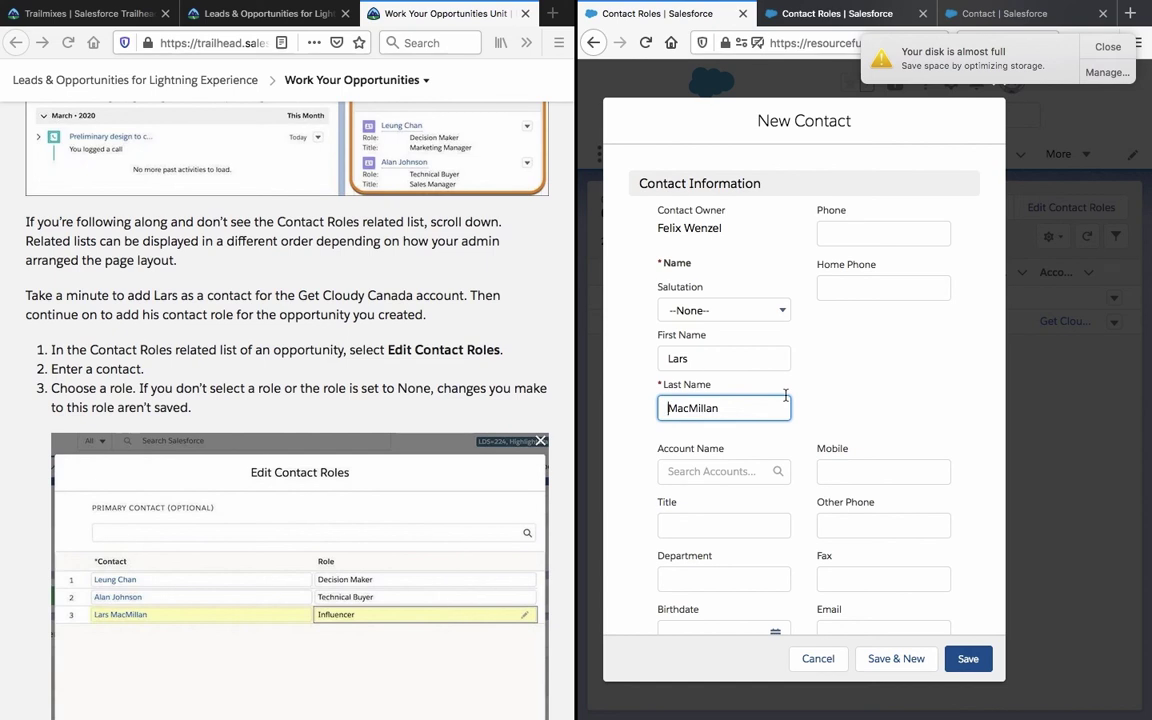
{"action": "left_click", "coordinate": [832, 381]}
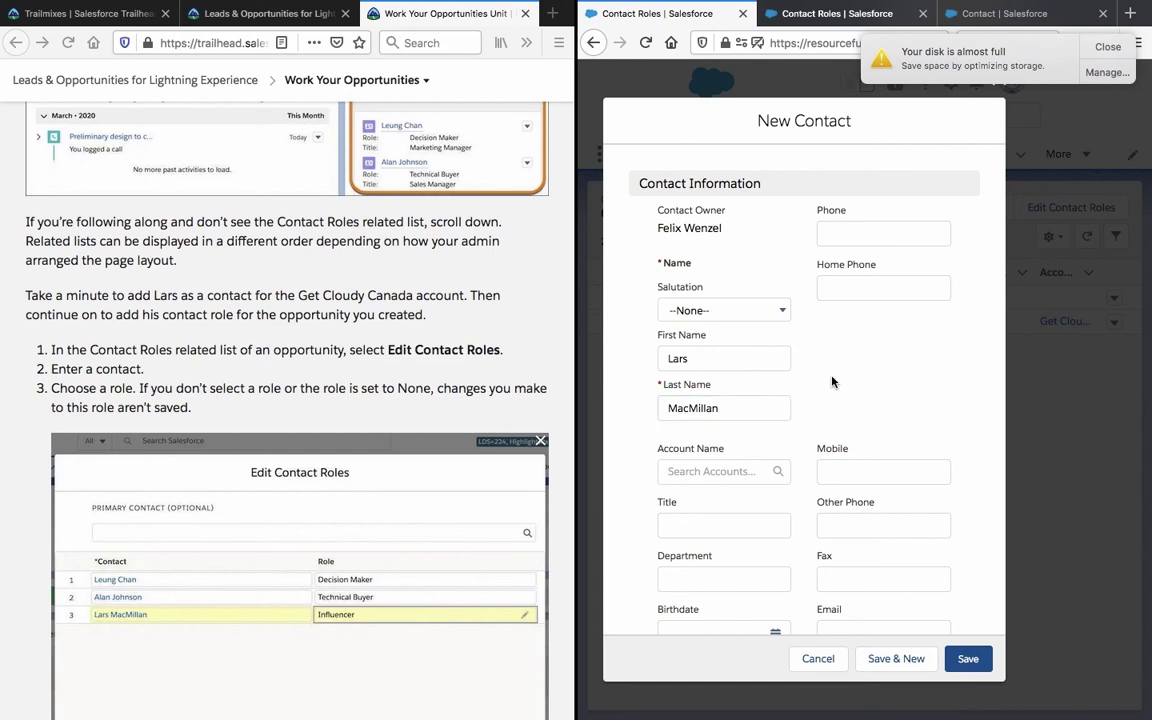
{"action": "left_click", "coordinate": [963, 659]}
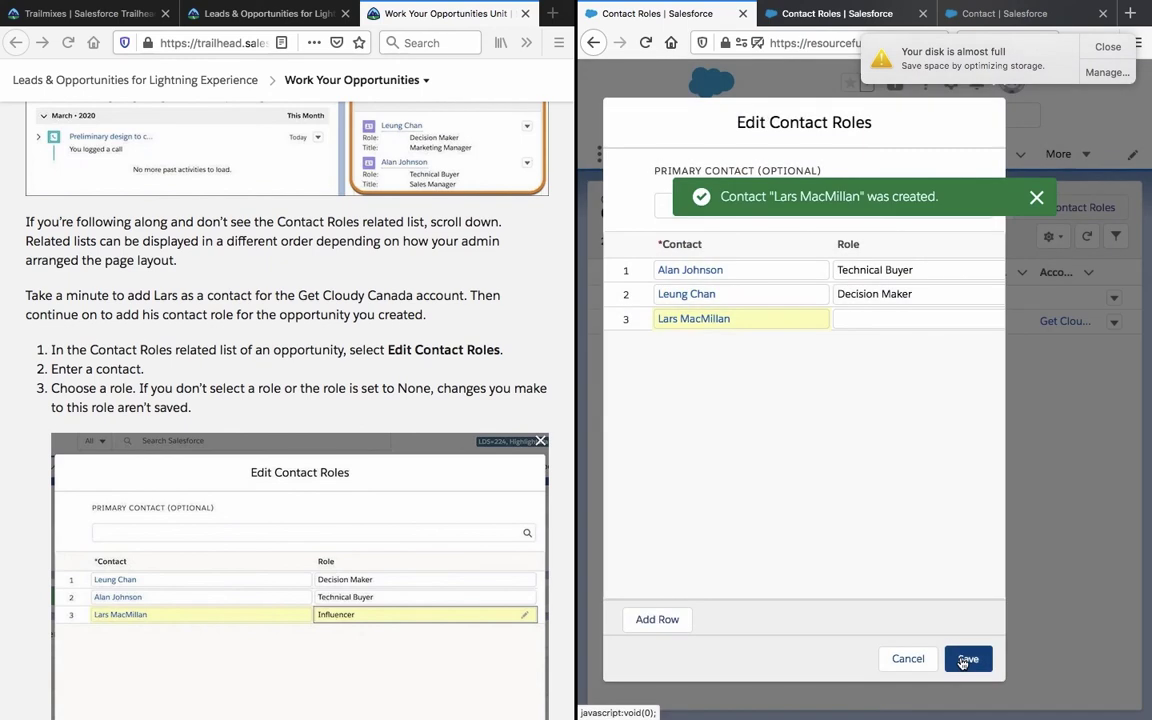
Assign the Influencer role to the third contact and save the opportunity's contact roles
{"action": "left_click", "coordinate": [923, 320]}
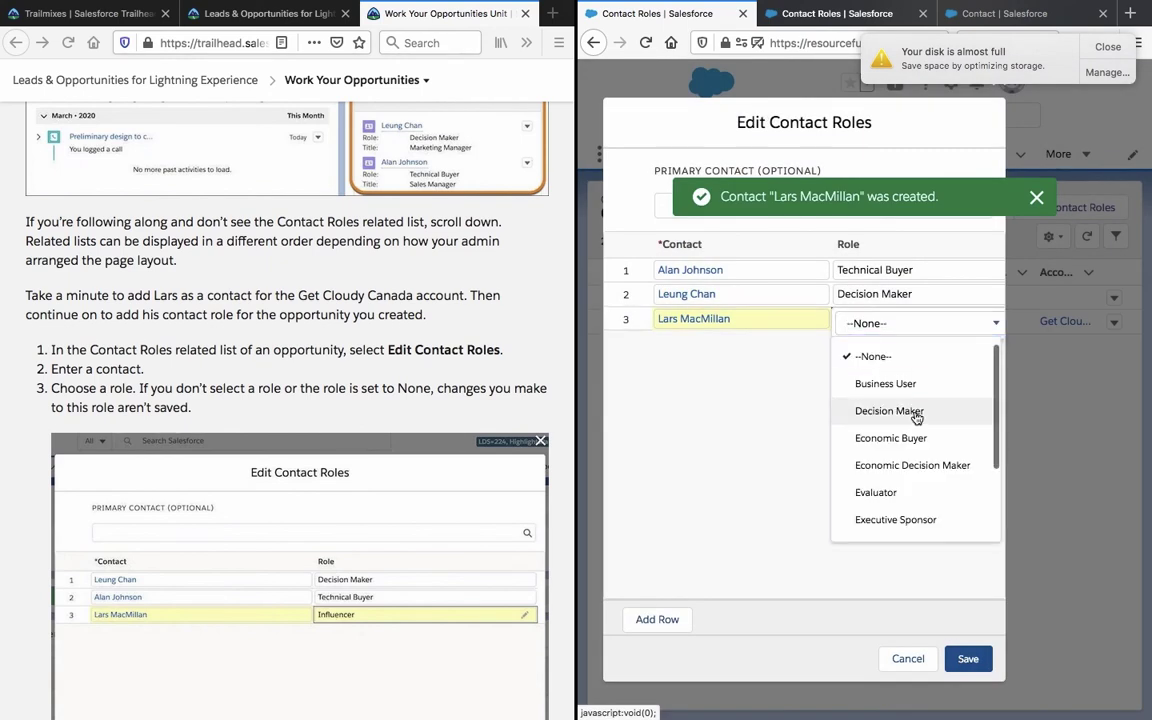
{"action": "scroll", "coordinate": [843, 411], "scroll_direction": "down", "scroll_amount": 2}
{"action": "left_click", "coordinate": [906, 465]}
{"action": "left_click", "coordinate": [968, 658]}
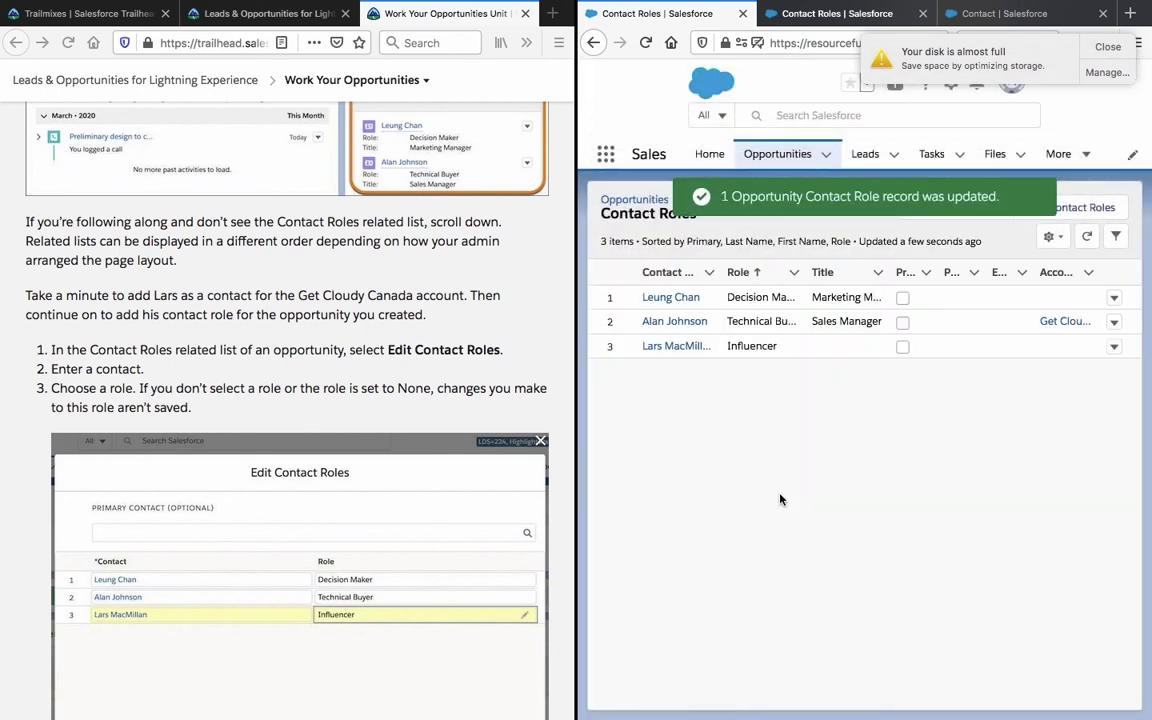
Copy the opportunity name Get Cloudy - 24 Holiday Sneakers from the unit's Hands-on Challenge instructions
{"action": "scroll", "coordinate": [321, 496], "scroll_direction": "down", "scroll_amount": 5}
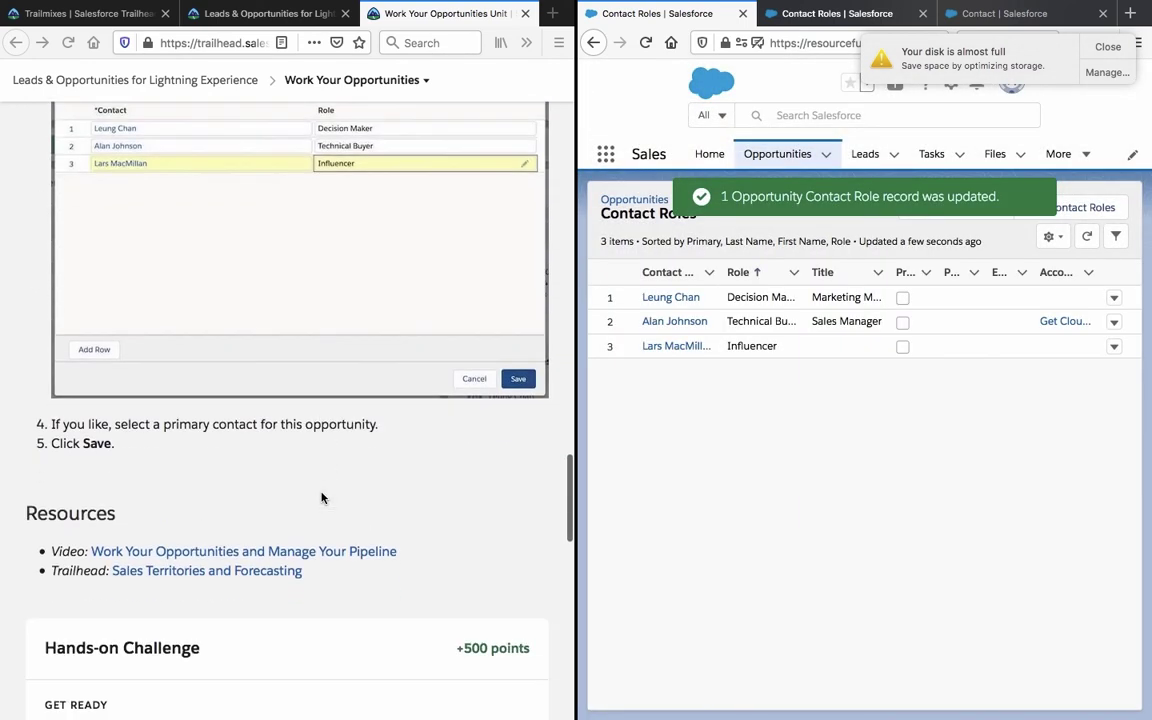
{"action": "scroll", "coordinate": [321, 496], "scroll_direction": "down", "scroll_amount": 1}
{"action": "scroll", "coordinate": [321, 496], "scroll_direction": "down", "scroll_amount": 6}
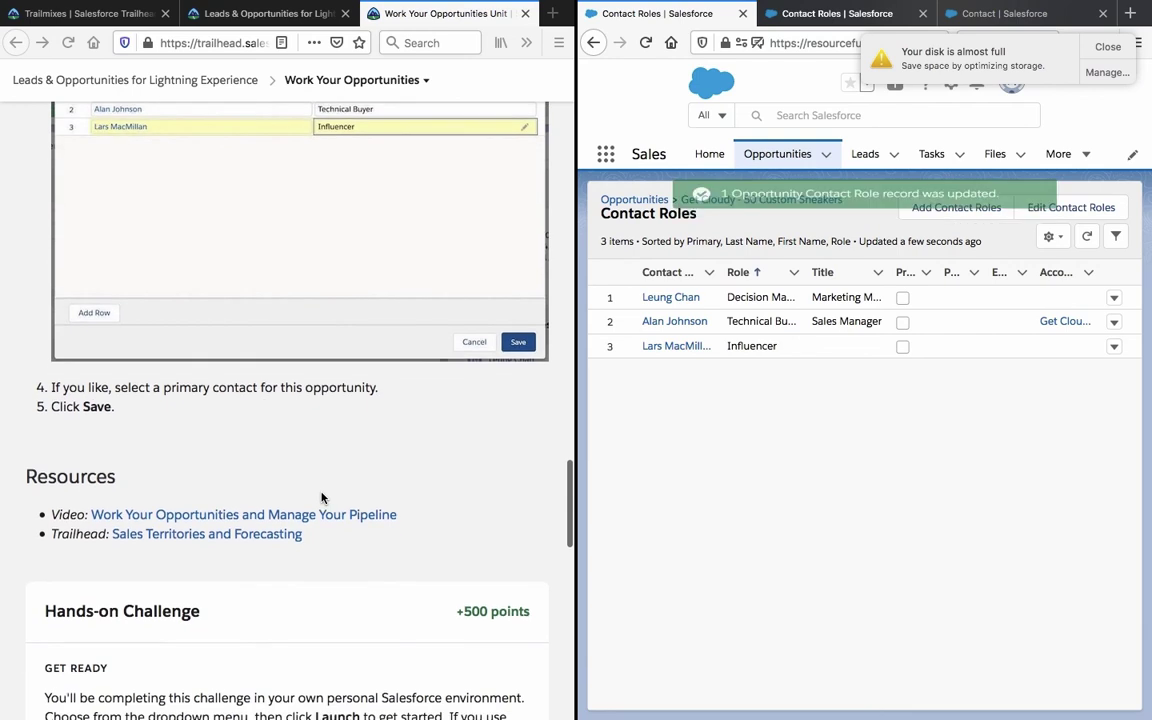
{"action": "scroll", "coordinate": [321, 496], "scroll_direction": "down", "scroll_amount": 1}
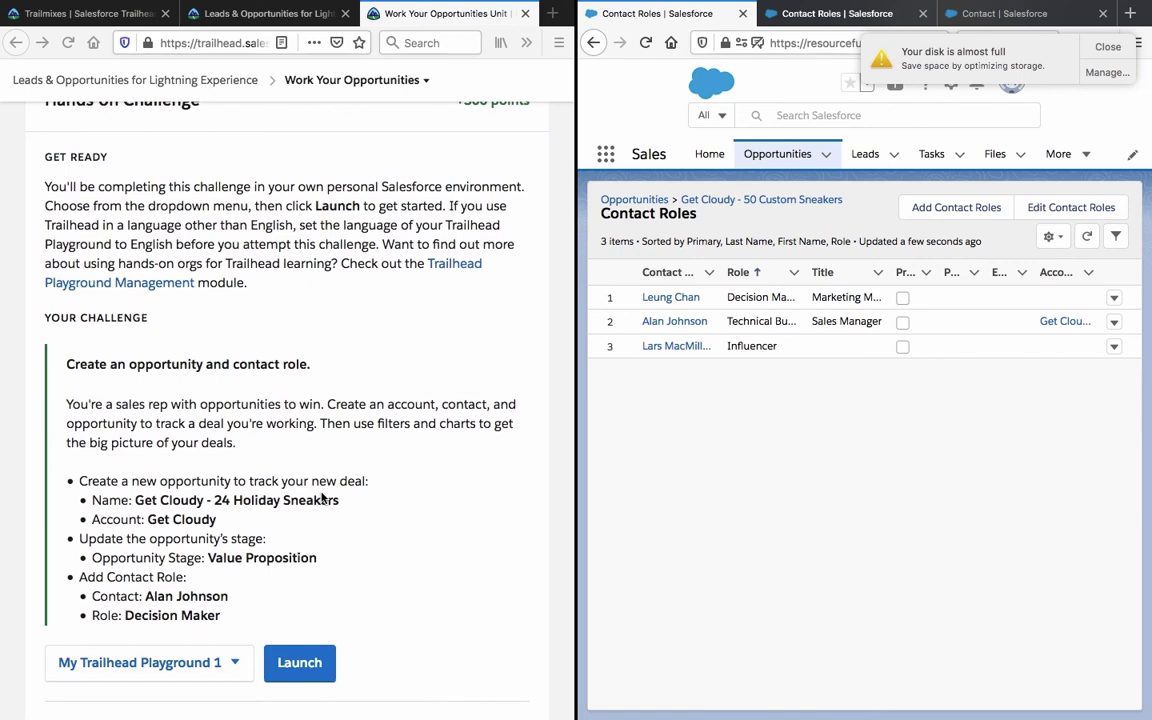
{"action": "triple_click", "coordinate": [269, 399]}
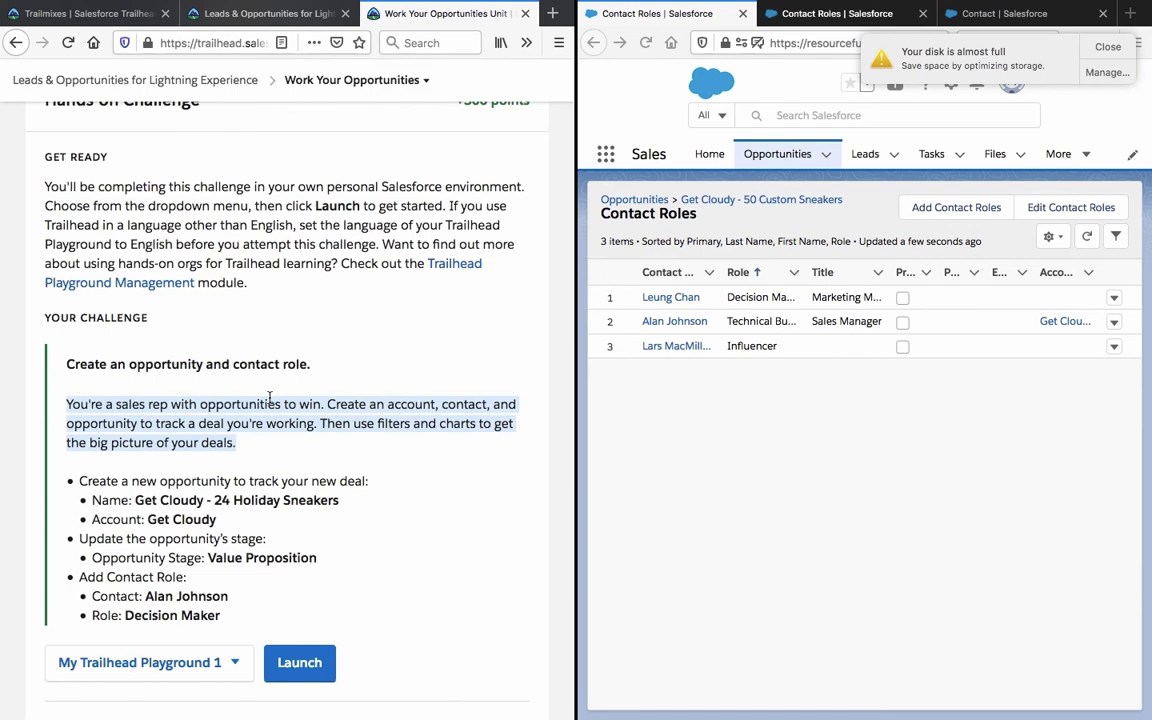
{"action": "left_click", "coordinate": [269, 398]}
{"action": "left_click_drag", "start_coordinate": [340, 501], "coordinate": [136, 499]}
{"action": "key", "text": "ctrl+c"}
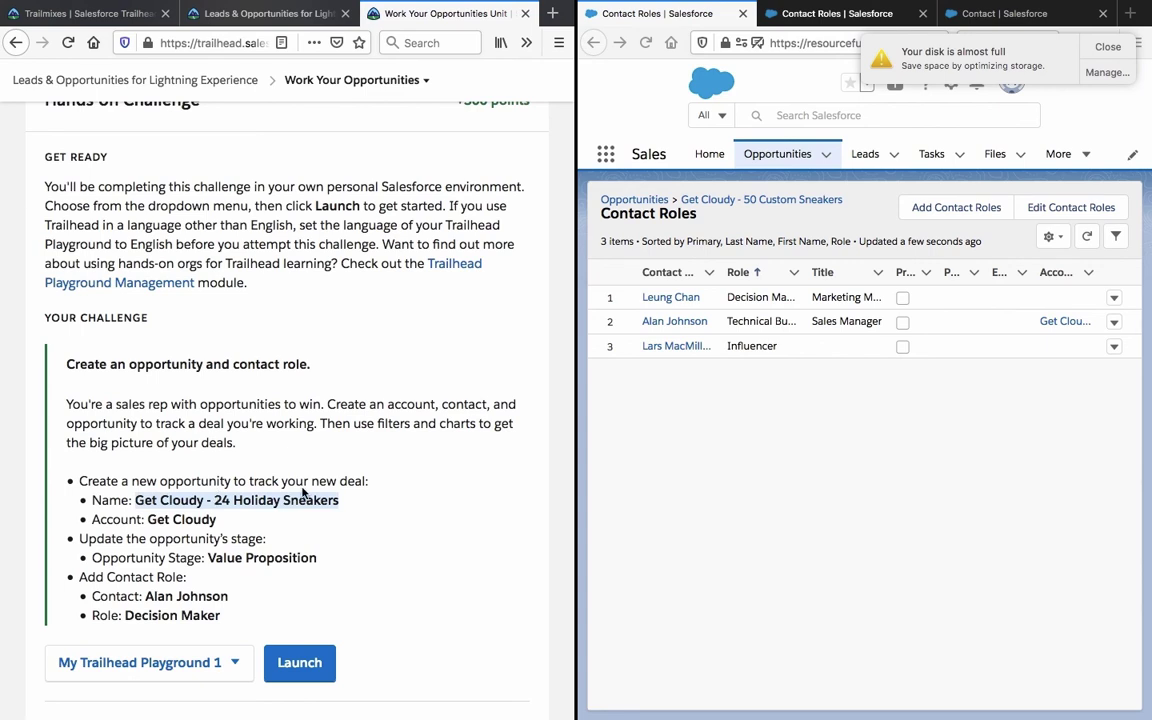
Start a new opportunity named Get Cloudy - 24 Holiday Sneakers and link it to the Get Cloudy account
{"action": "left_click", "coordinate": [825, 157]}
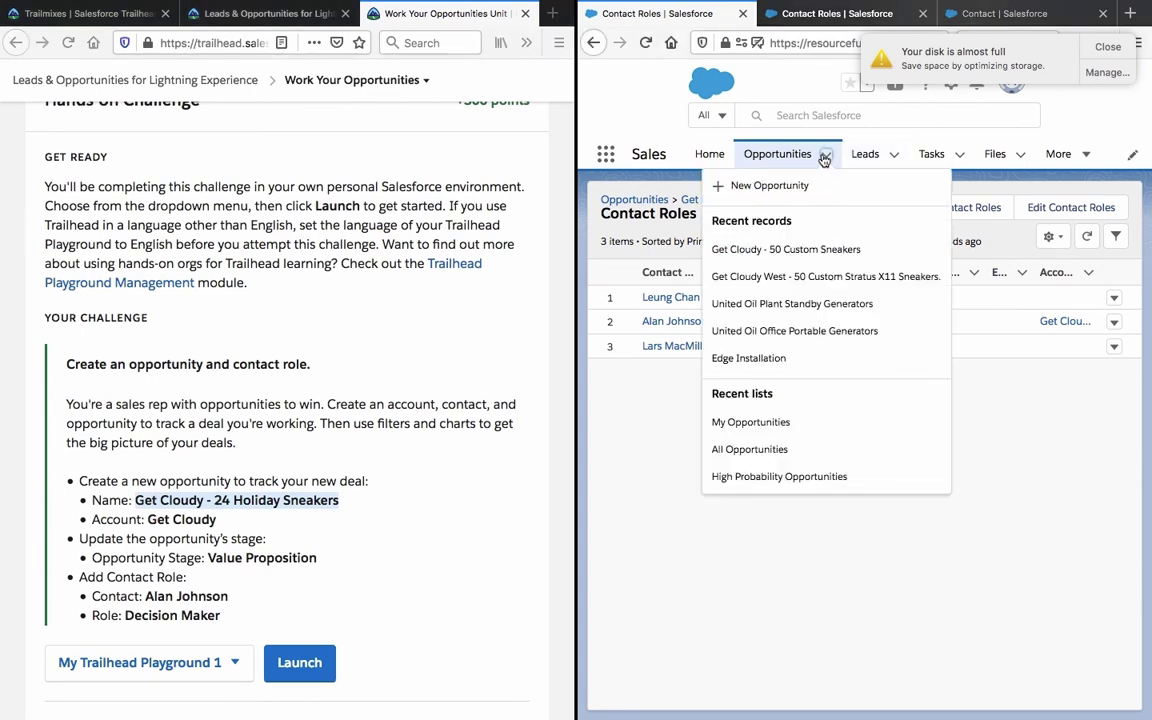
{"action": "left_click", "coordinate": [790, 185]}
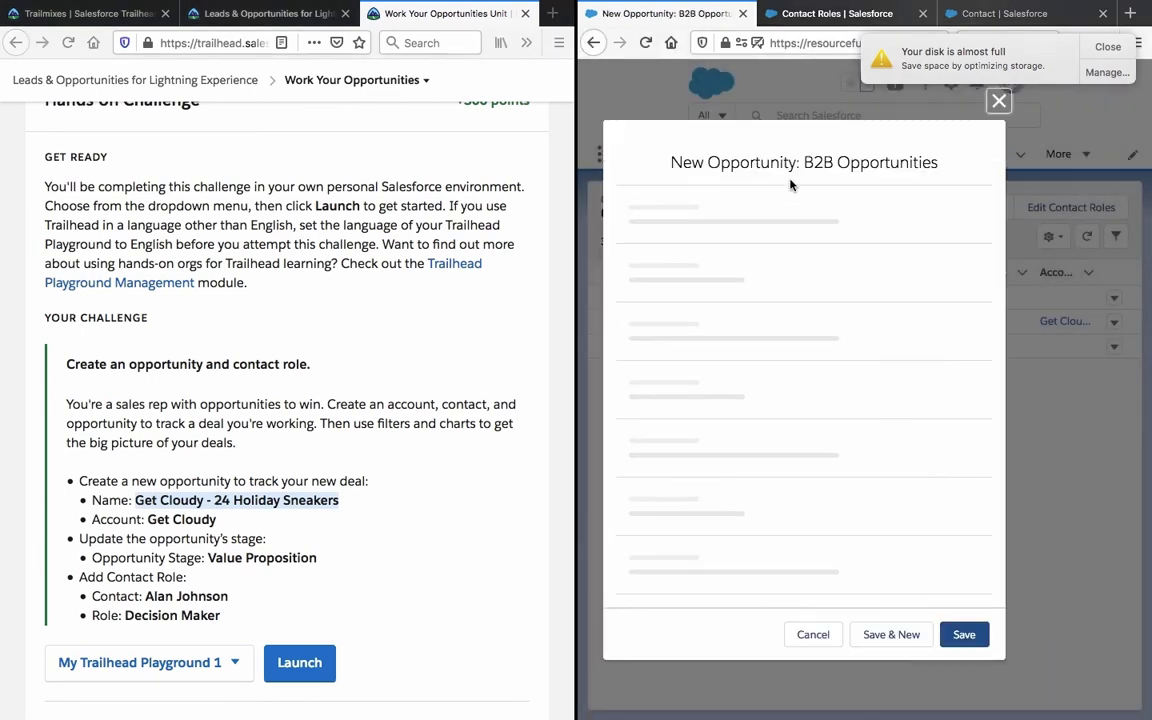
{"action": "left_click", "coordinate": [733, 338]}
{"action": "key", "text": "ctrl+v"}
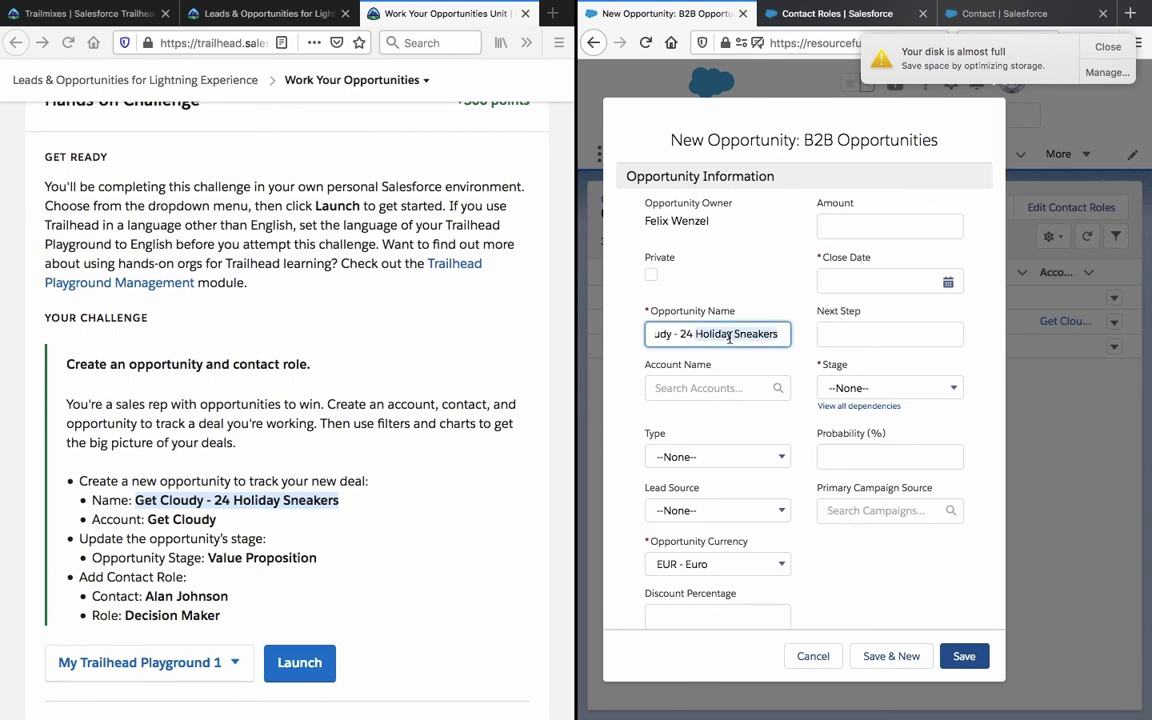
{"action": "key", "text": "Home"}
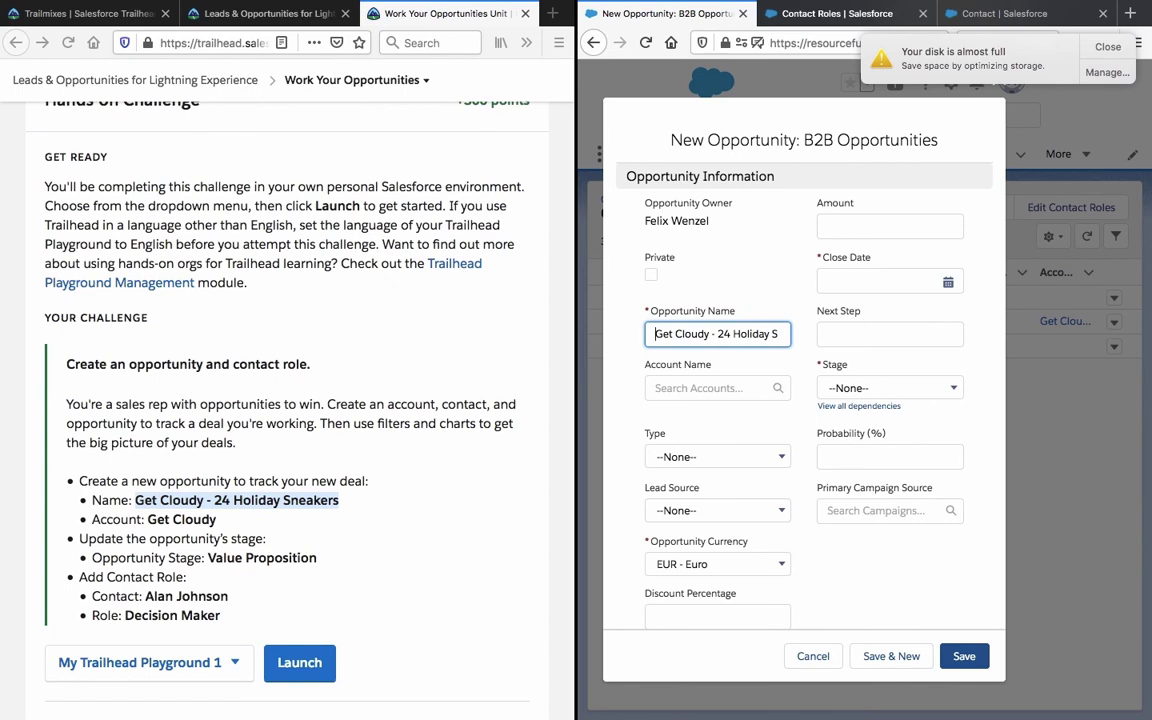
{"action": "left_click", "coordinate": [683, 387]}
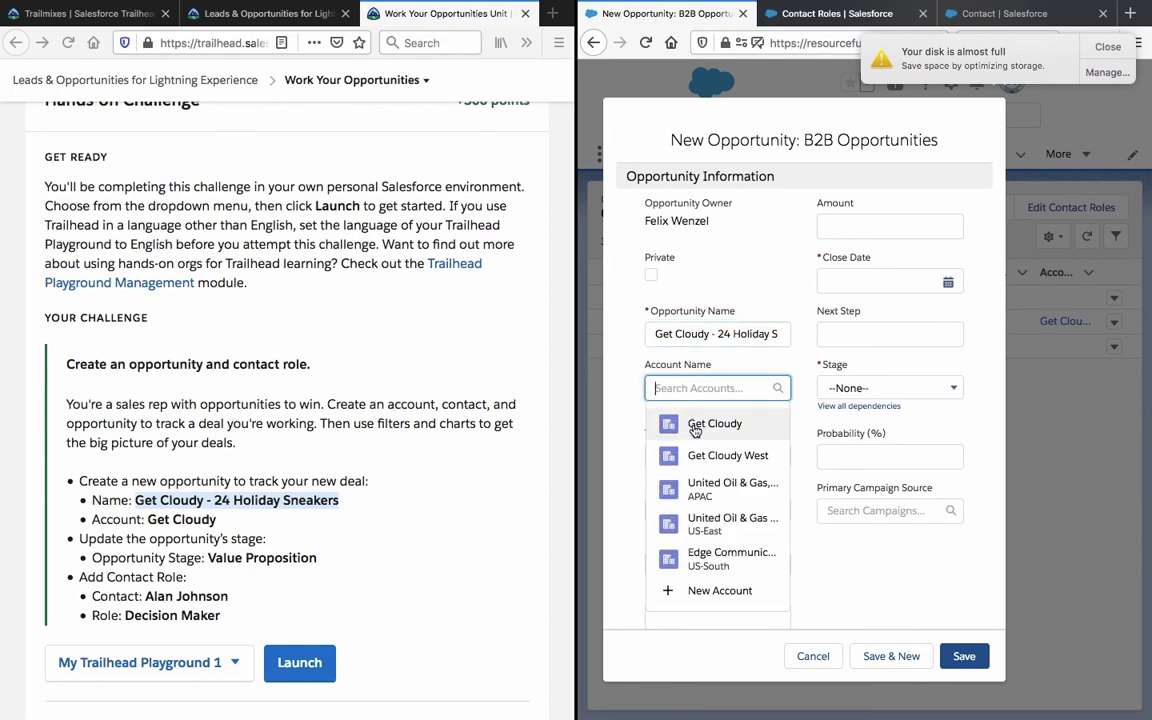
{"action": "left_click", "coordinate": [665, 428]}
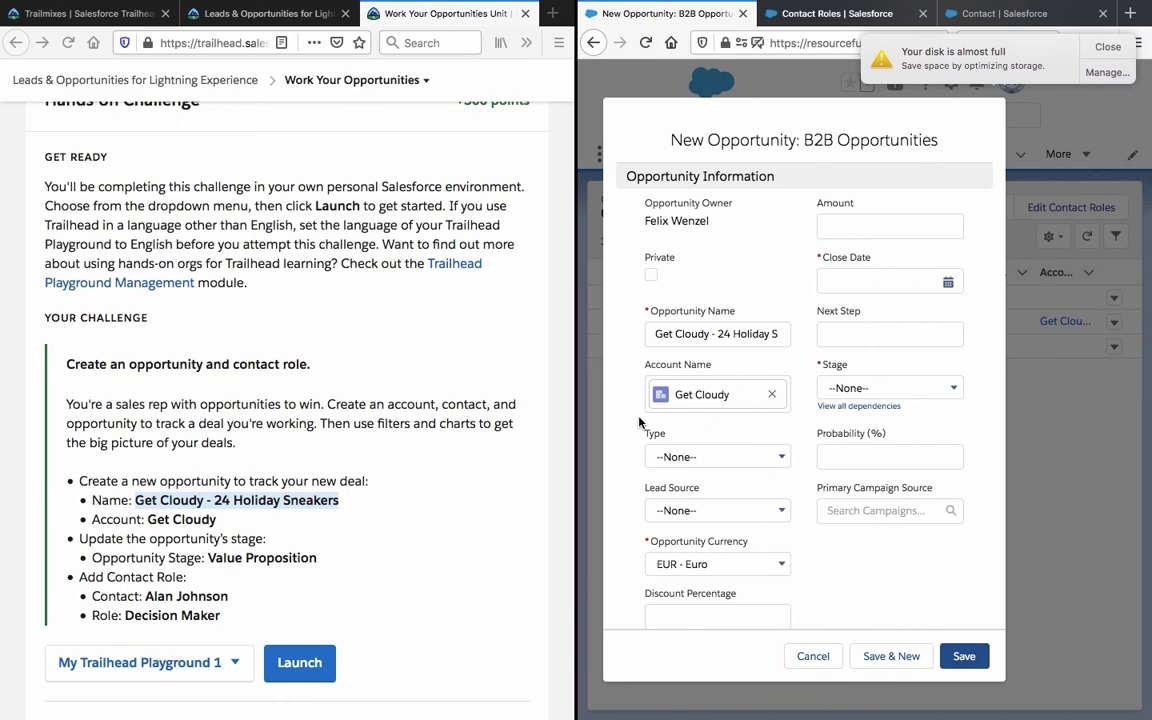
Set the new opportunity's close date to 5/31/2020 and its stage to Prospecting, and save it
{"action": "left_click", "coordinate": [850, 281]}
{"action": "left_click", "coordinate": [785, 527]}
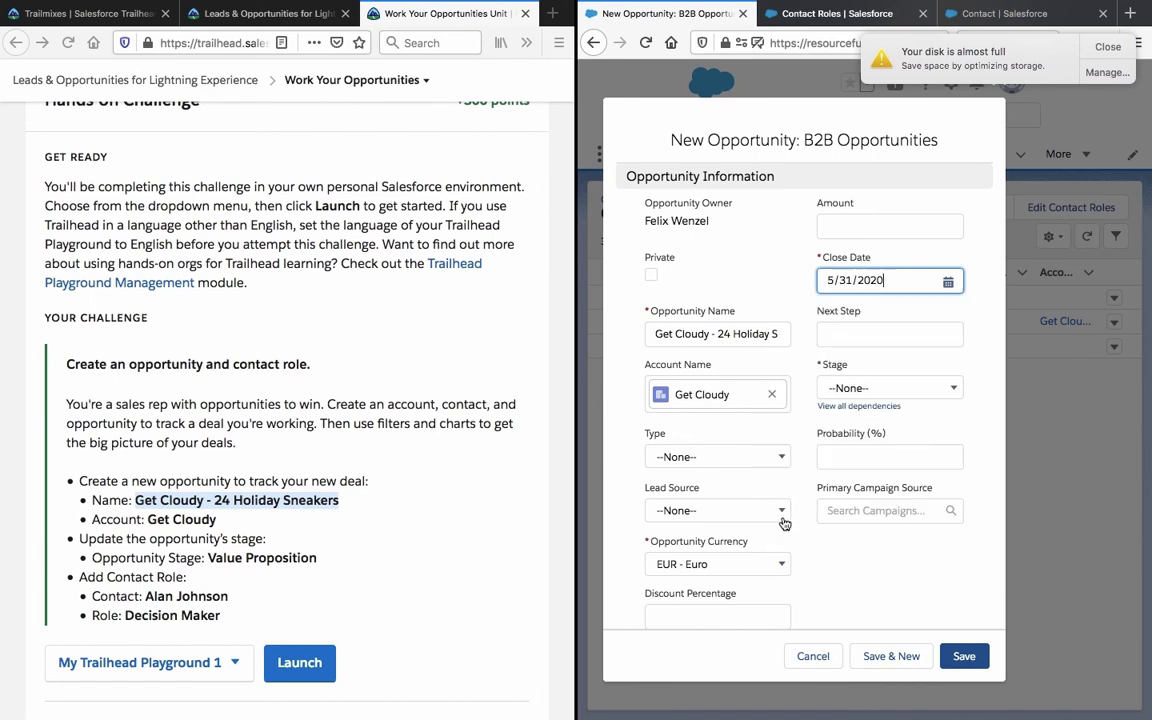
{"action": "left_click", "coordinate": [887, 392]}
{"action": "scroll", "coordinate": [898, 527], "scroll_direction": "down", "scroll_amount": 1}
{"action": "scroll", "coordinate": [898, 527], "scroll_direction": "up", "scroll_amount": 1}
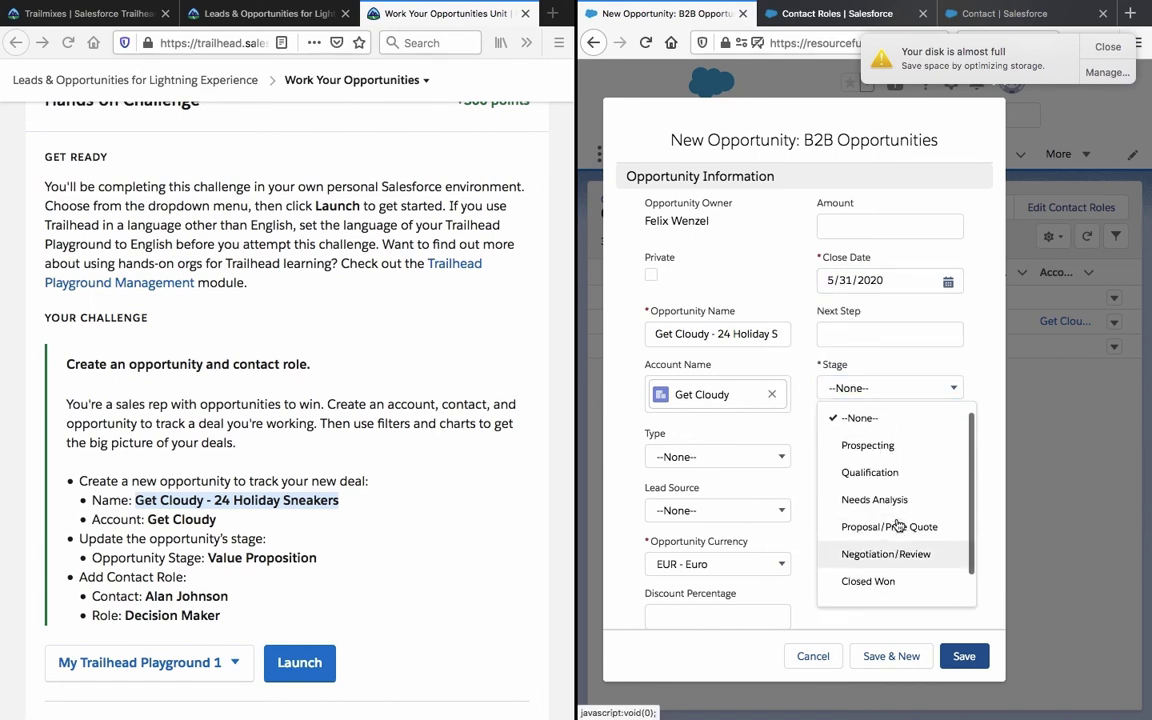
{"action": "scroll", "coordinate": [898, 527], "scroll_direction": "down", "scroll_amount": 1}
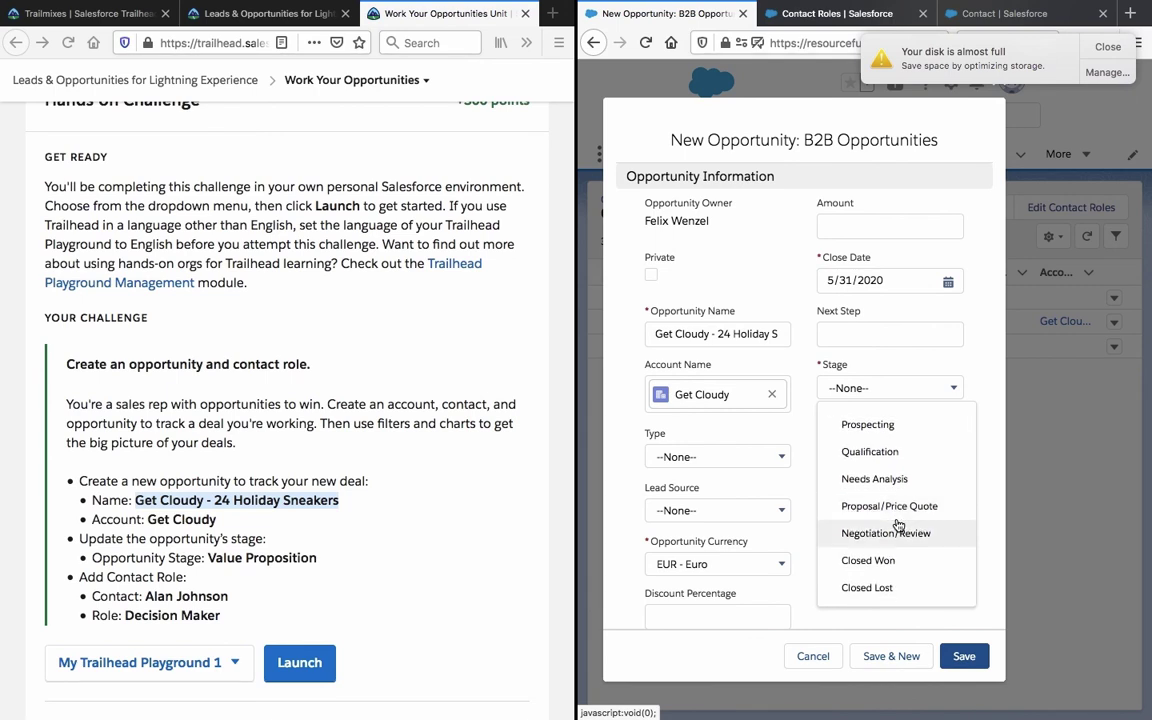
{"action": "scroll", "coordinate": [898, 527], "scroll_direction": "up", "scroll_amount": 1}
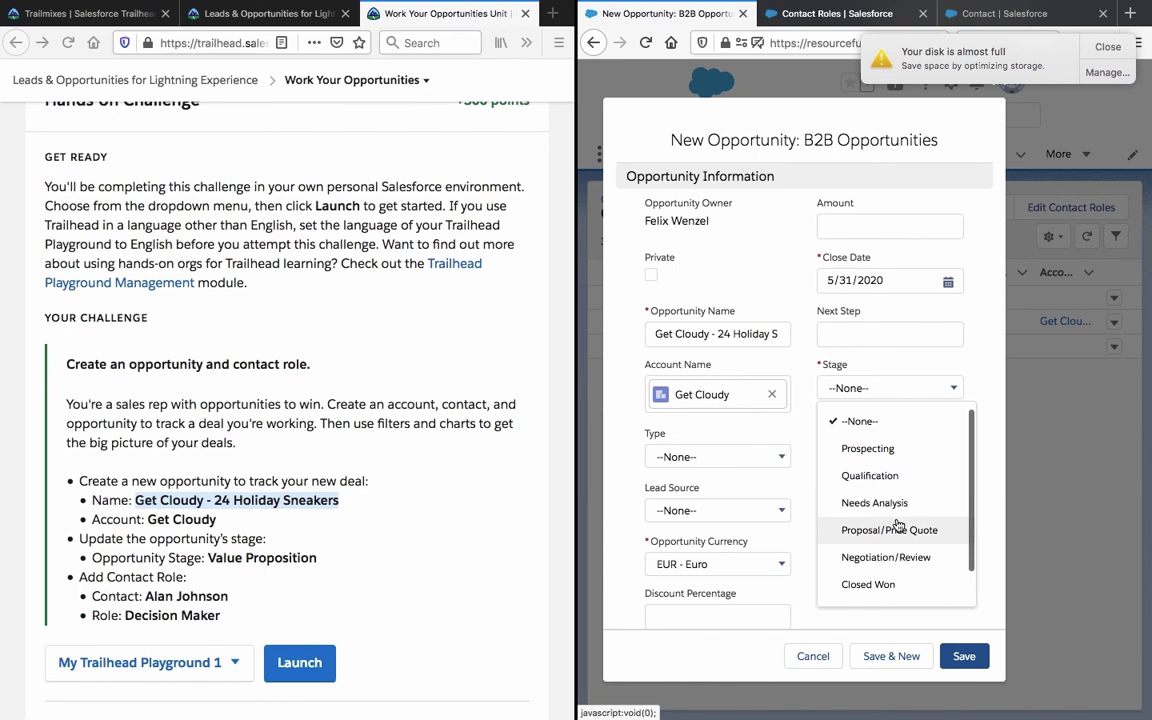
{"action": "scroll", "coordinate": [898, 527], "scroll_direction": "down", "scroll_amount": 1}
{"action": "scroll", "coordinate": [898, 527], "scroll_direction": "up", "scroll_amount": 1}
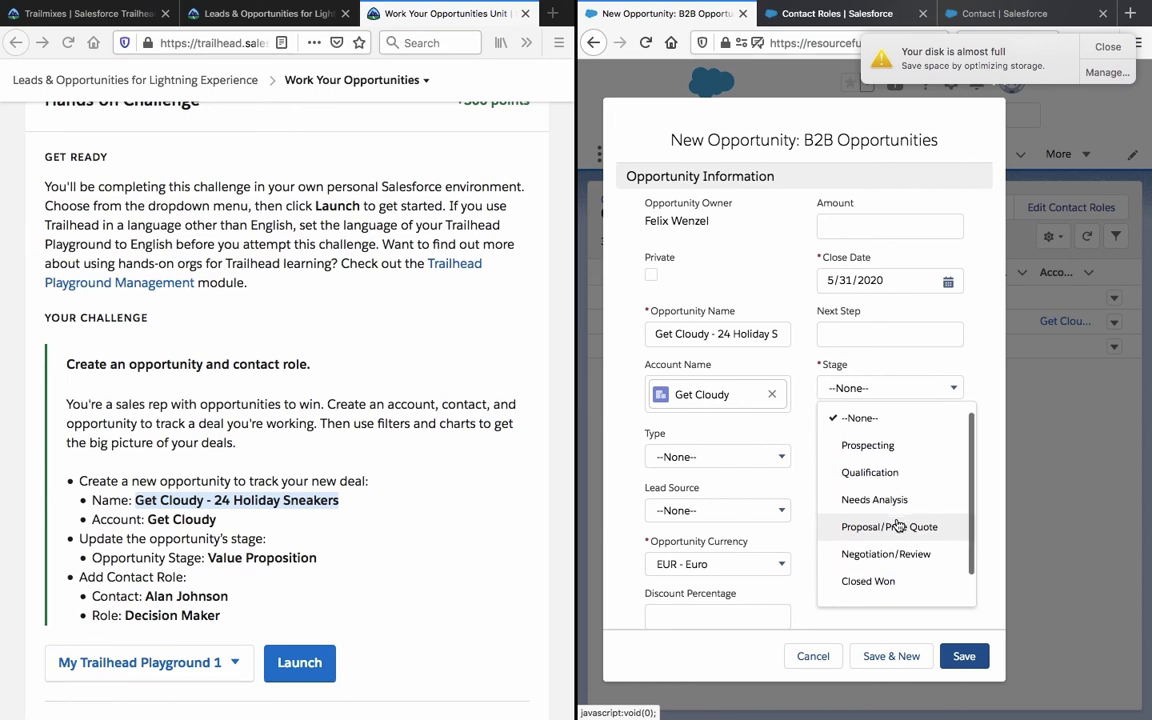
{"action": "scroll", "coordinate": [898, 525], "scroll_direction": "down", "scroll_amount": 1}
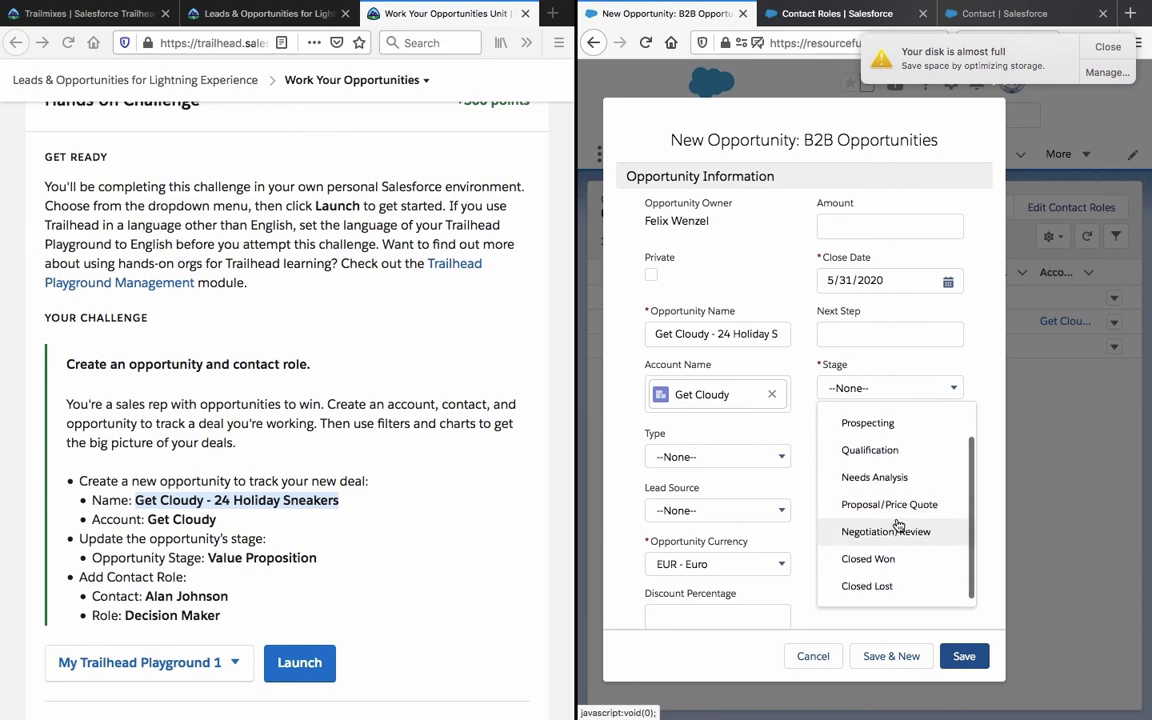
{"action": "scroll", "coordinate": [887, 429], "scroll_direction": "up", "scroll_amount": 1}
{"action": "left_click", "coordinate": [882, 449]}
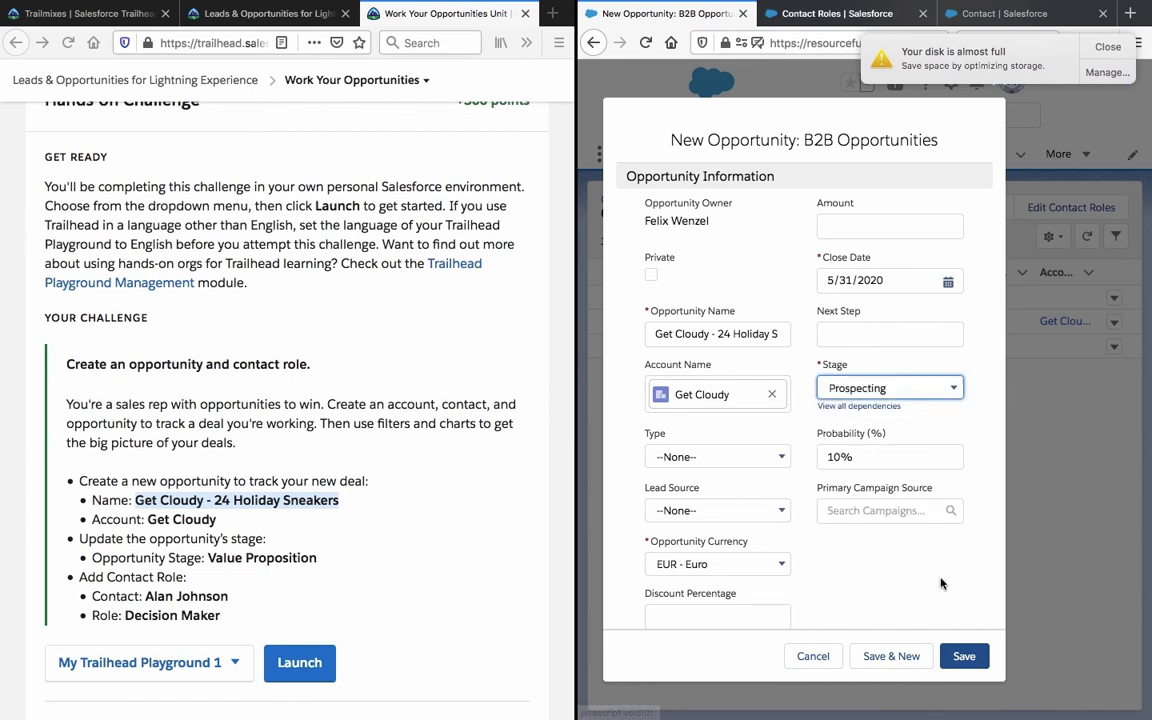
{"action": "left_click", "coordinate": [962, 656]}
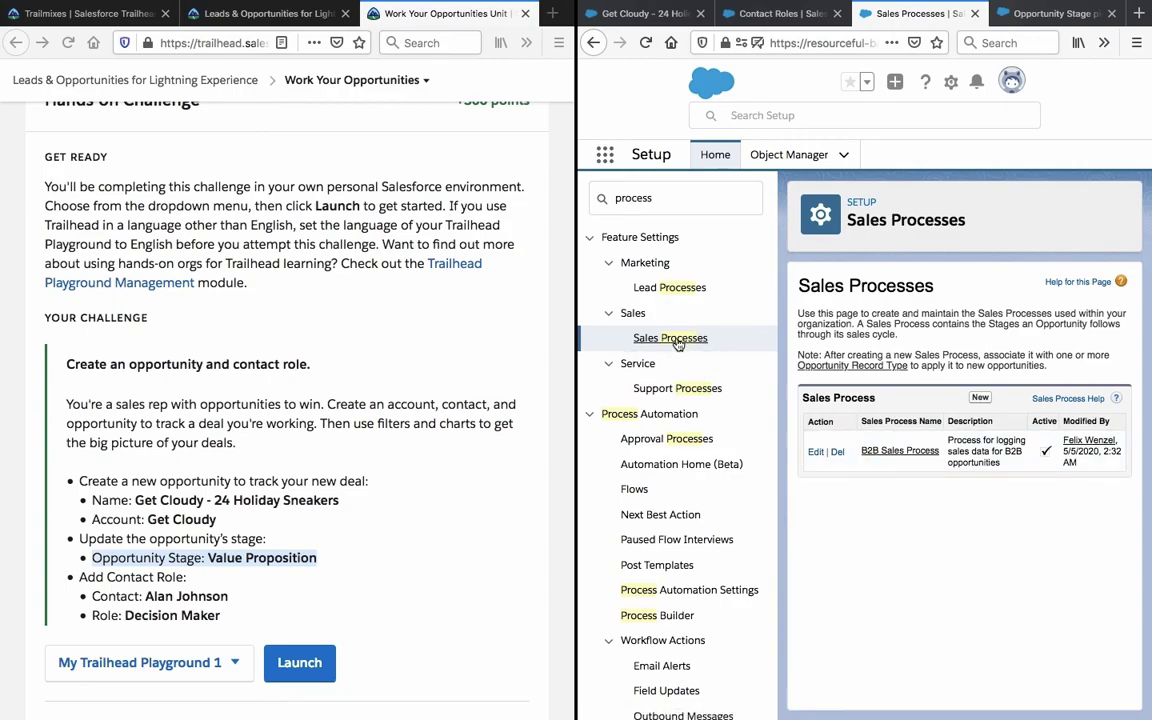
{"action": "left_click", "coordinate": [817, 452]}
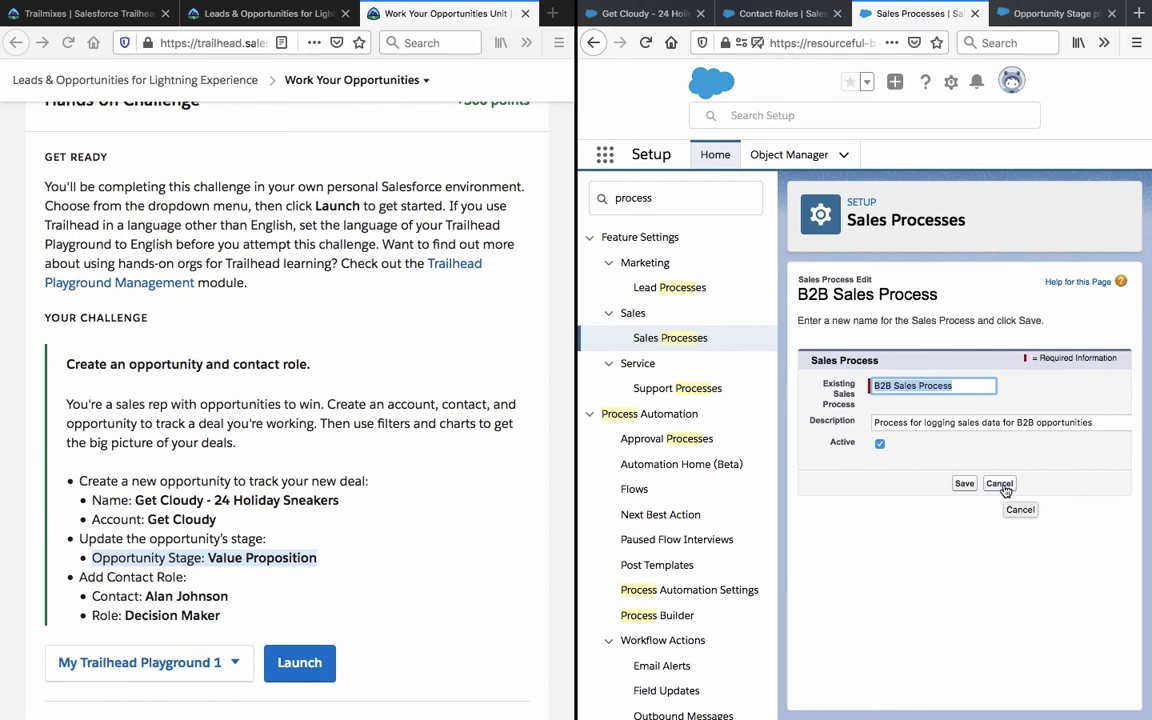
{"action": "left_click", "coordinate": [880, 443]}
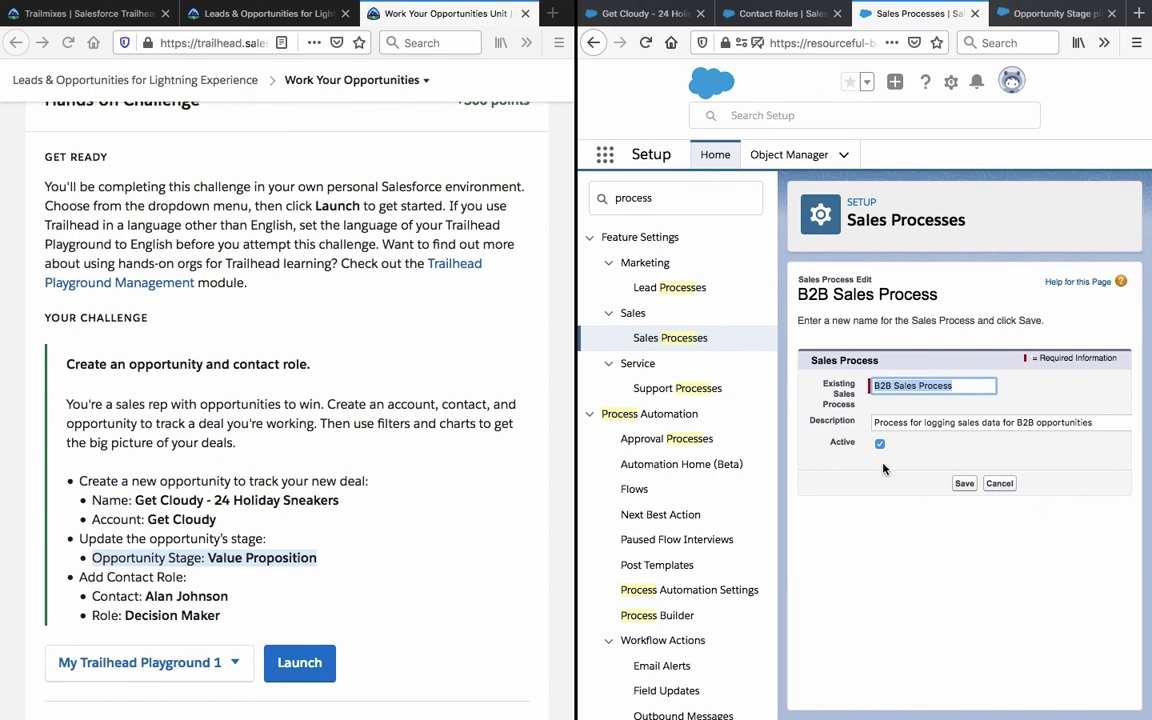
{"action": "left_click", "coordinate": [964, 484]}
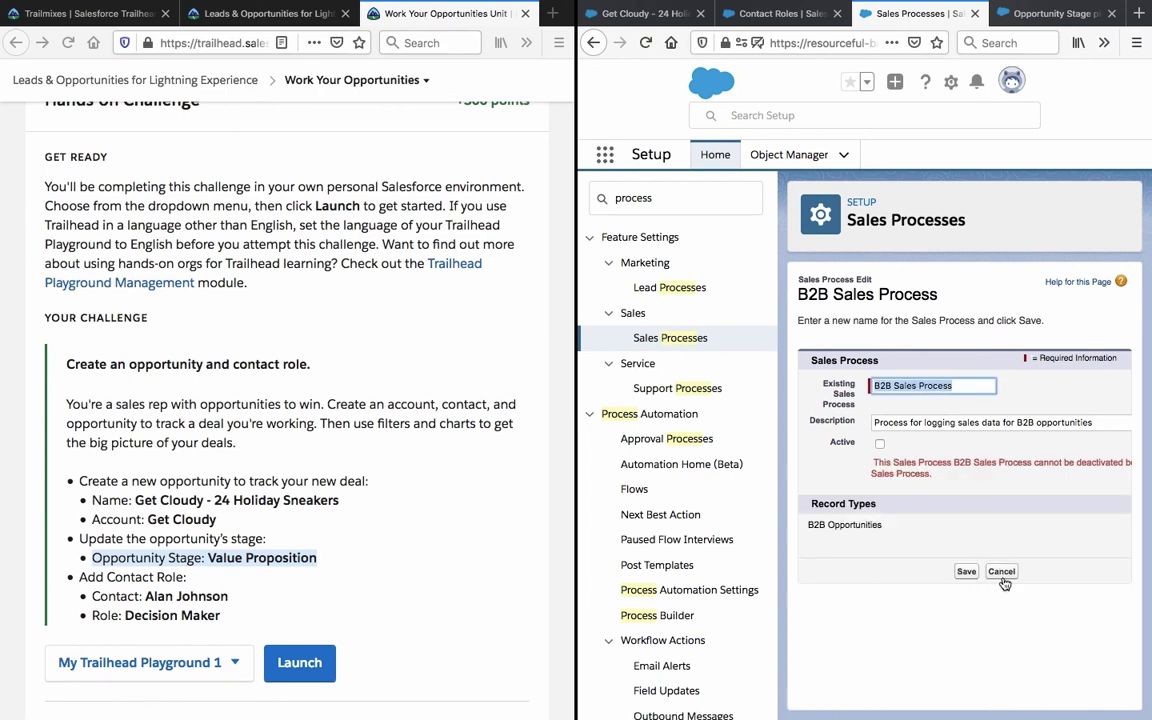
{"action": "left_click", "coordinate": [995, 575]}
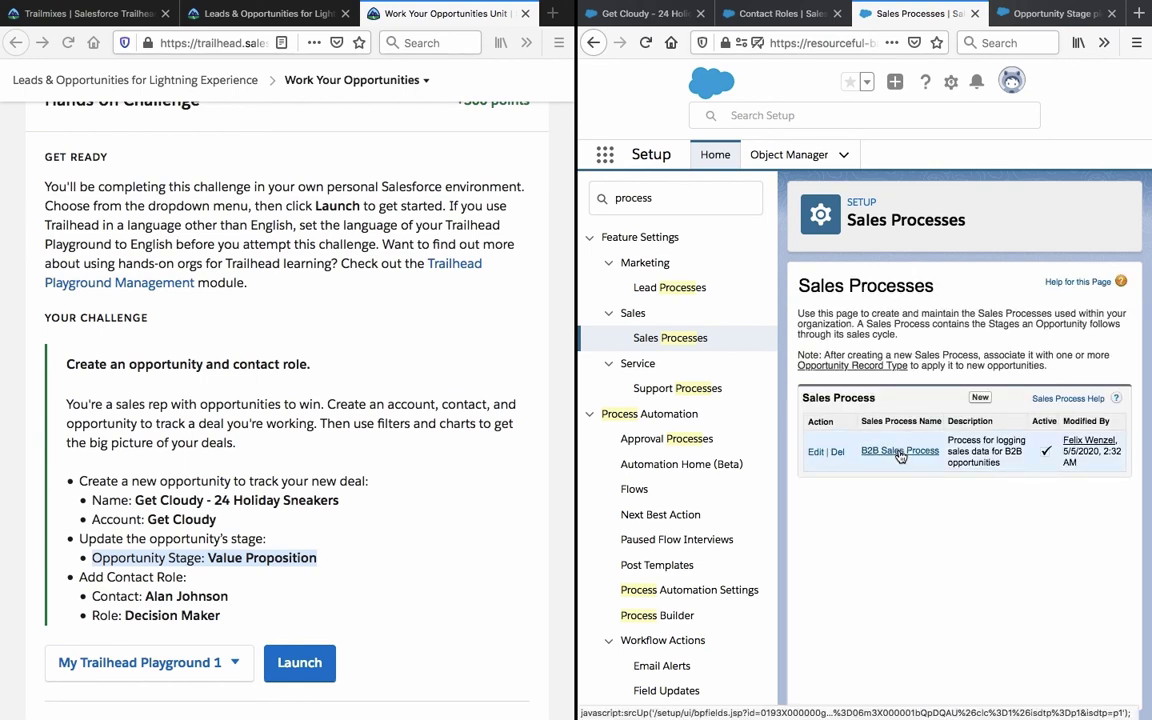
Add the Value Proposition stage to the B2B Sales Process's selected values and save the sales process
{"action": "left_click", "coordinate": [898, 451]}
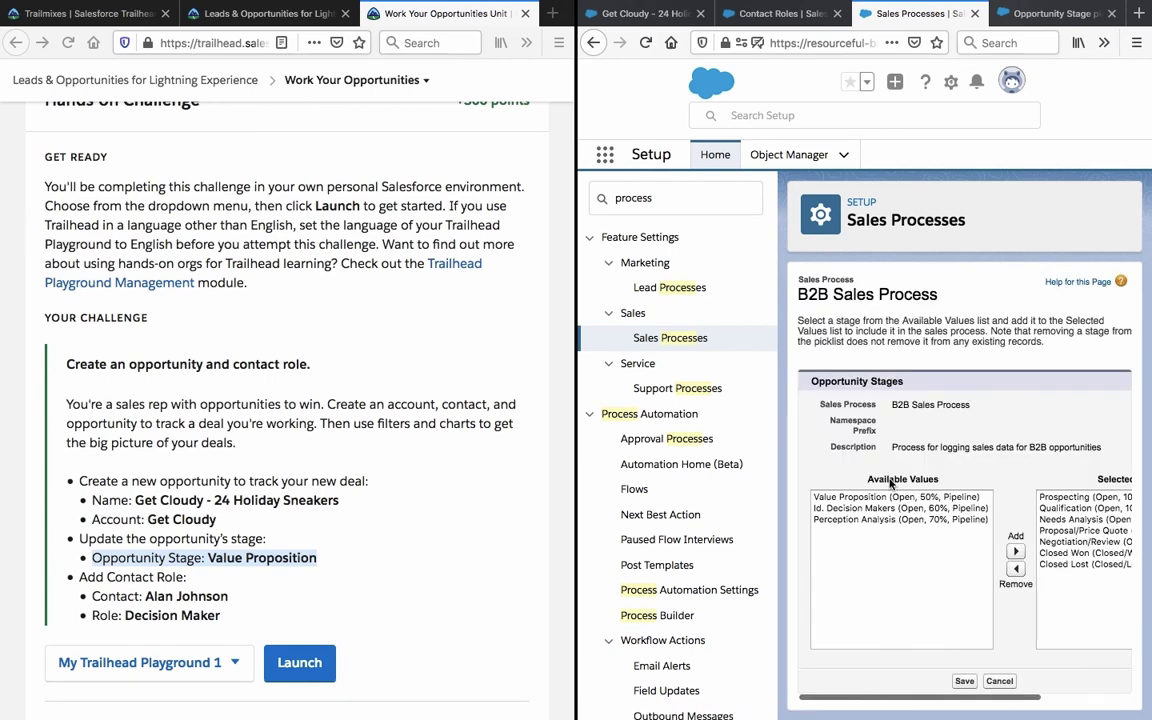
{"action": "left_click", "coordinate": [880, 497]}
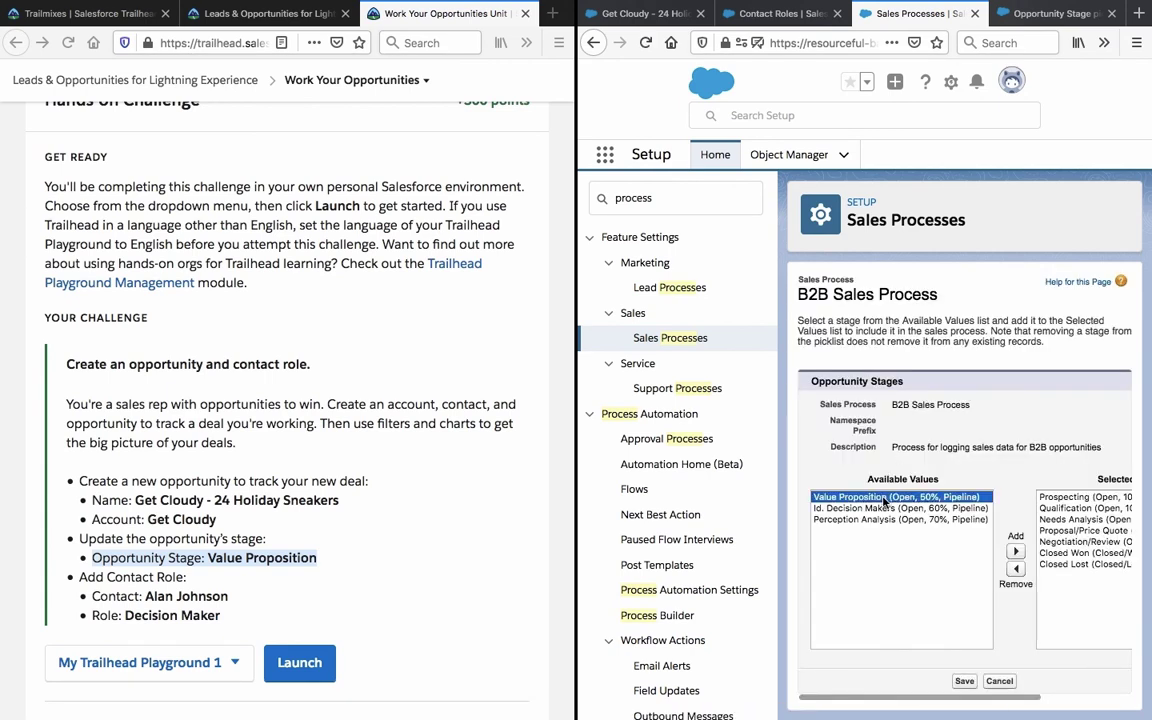
{"action": "left_click", "coordinate": [1015, 552]}
{"action": "left_click", "coordinate": [964, 681]}
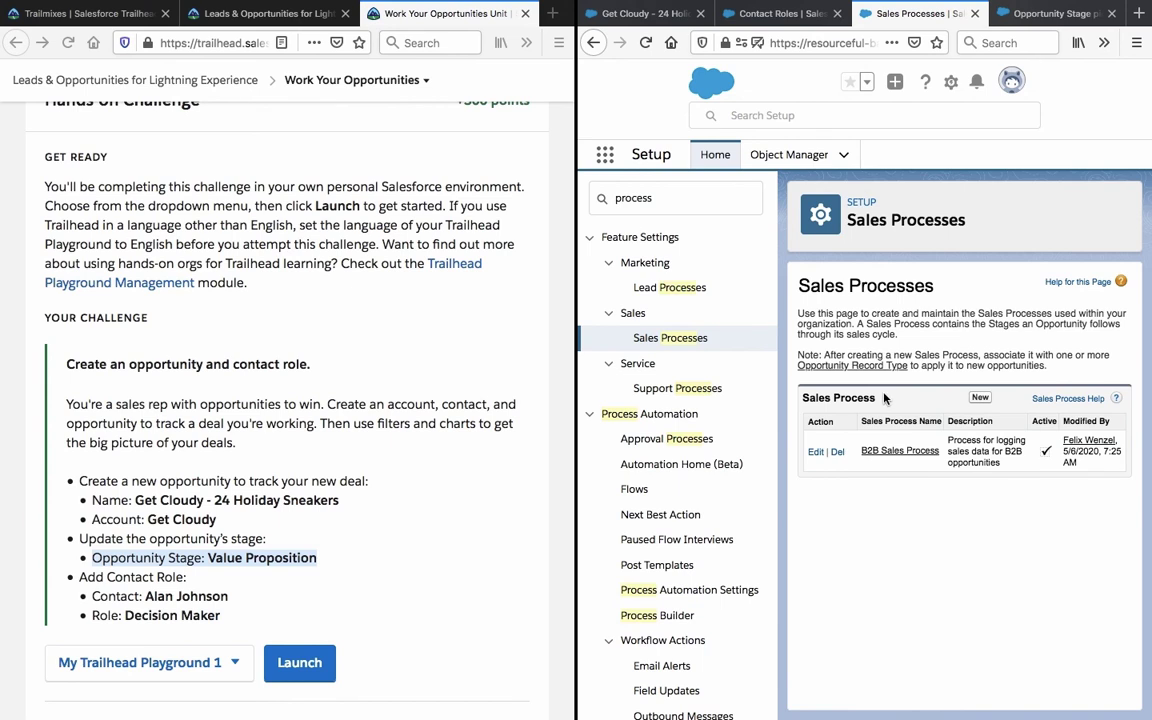
Return to the Get Cloudy - 24 Holiday Sneakers opportunity, discard its open edit form, and set Value Proposition as the current stage
{"action": "left_click", "coordinate": [676, 22]}
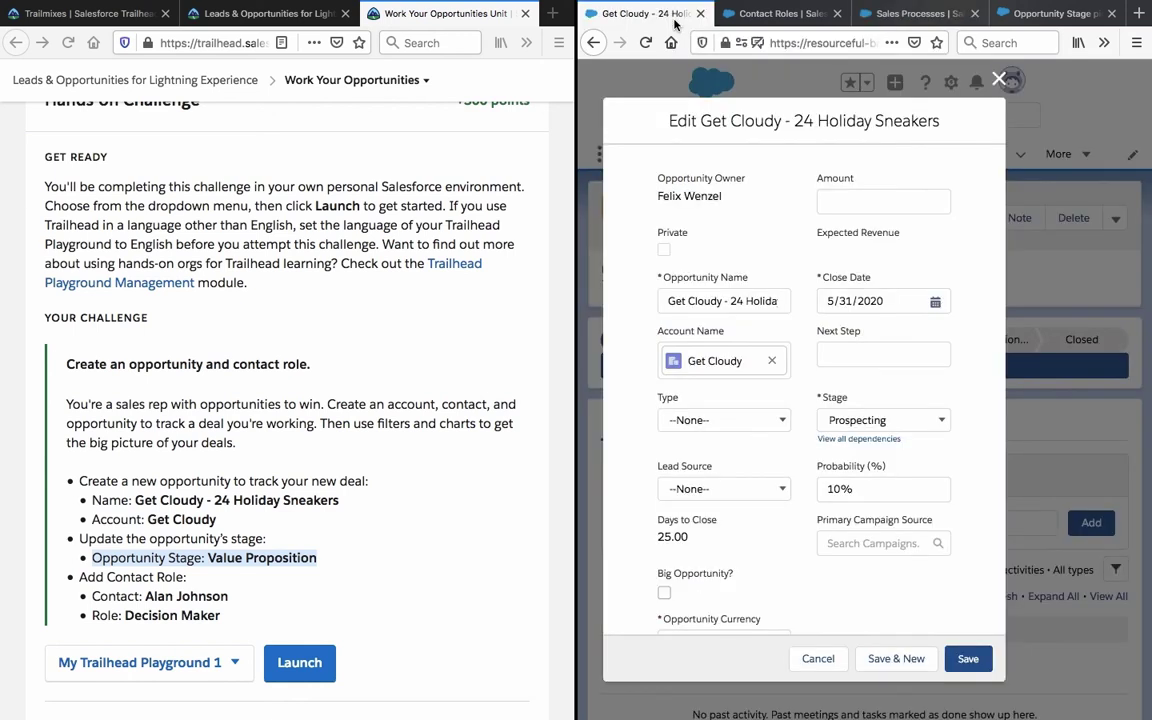
{"action": "left_click", "coordinate": [998, 78]}
{"action": "left_click", "coordinate": [644, 44]}
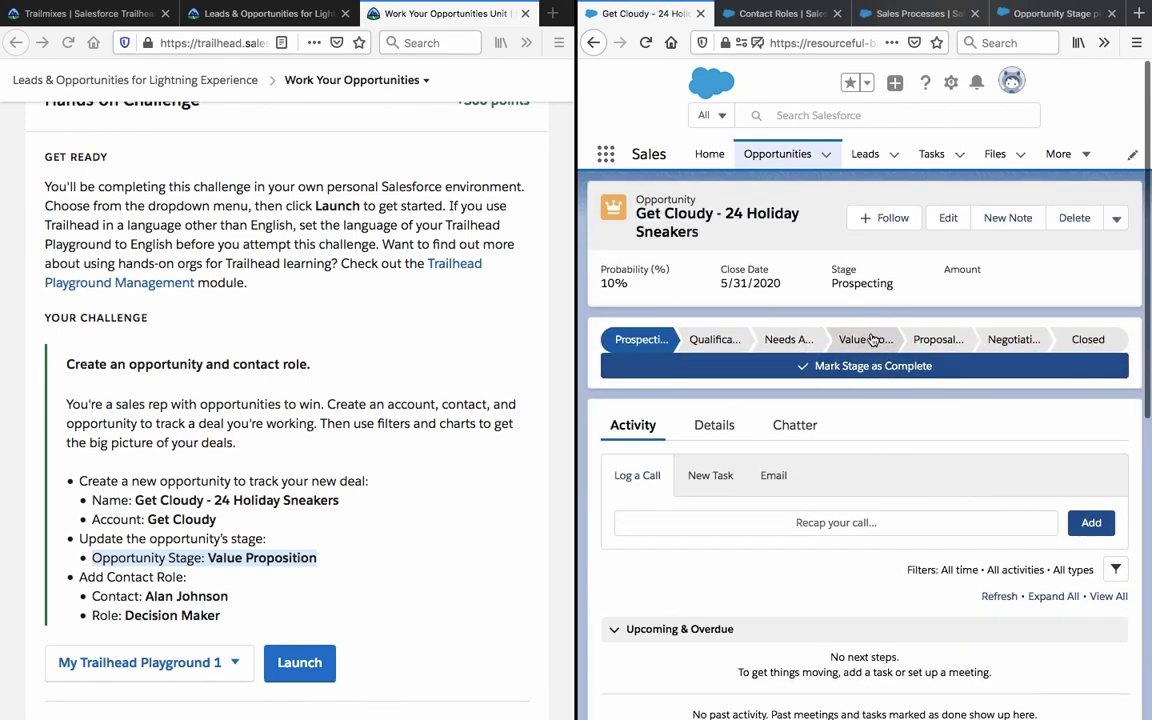
{"action": "left_click", "coordinate": [867, 339]}
{"action": "left_click", "coordinate": [869, 366]}
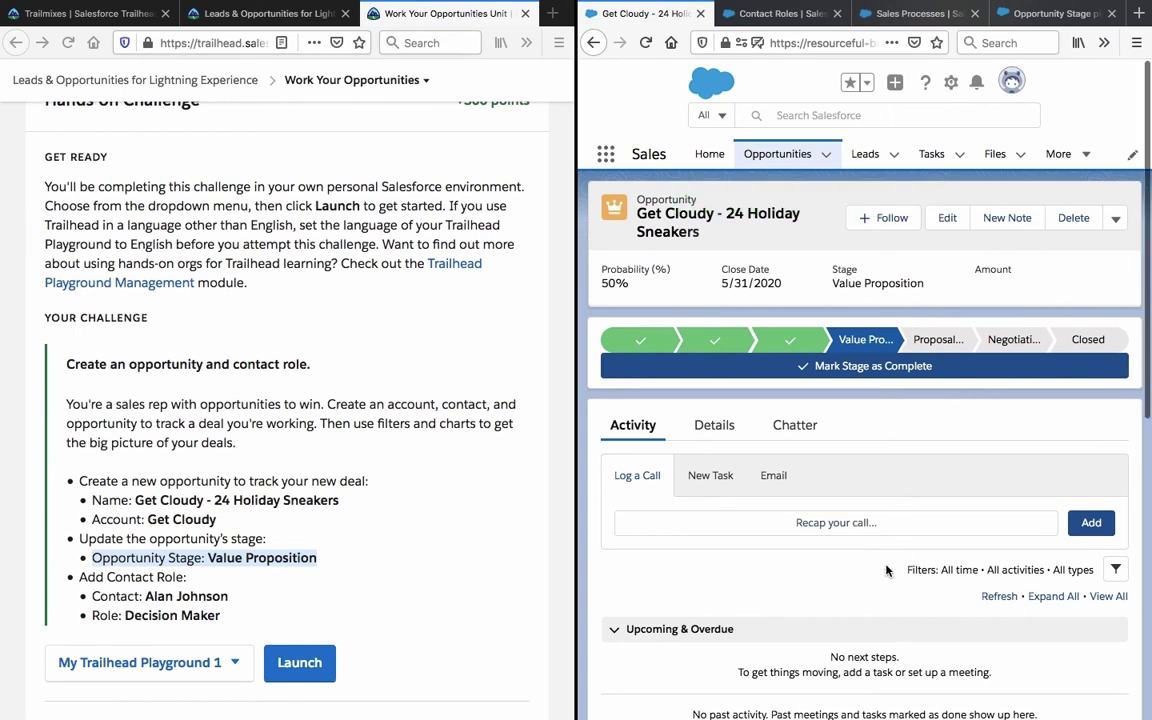
Open the opportunity's contact roles and select the Get Cloudy contact named in the challenge for a new contact role
{"action": "scroll", "coordinate": [887, 568], "scroll_direction": "down", "scroll_amount": 5}
{"action": "scroll", "coordinate": [1034, 241], "scroll_direction": "up", "scroll_amount": 5}
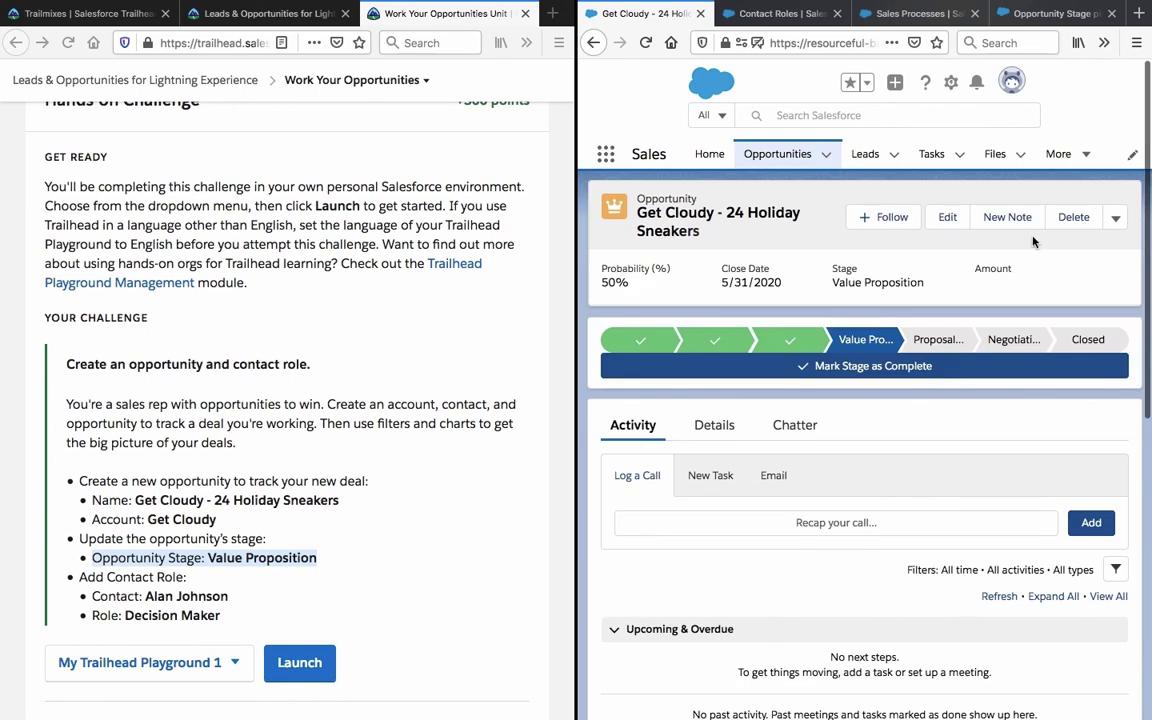
{"action": "scroll", "coordinate": [967, 437], "scroll_direction": "down", "scroll_amount": 5}
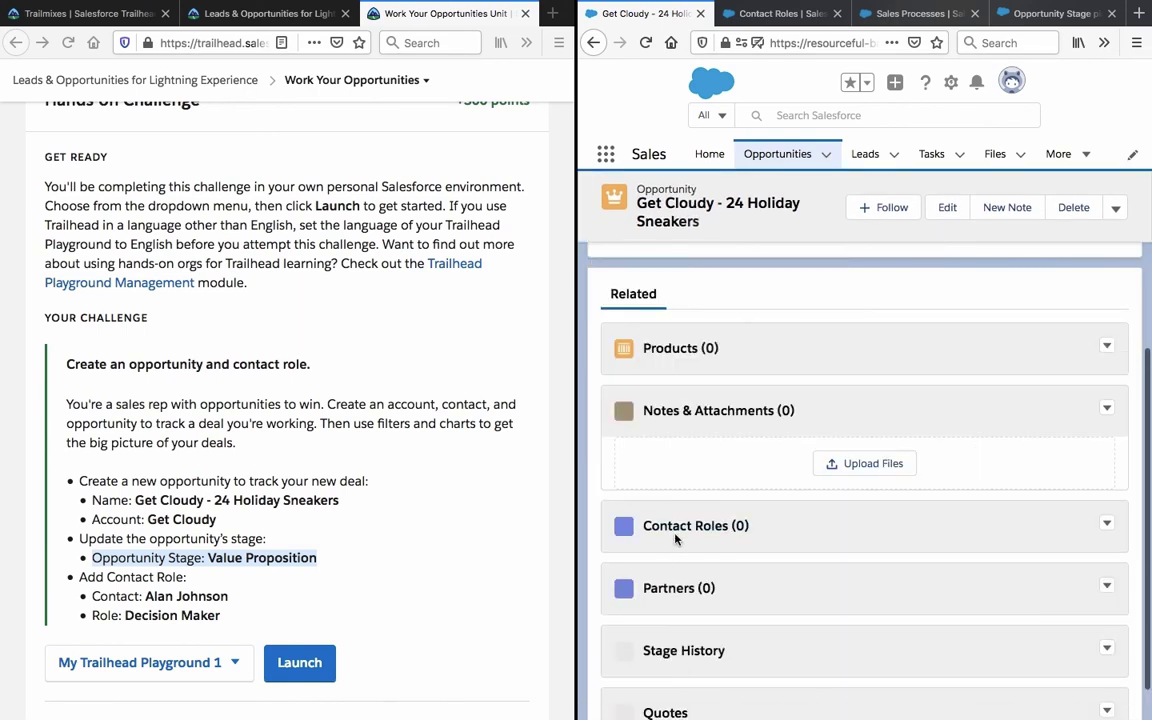
{"action": "left_click", "coordinate": [680, 532]}
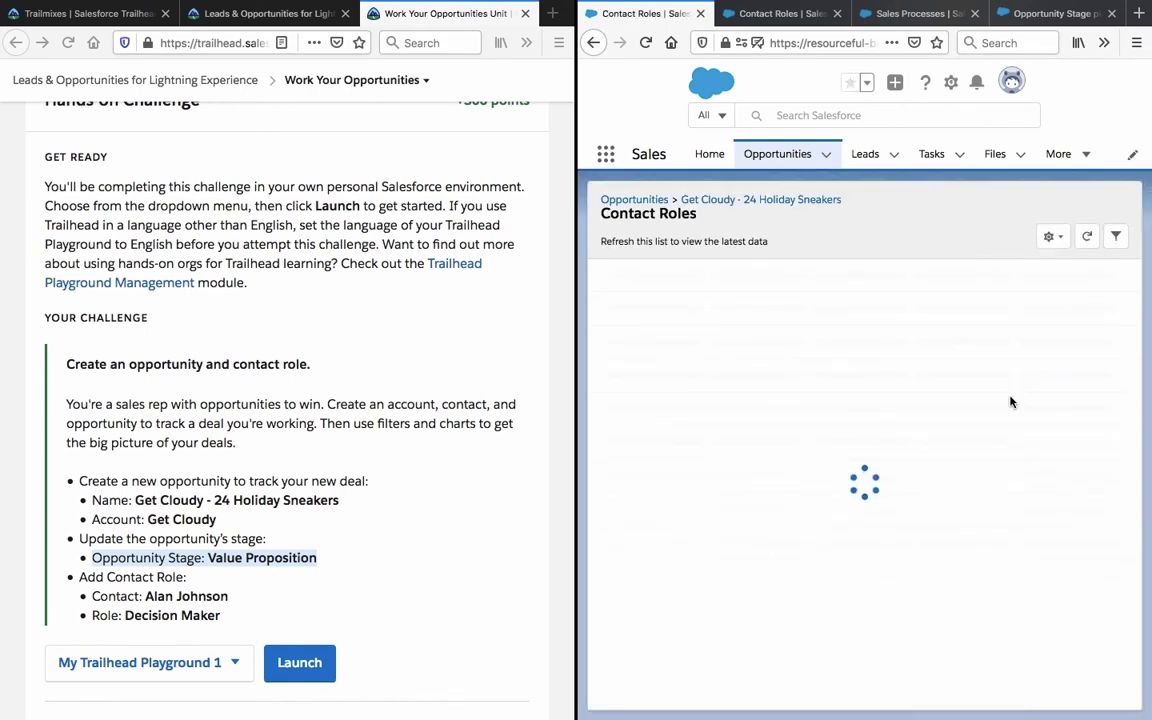
{"action": "left_click", "coordinate": [941, 207]}
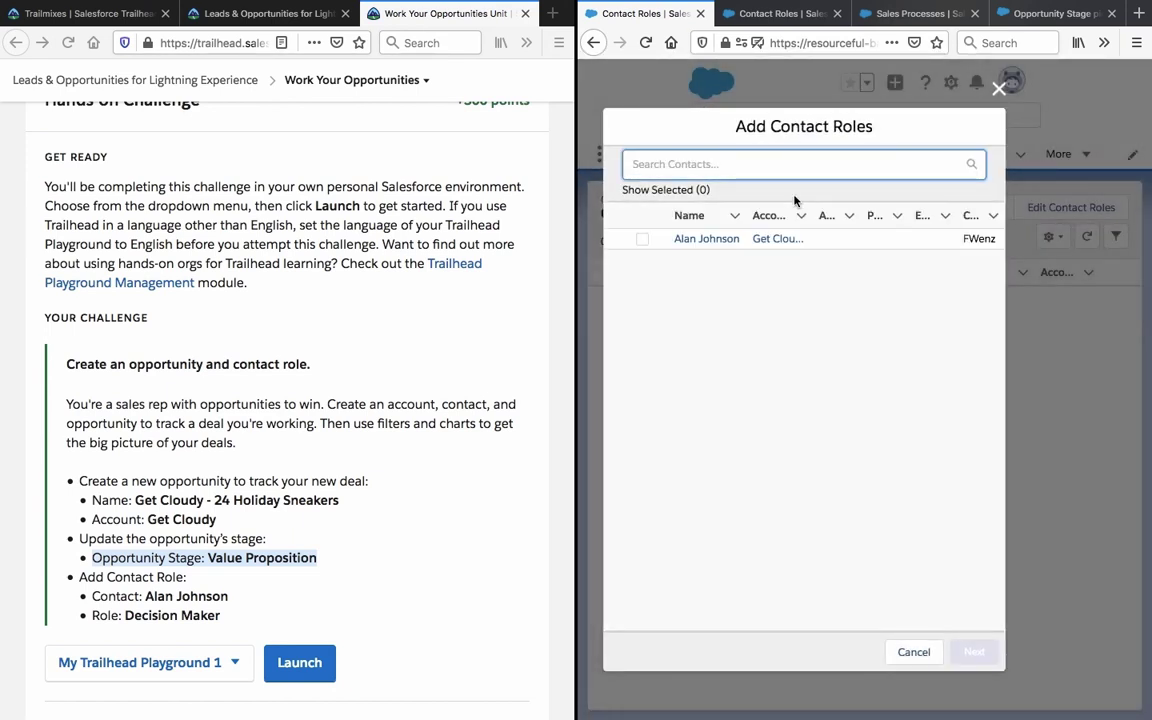
{"action": "left_click", "coordinate": [641, 241]}
{"action": "left_click", "coordinate": [974, 652]}
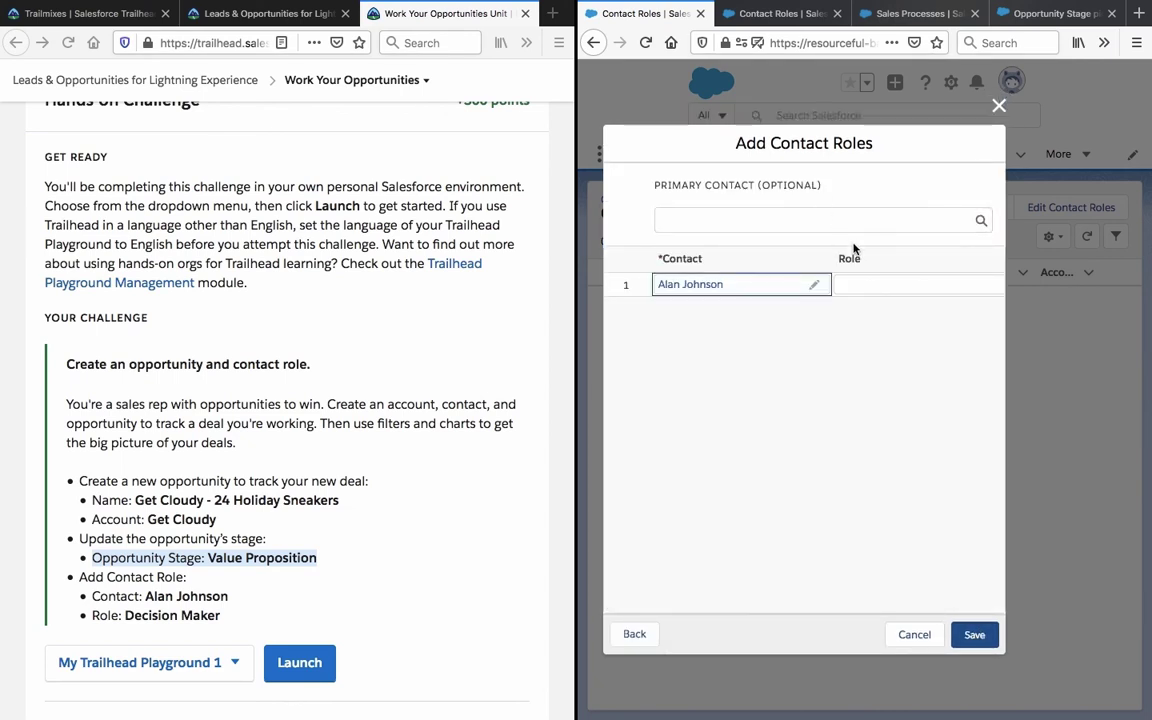
Assign the Decision Maker role to the selected contact and save the new contact role
{"action": "left_click", "coordinate": [872, 287]}
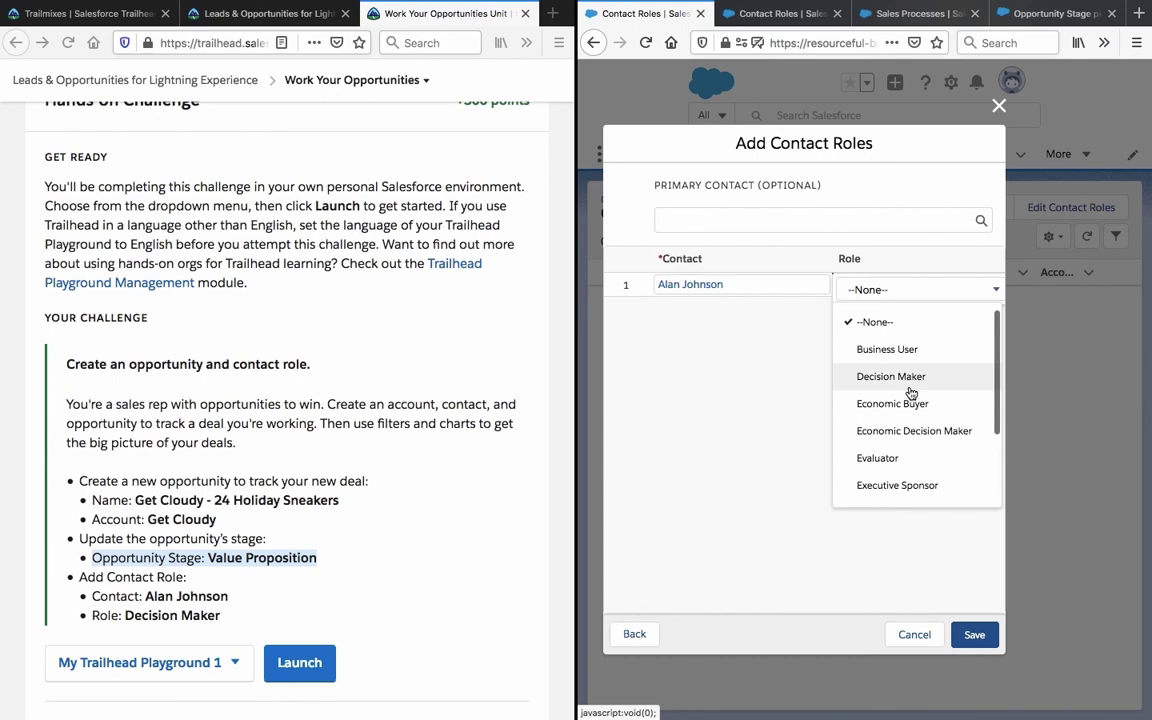
{"action": "left_click", "coordinate": [909, 386]}
{"action": "left_click", "coordinate": [976, 634]}
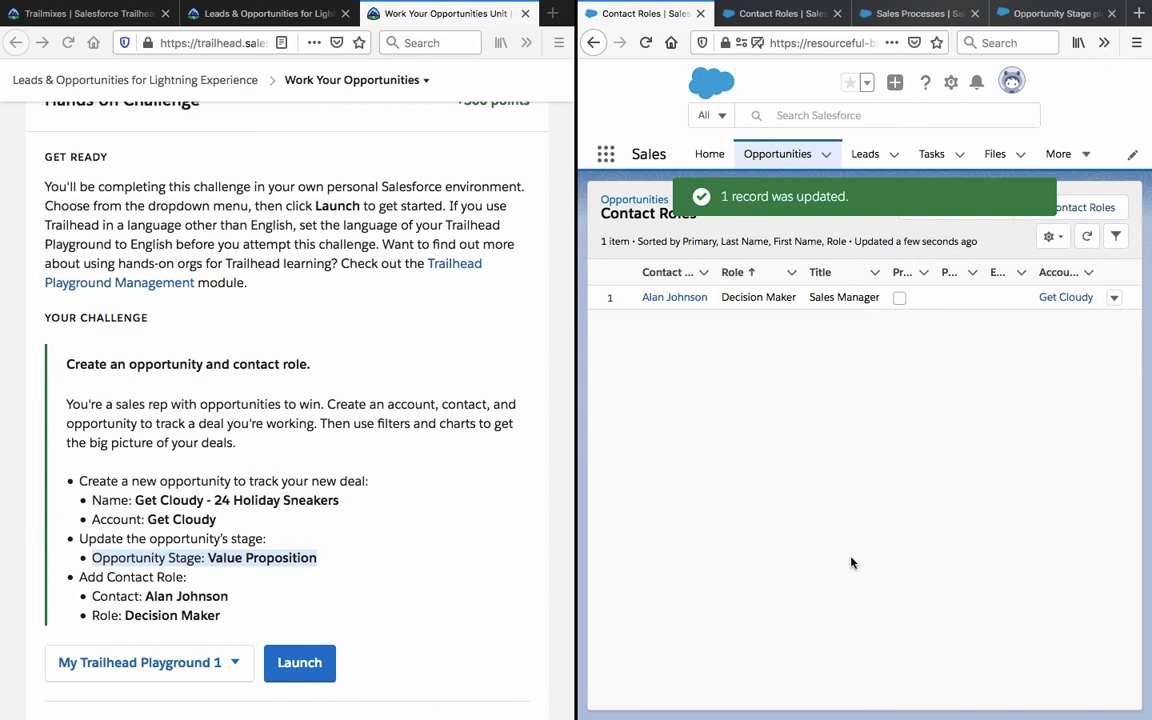
Submit the Hands-on Challenge for checking in the Trailhead unit to earn the 500 points
{"action": "scroll", "coordinate": [473, 467], "scroll_direction": "down", "scroll_amount": 5}
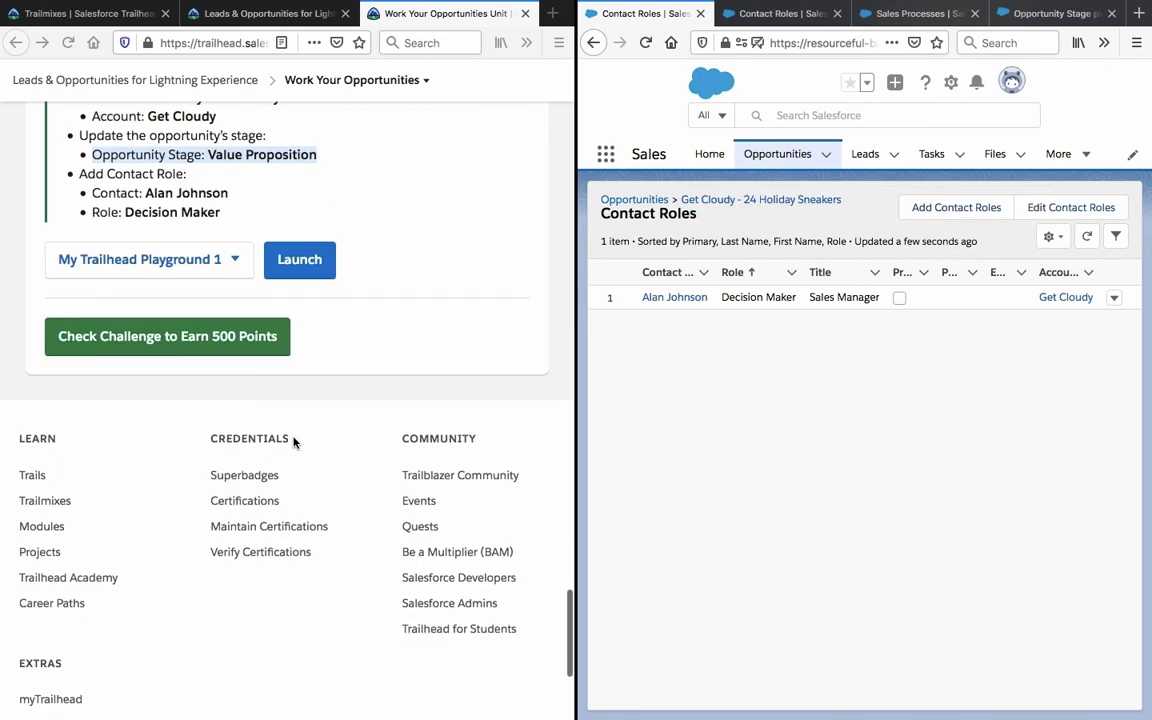
{"action": "left_click", "coordinate": [172, 340]}
{"action": "scroll", "coordinate": [447, 350], "scroll_direction": "up", "scroll_amount": 1}
{"action": "scroll", "coordinate": [447, 351], "scroll_direction": "up", "scroll_amount": 1}
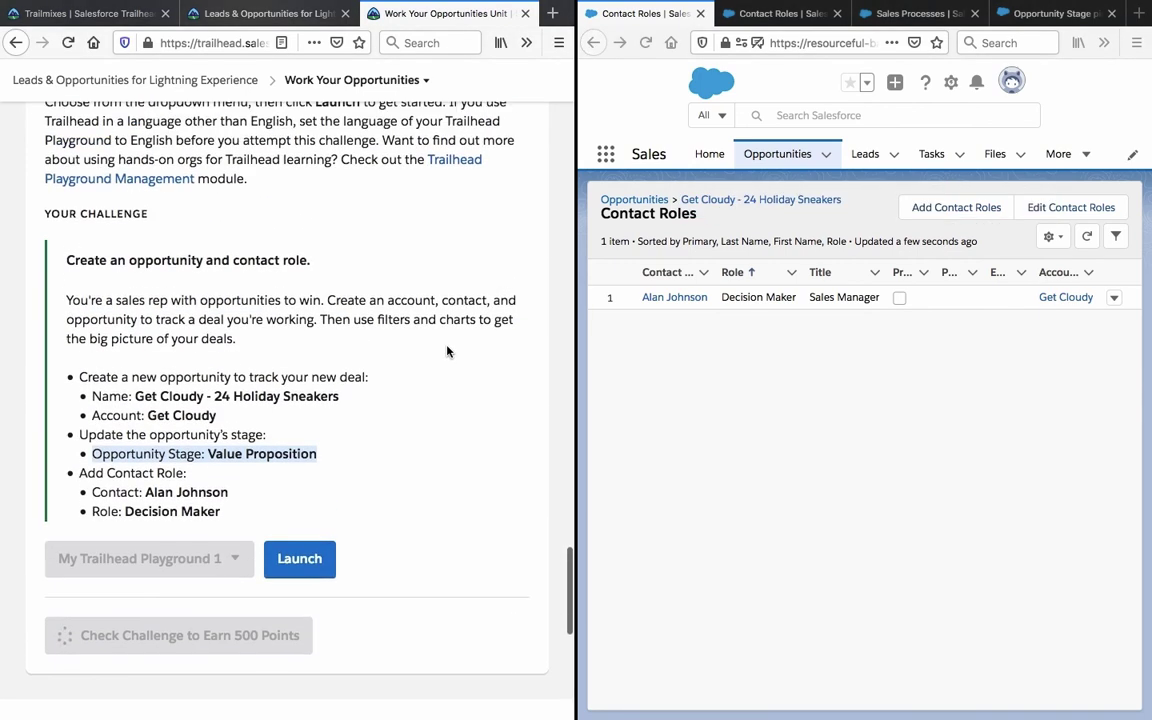
{"action": "left_click", "coordinate": [447, 351]}
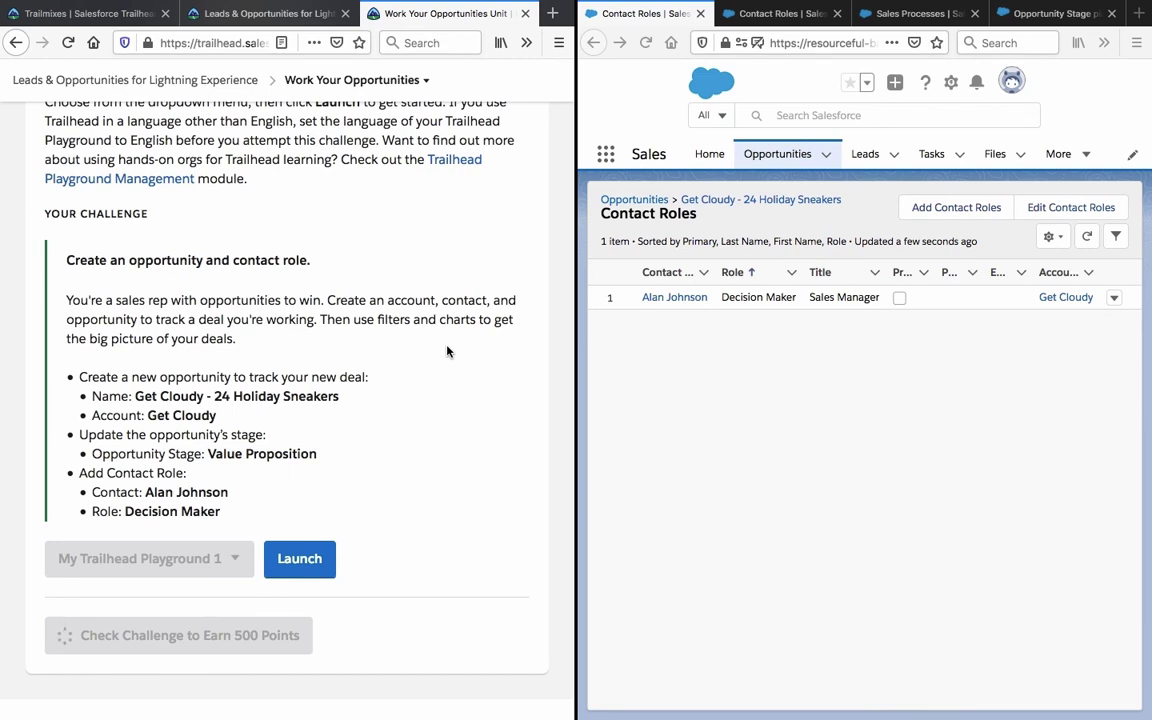